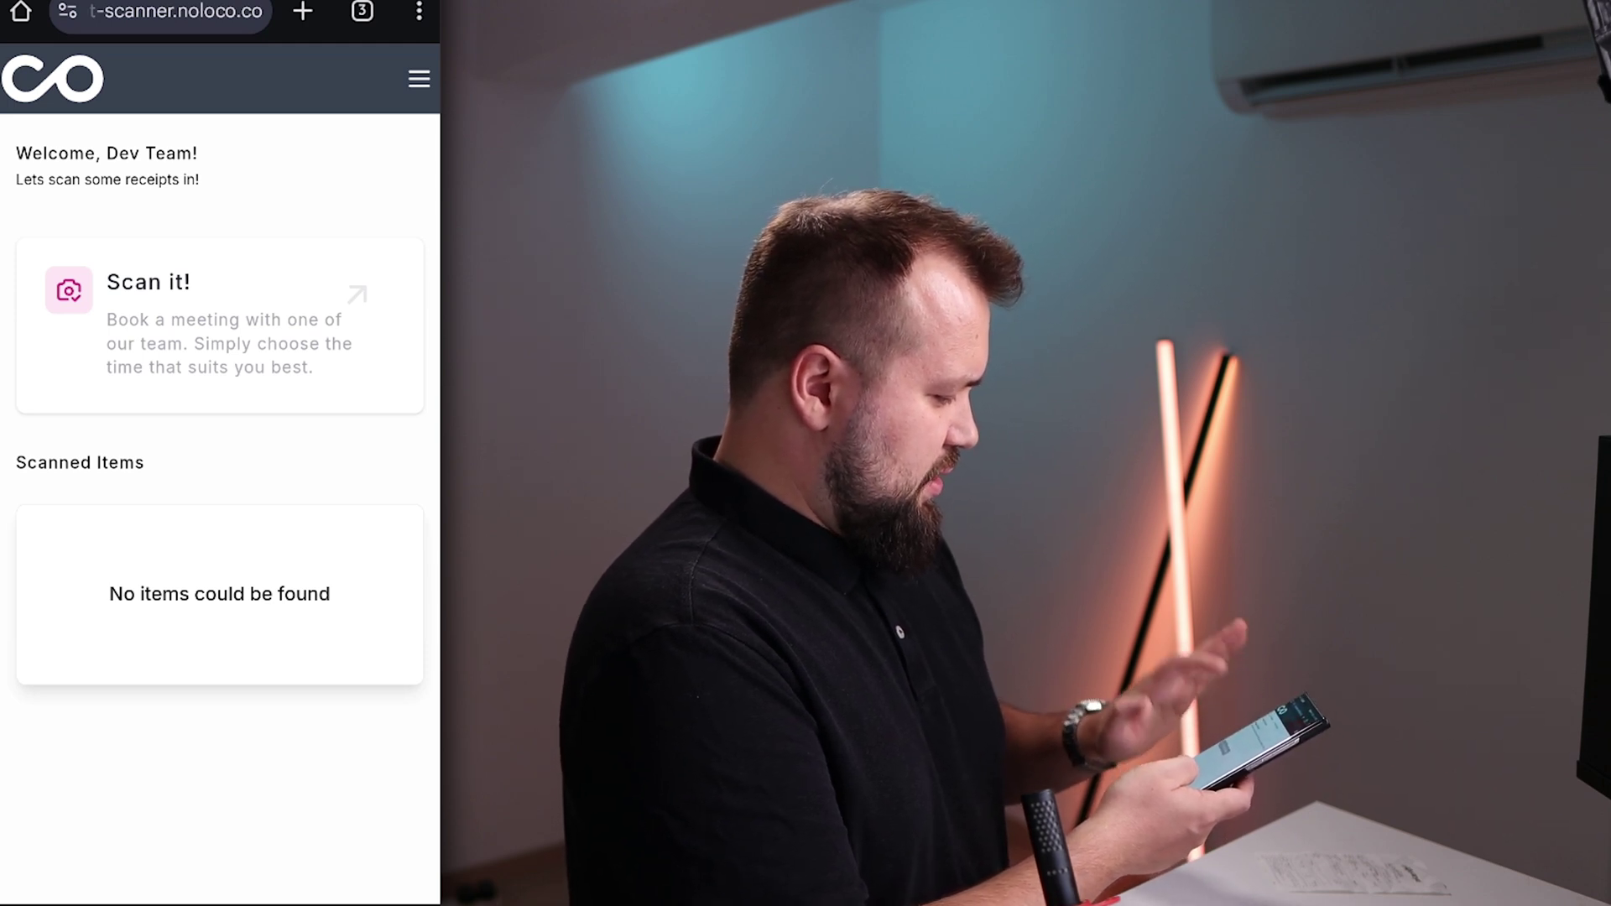
Photograph a receipt with the camera in Noloco's Scan it! form and submit it.
click(219, 325)
click(58, 322)
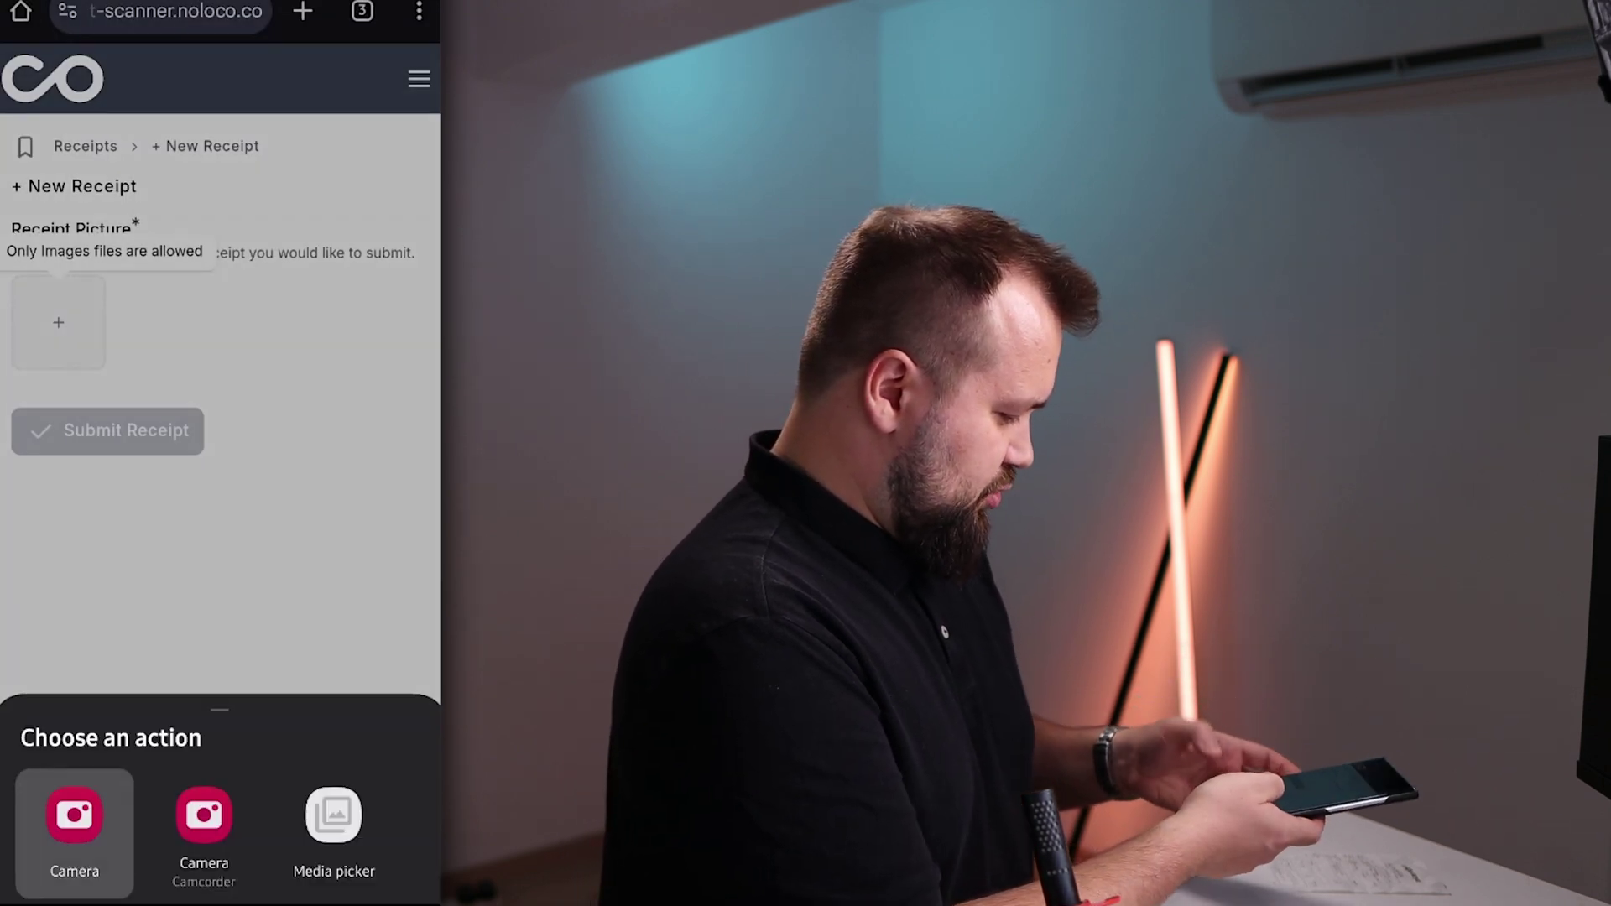
click(74, 831)
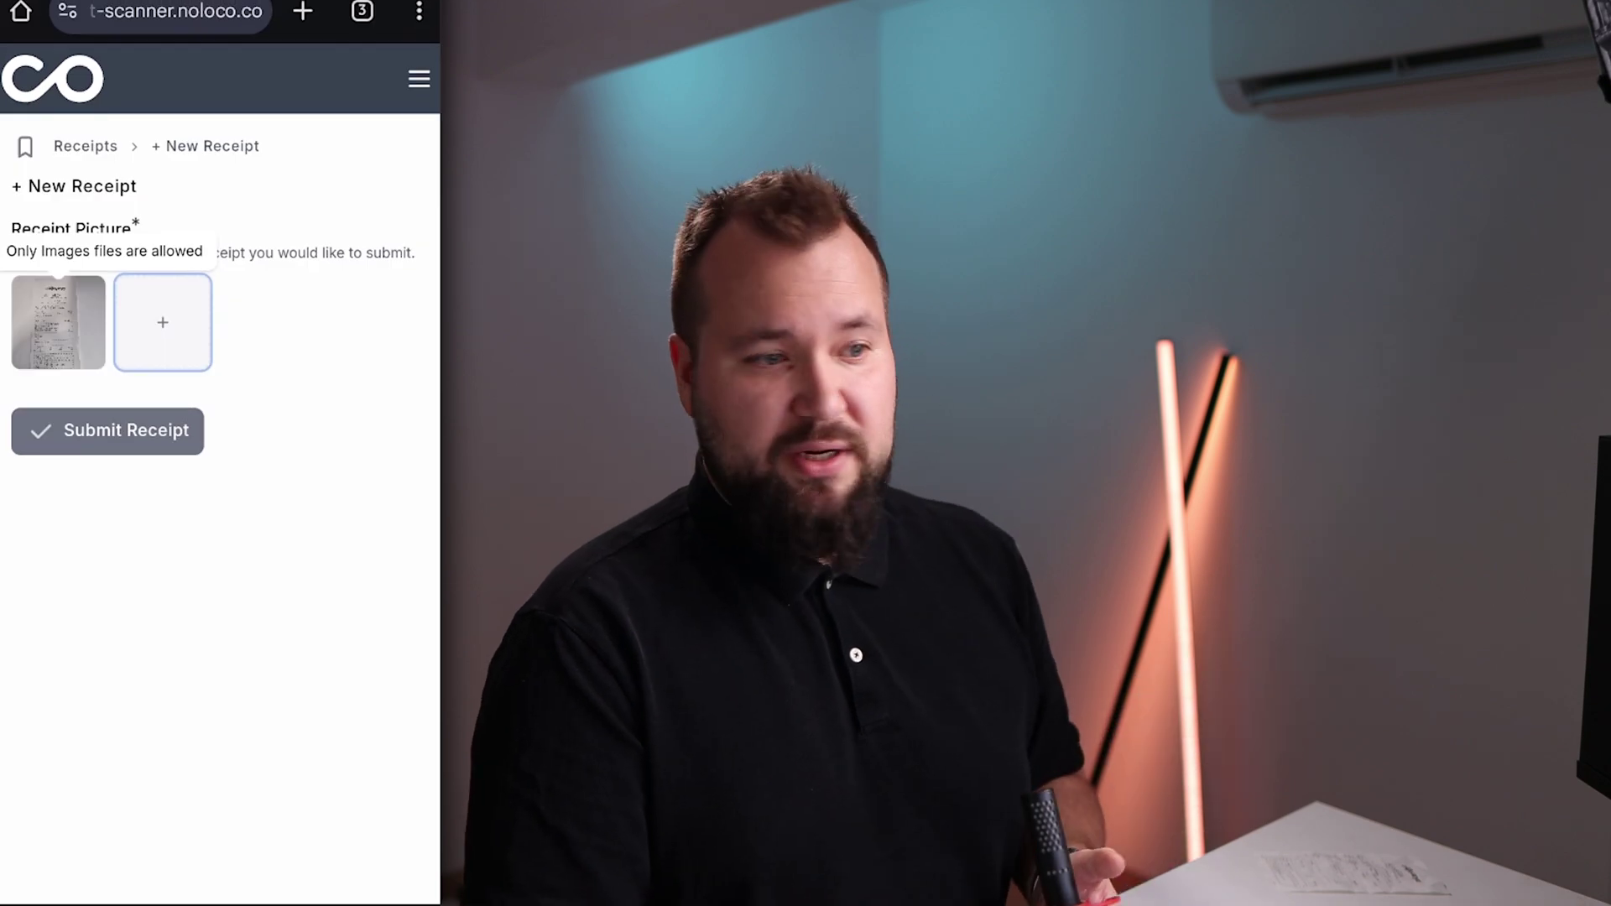
click(108, 431)
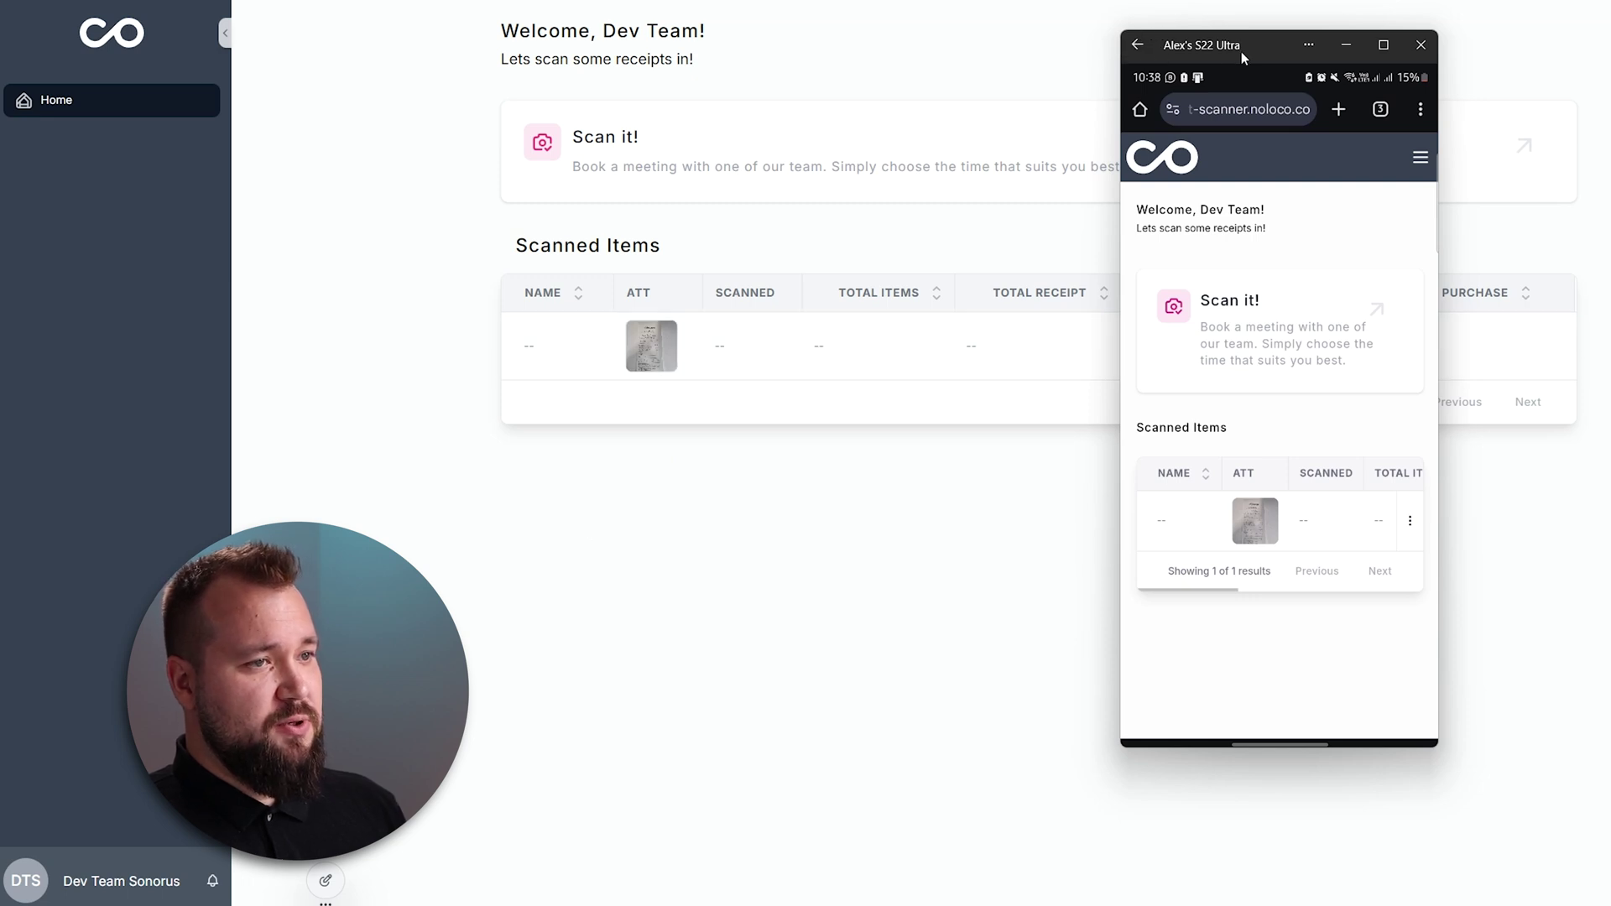
Move the mirrored phone window further to the right.
drag(1243, 56, 1420, 66)
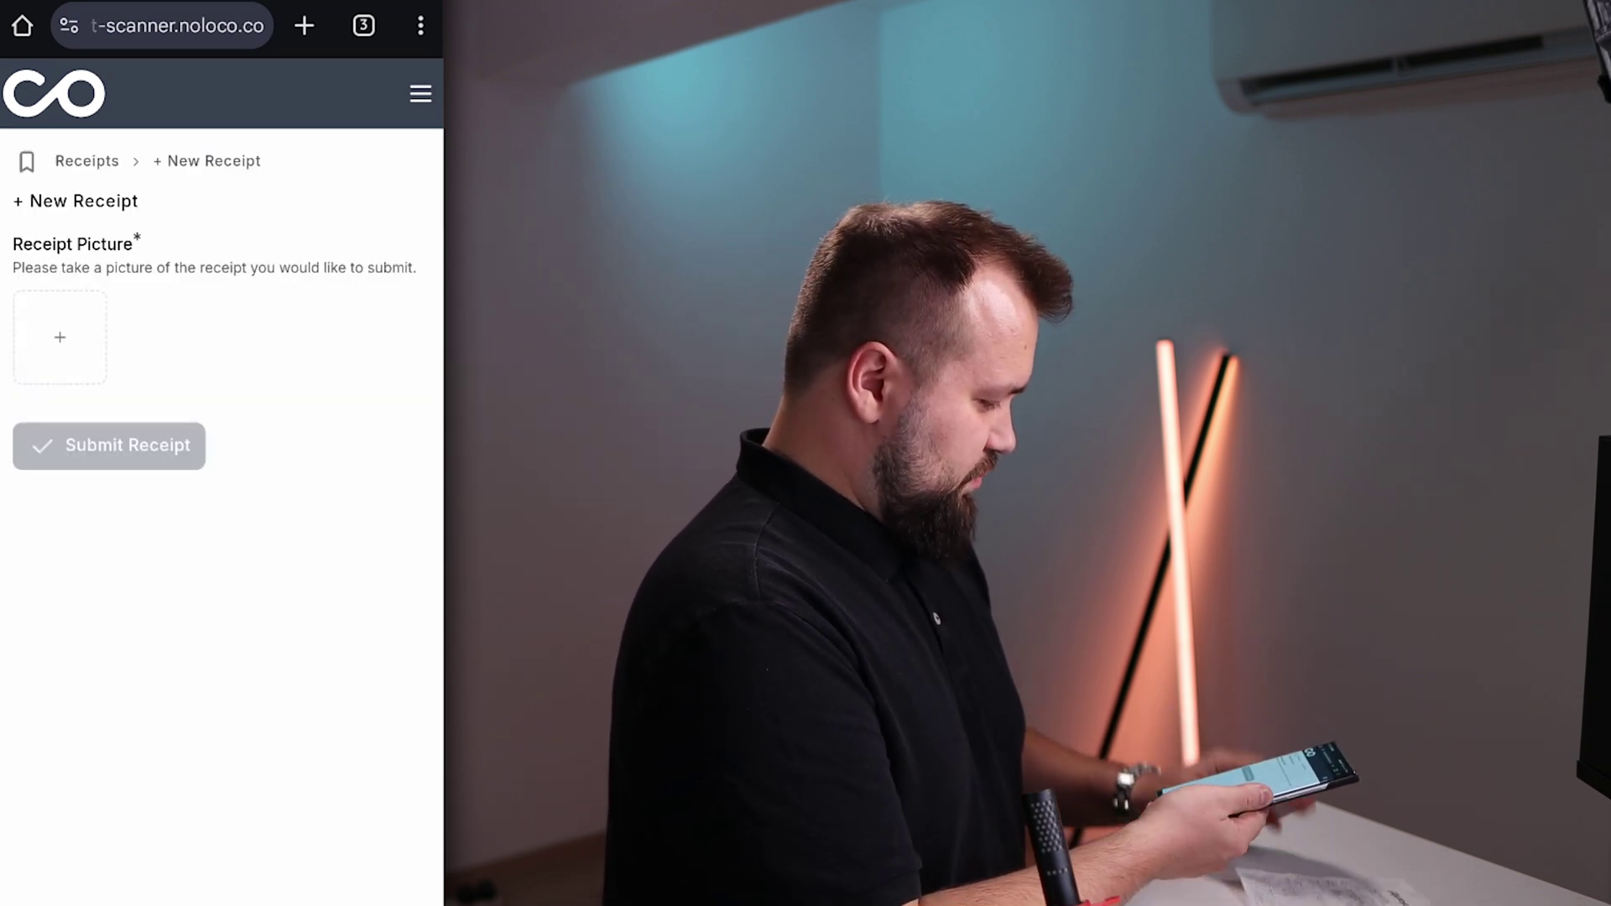
Photograph the second receipt with the camera and submit it as a new receipt.
click(60, 336)
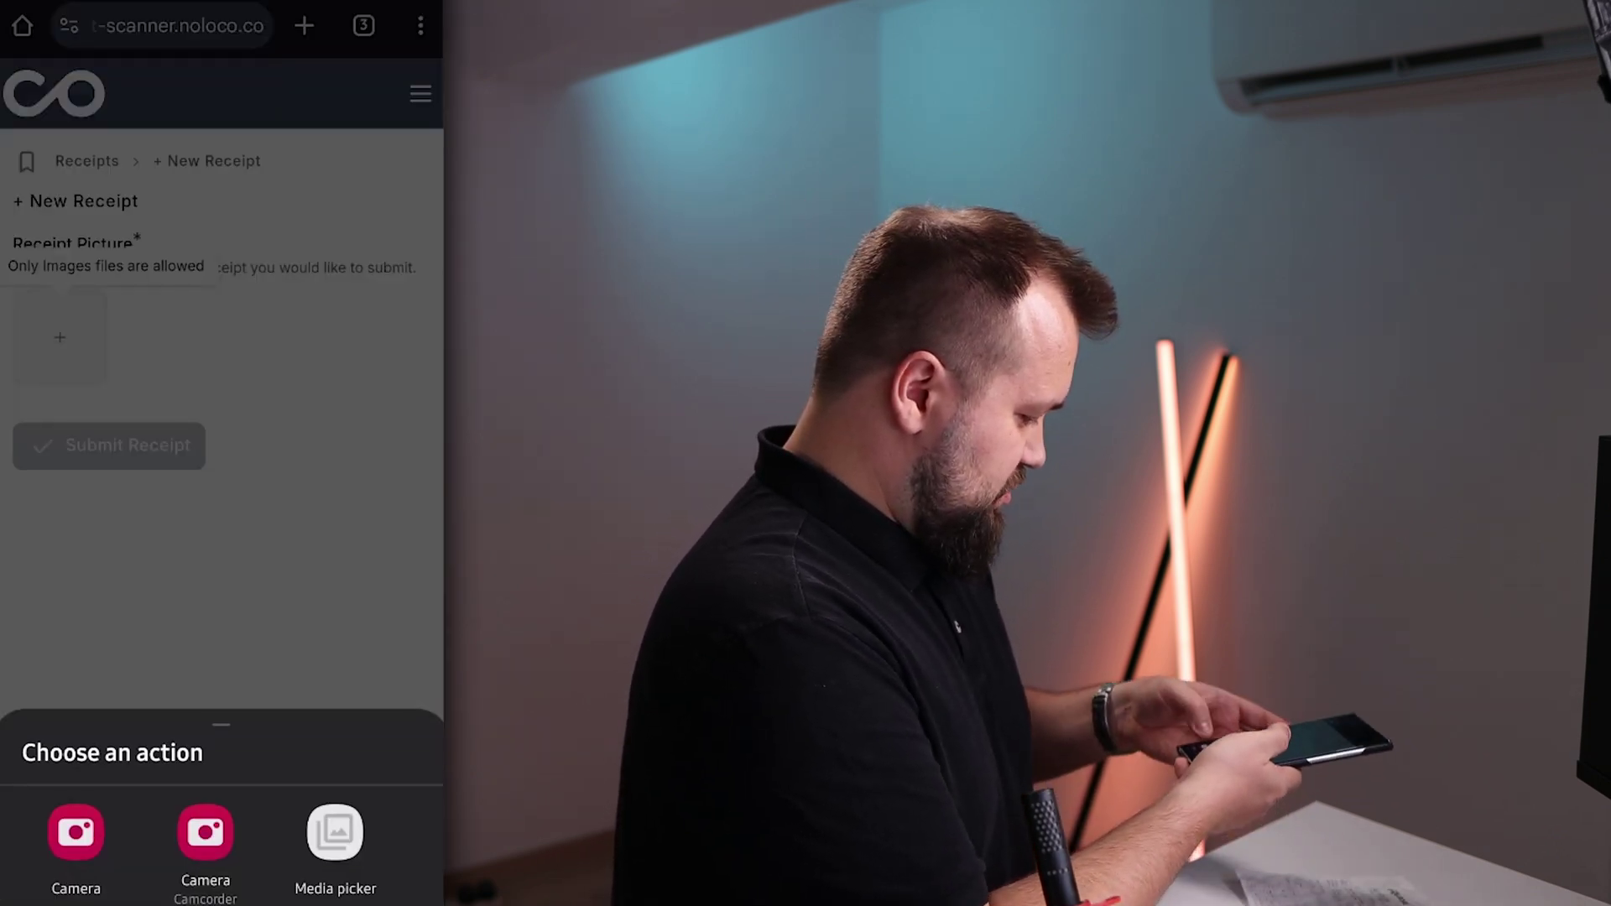
click(75, 831)
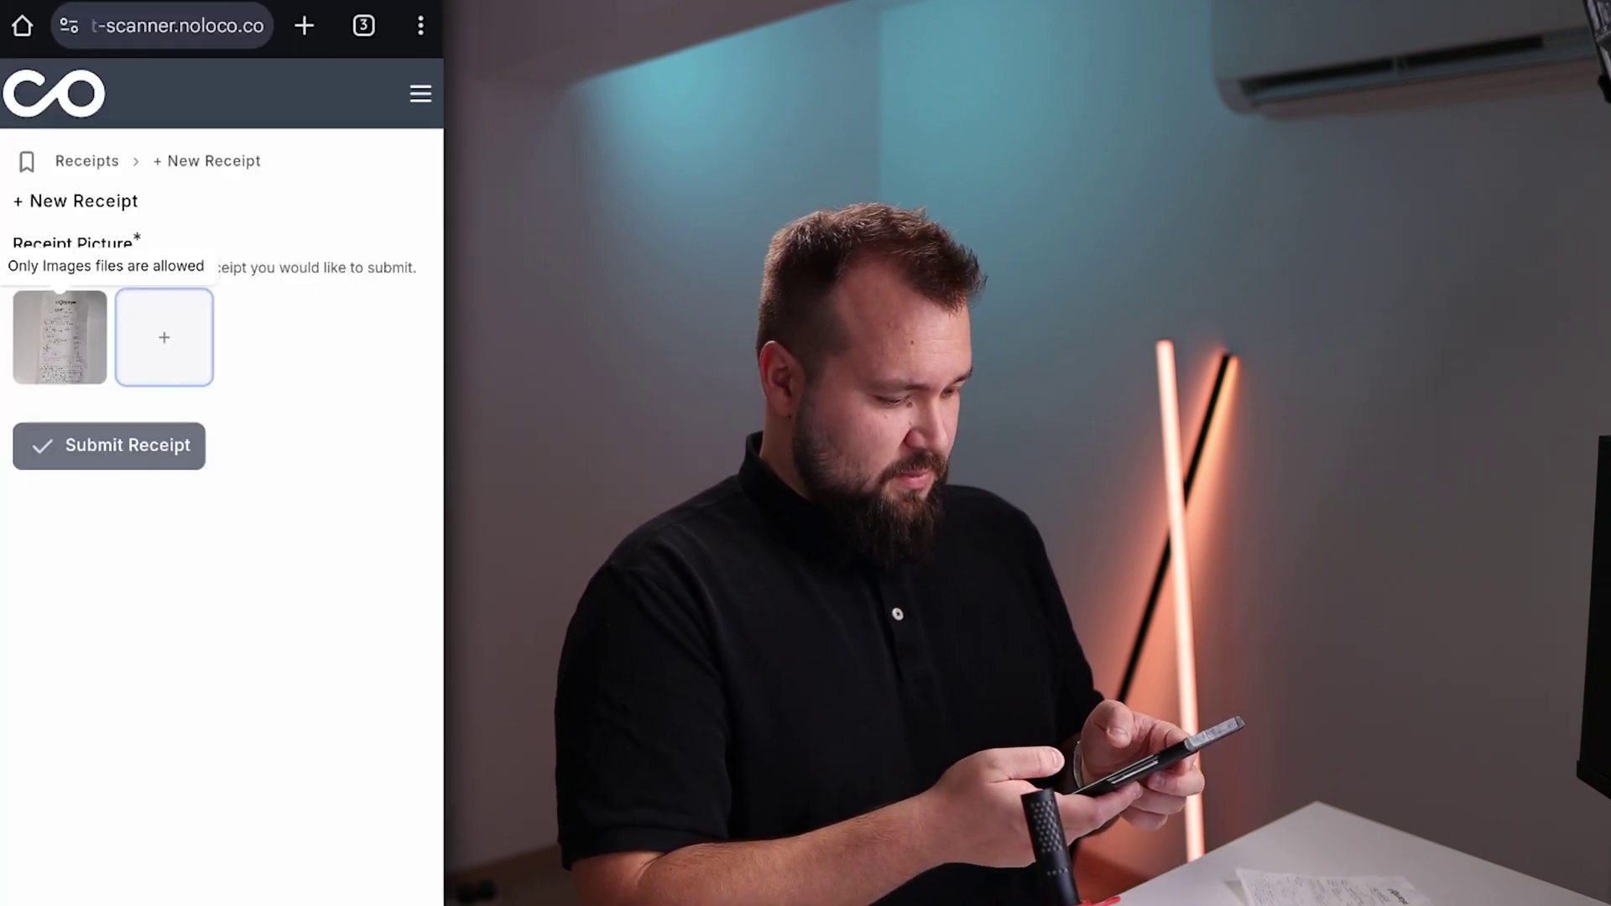
click(110, 446)
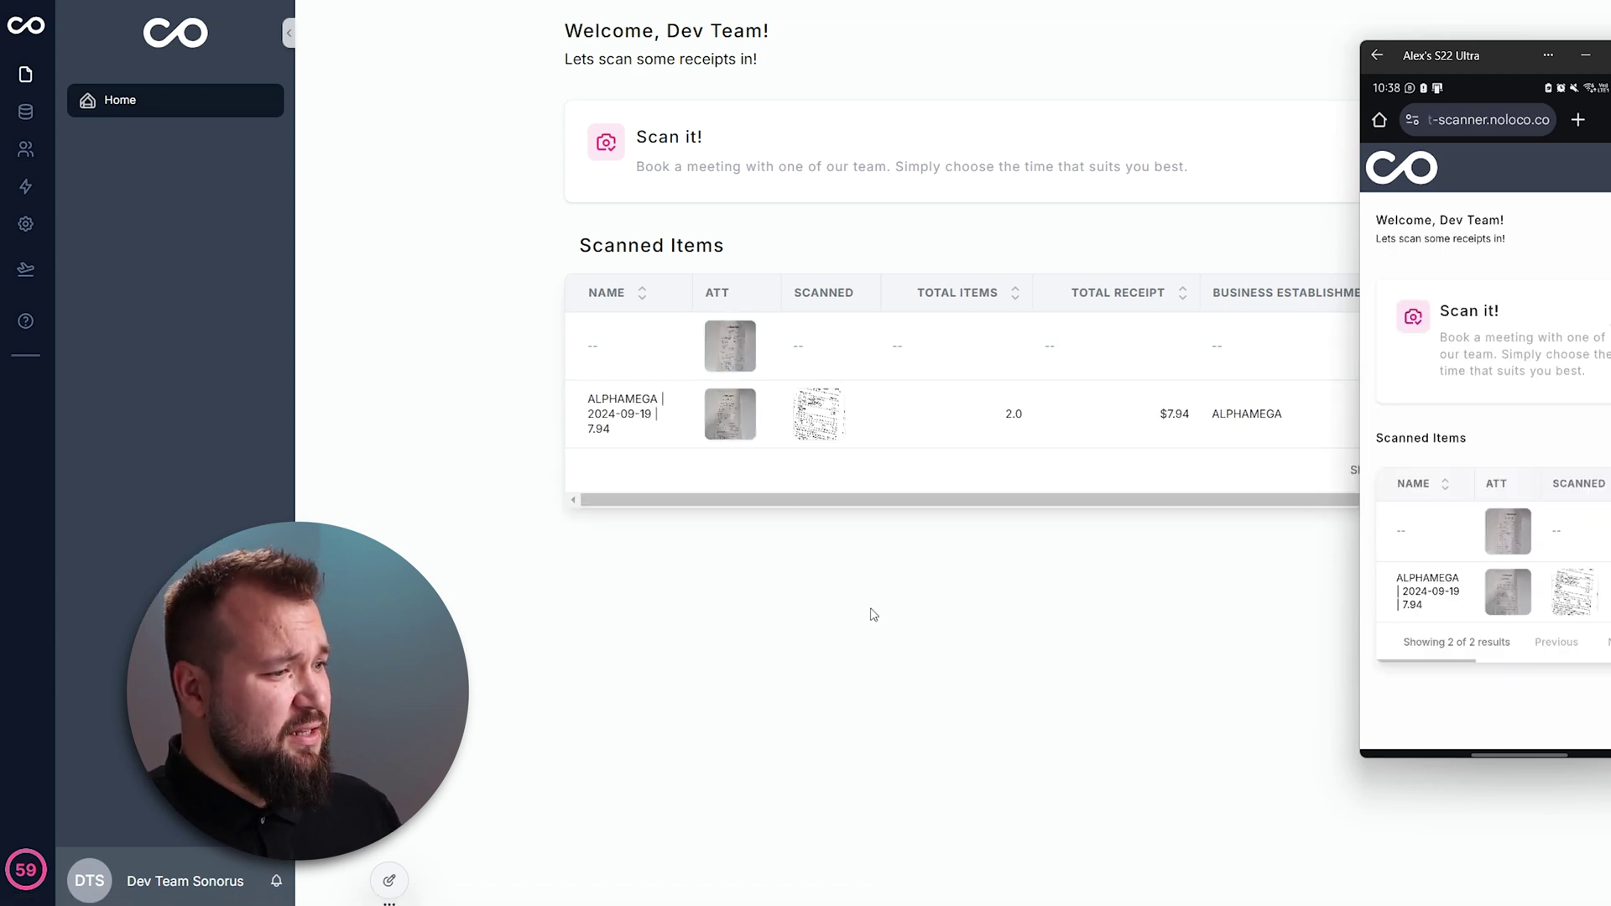
View the submitted receipt photo full size, then close the image viewer.
click(717, 411)
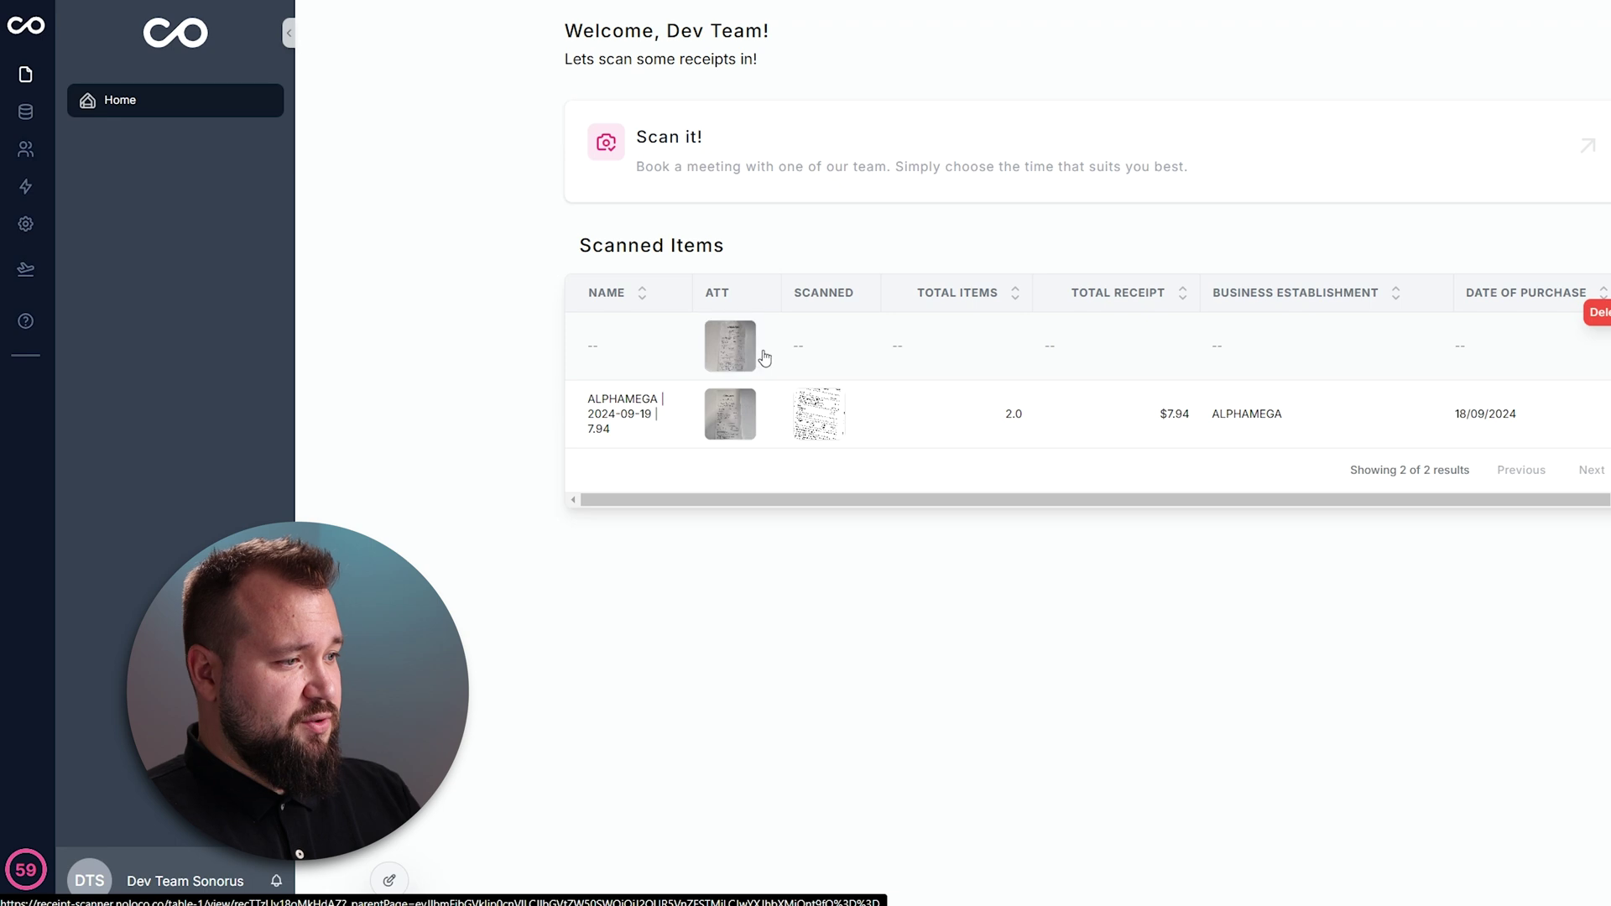
click(773, 581)
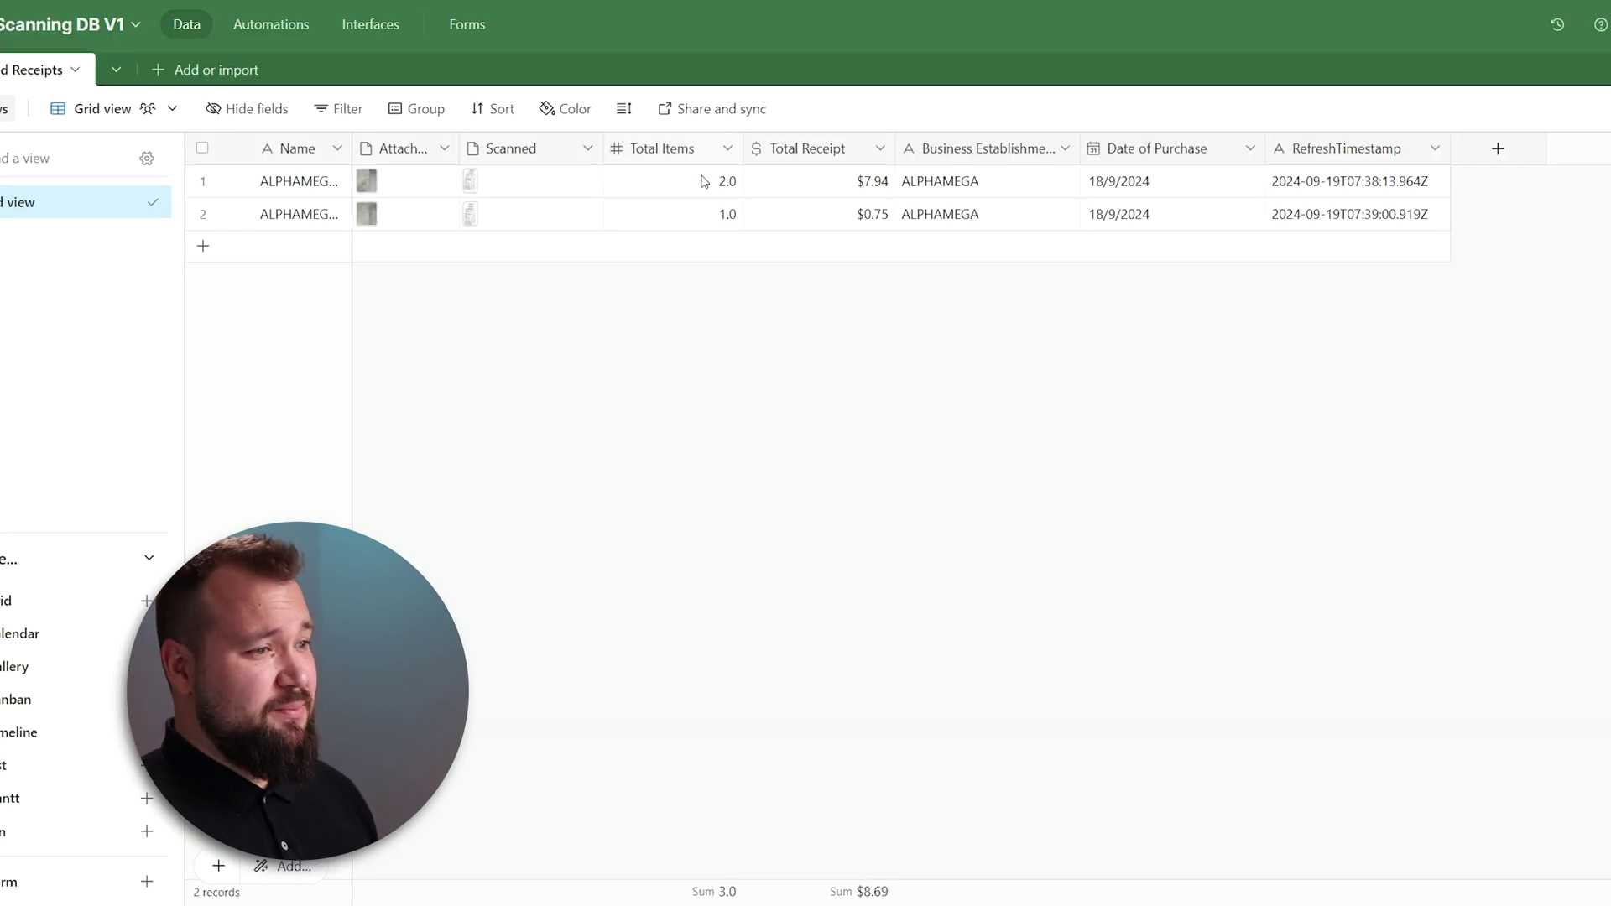
Widen the Airtable Name column and check both receipts' full names.
drag(356, 149, 482, 138)
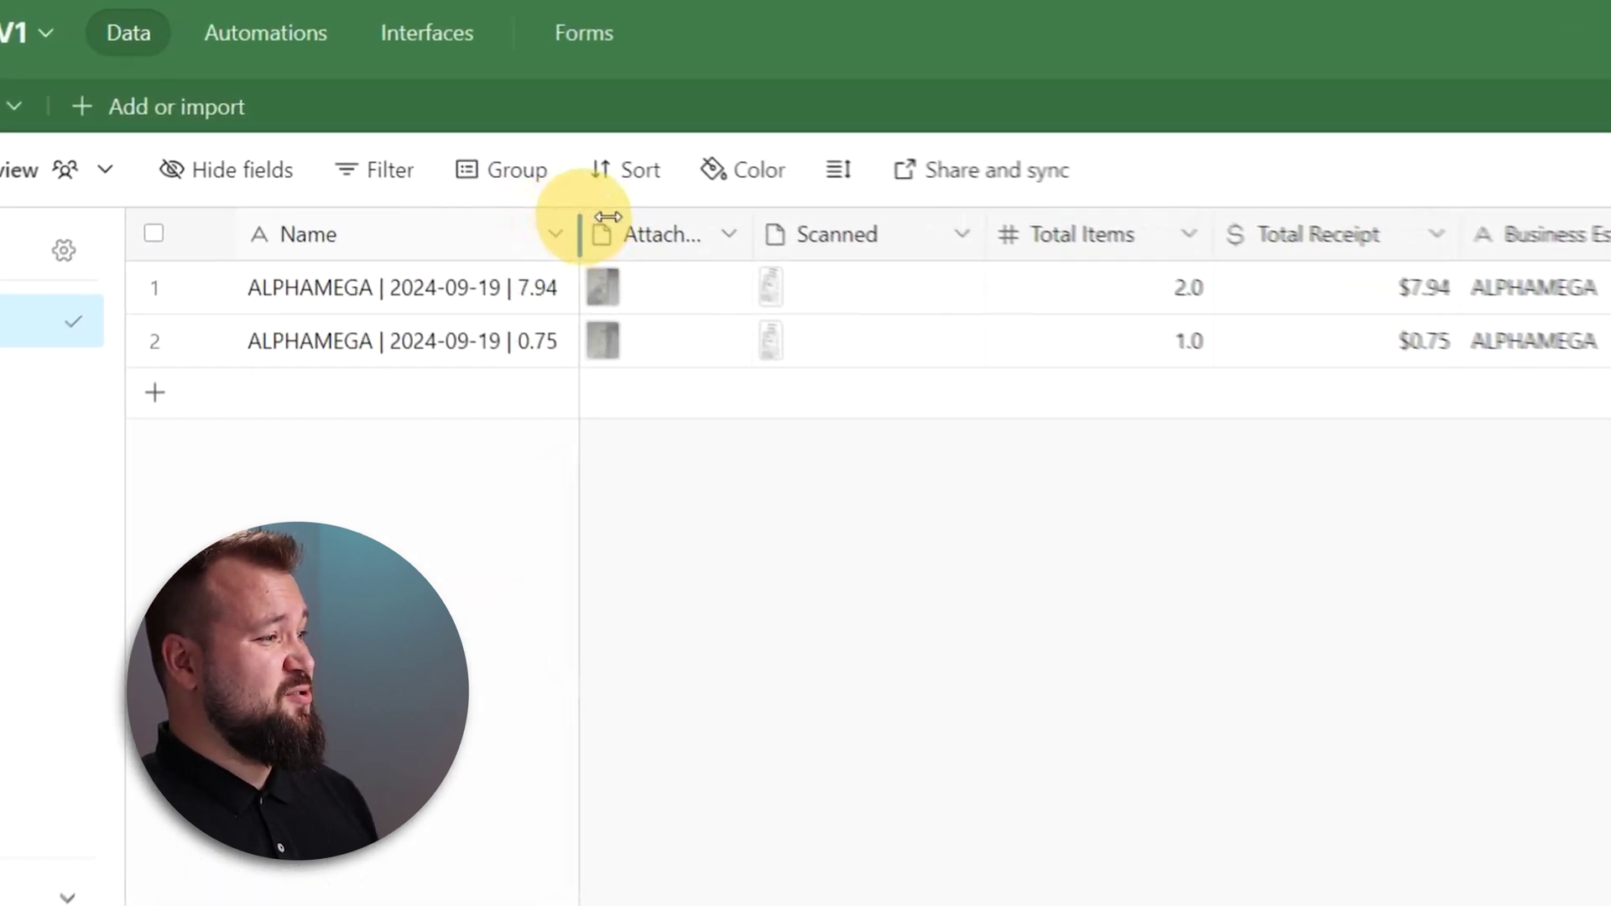
drag(407, 291, 653, 425)
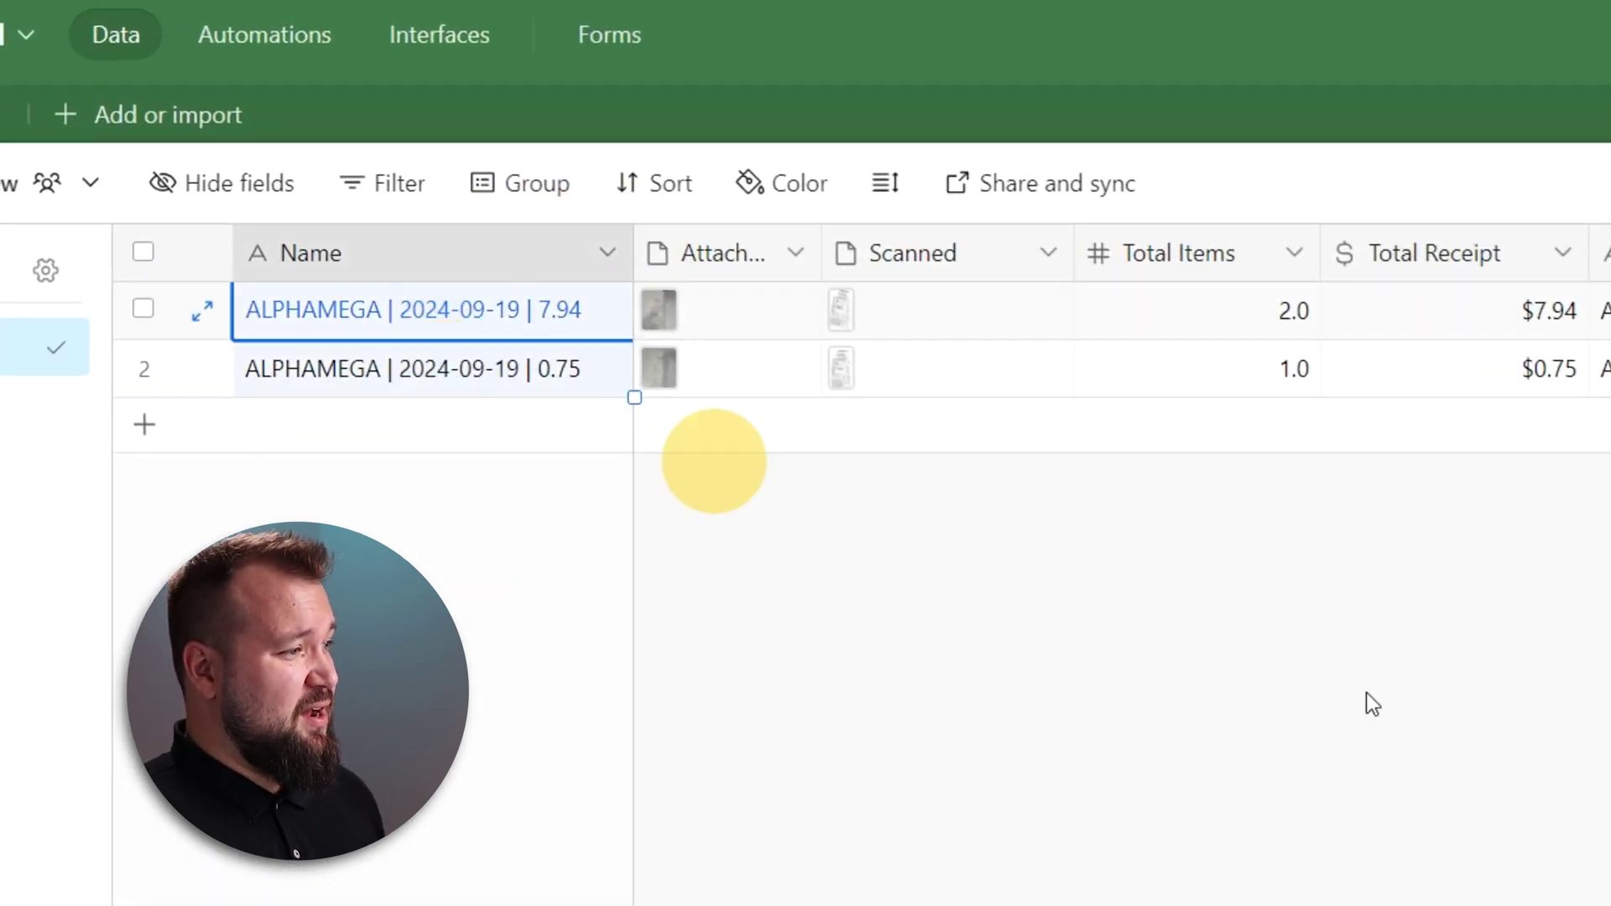
click(1446, 770)
drag(507, 323, 487, 370)
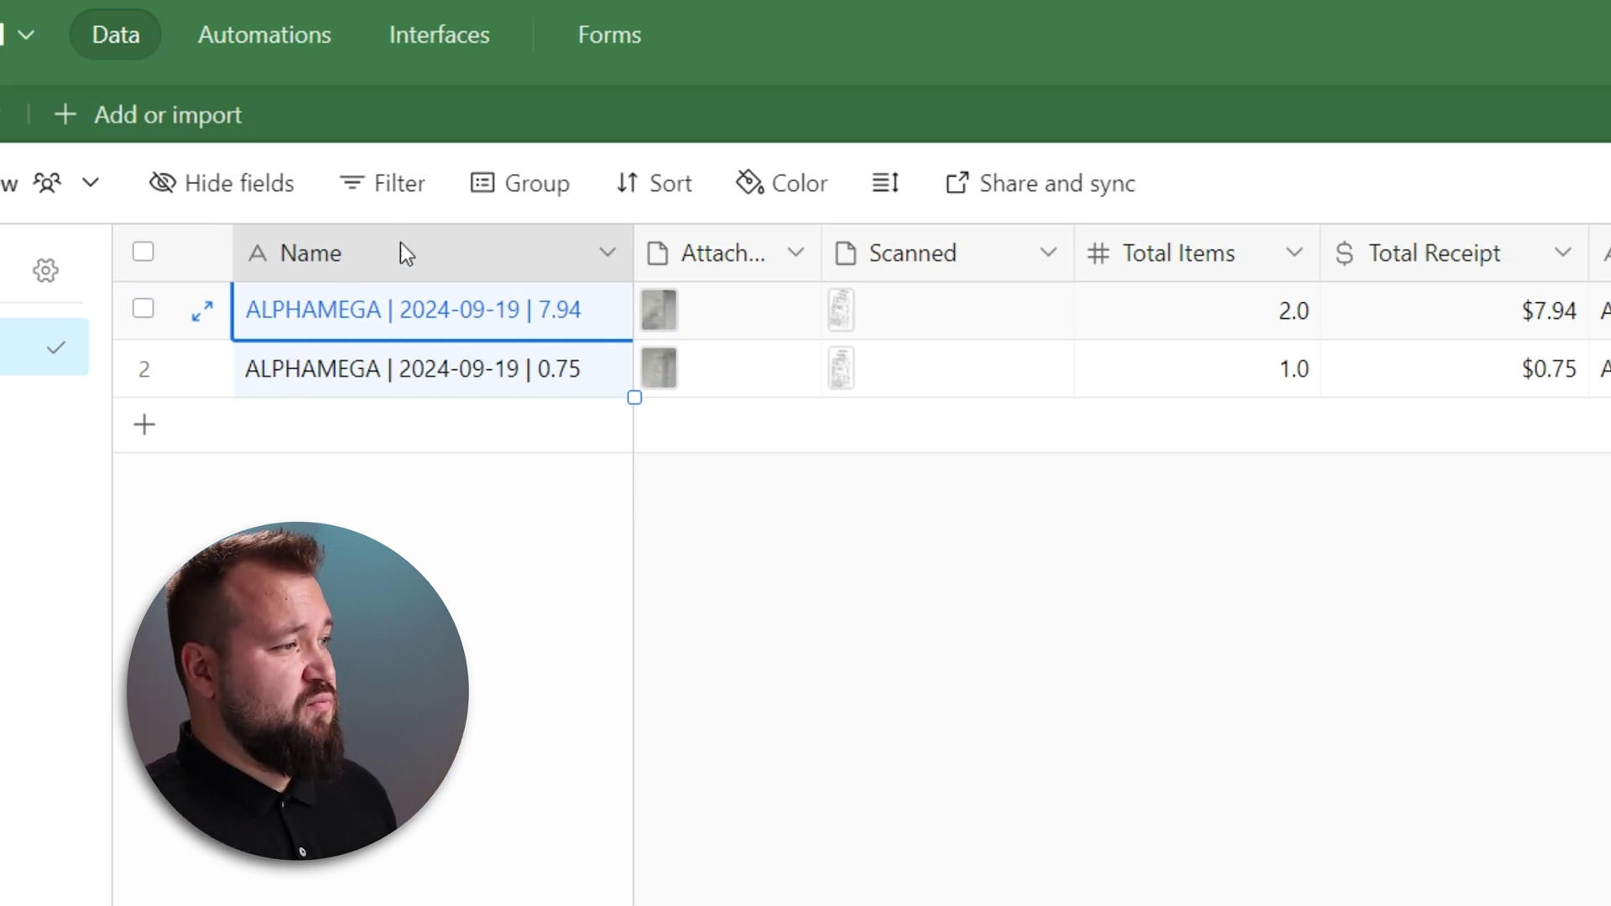
click(870, 604)
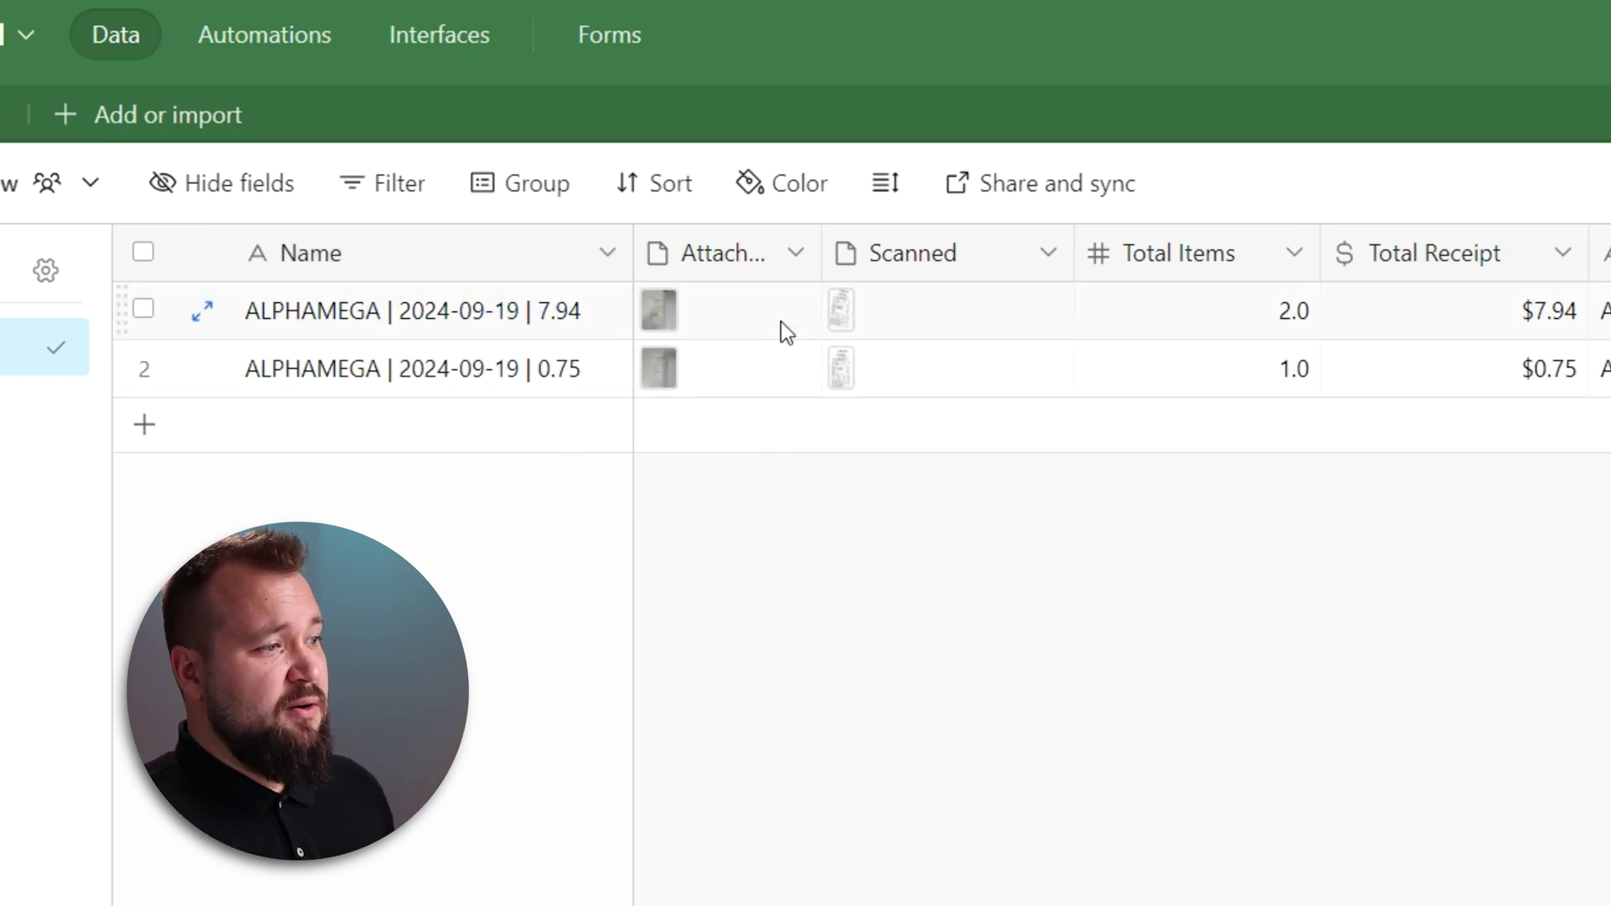
Widen the Attachment column and inspect each receipt's attachment and scanned image file.
drag(820, 252, 956, 250)
click(829, 328)
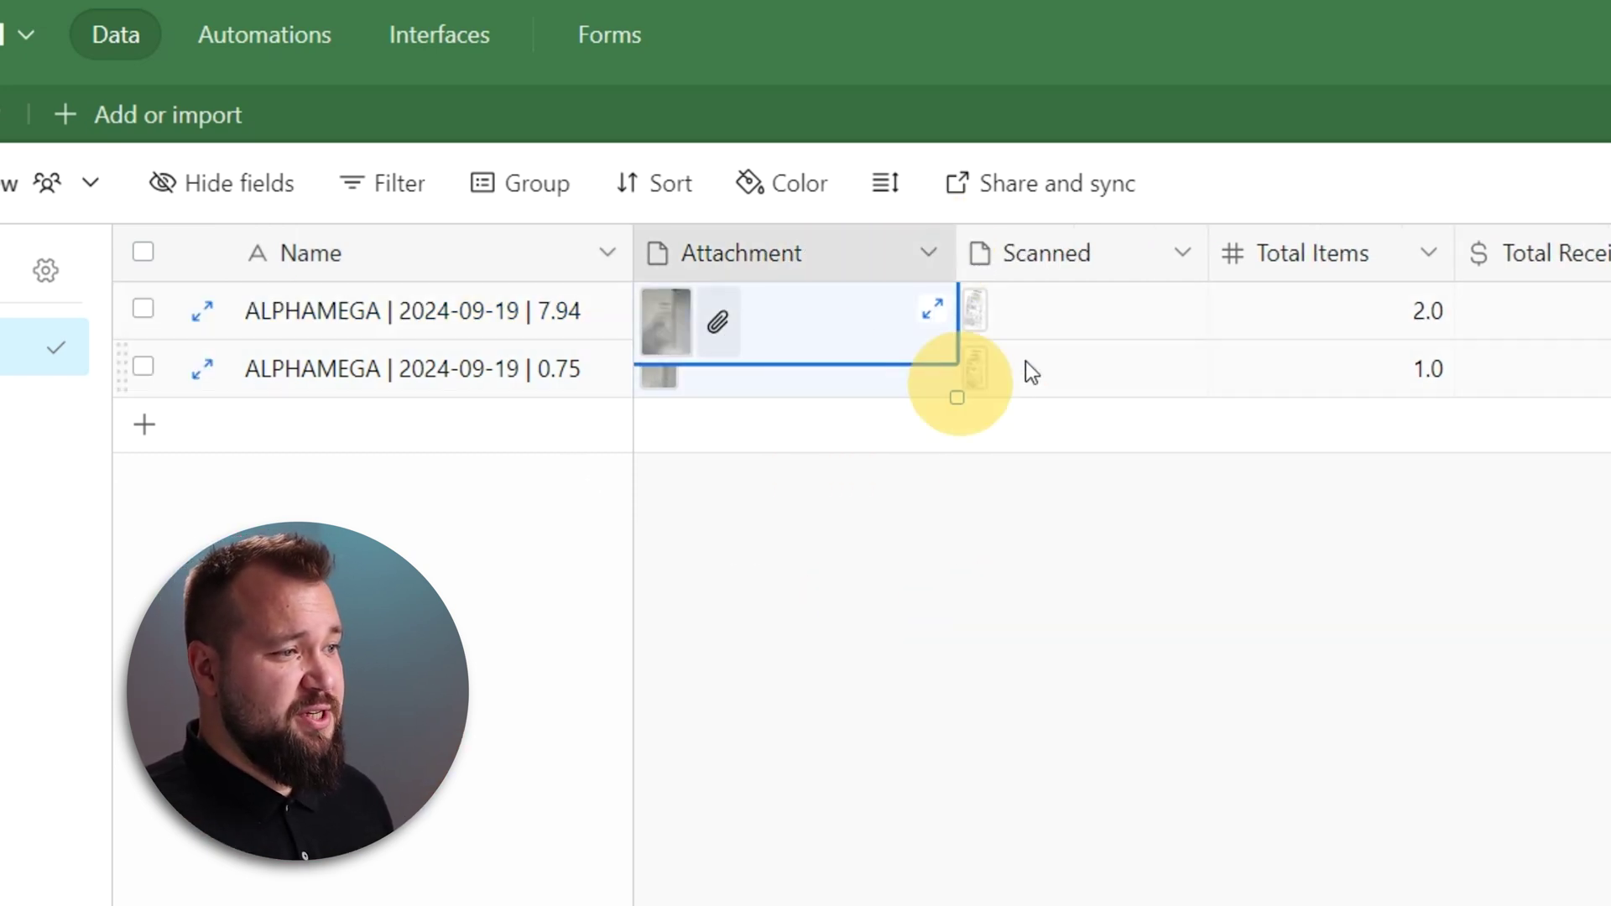
key(Right)
click(1175, 577)
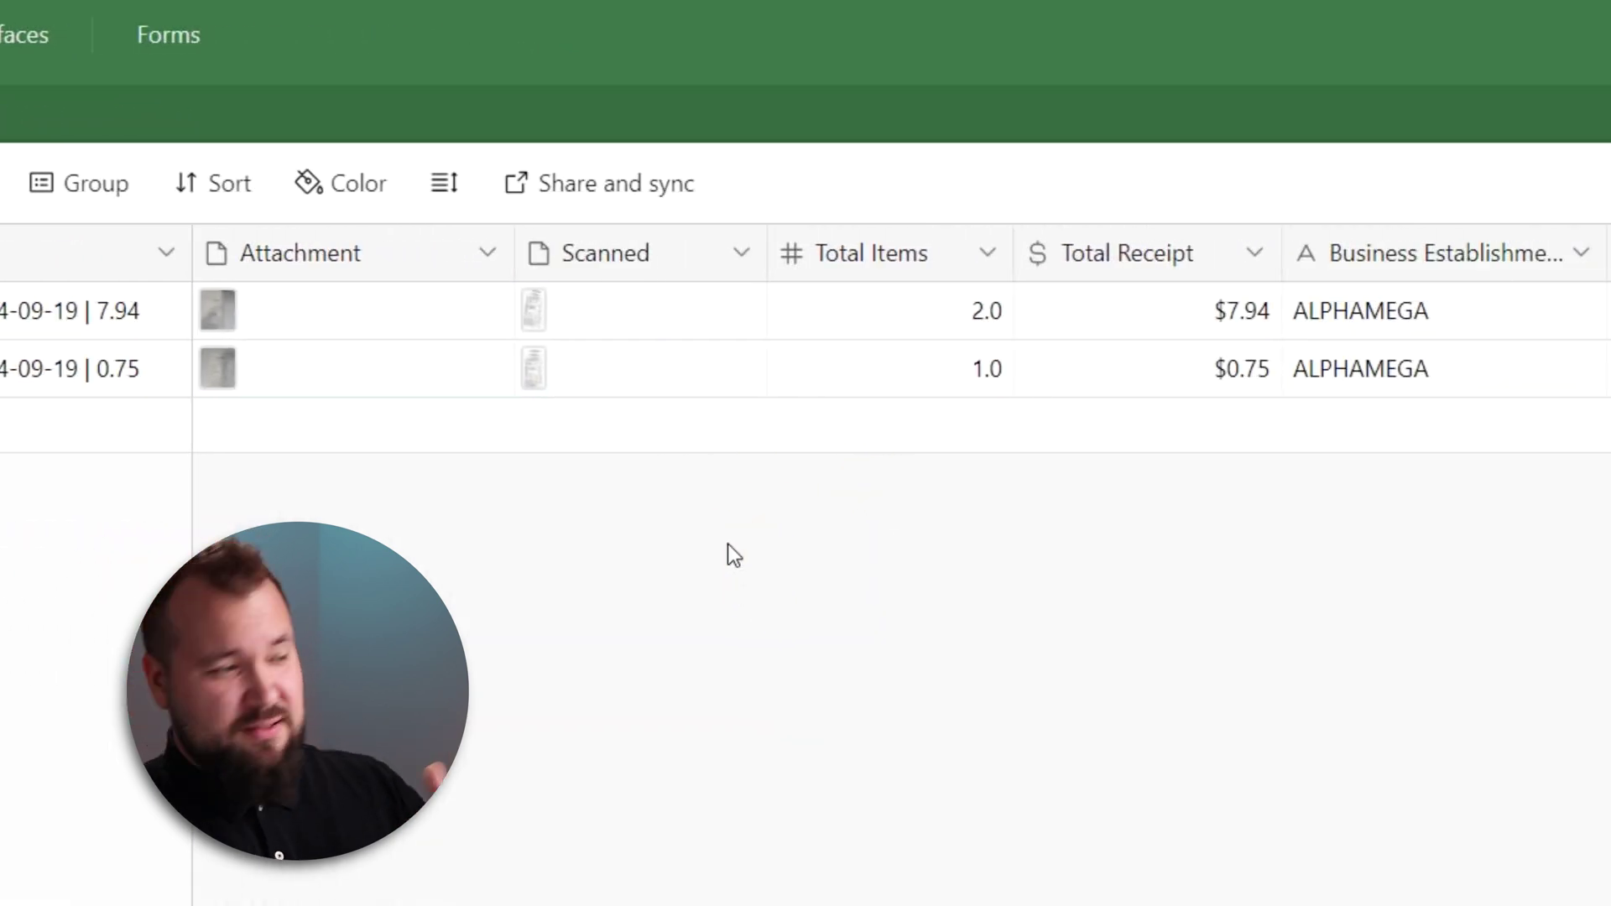
click(618, 380)
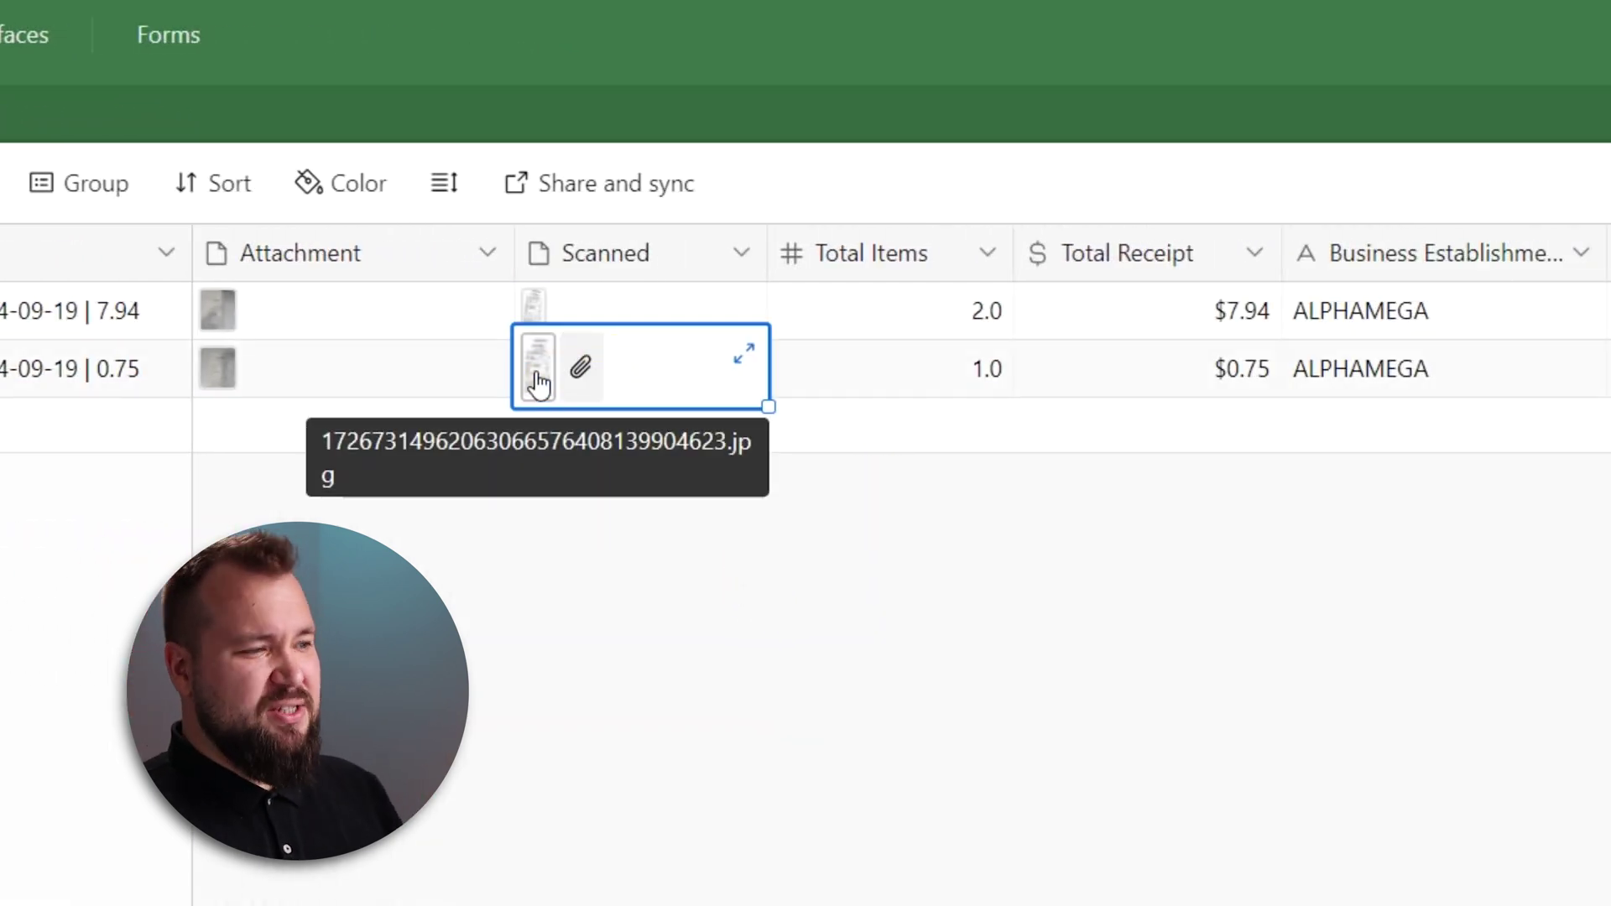
Inspect the extracted fields: Total Items, $7.94 total, ALPHAMEGA, purchase date and RefreshTimestamp.
click(978, 310)
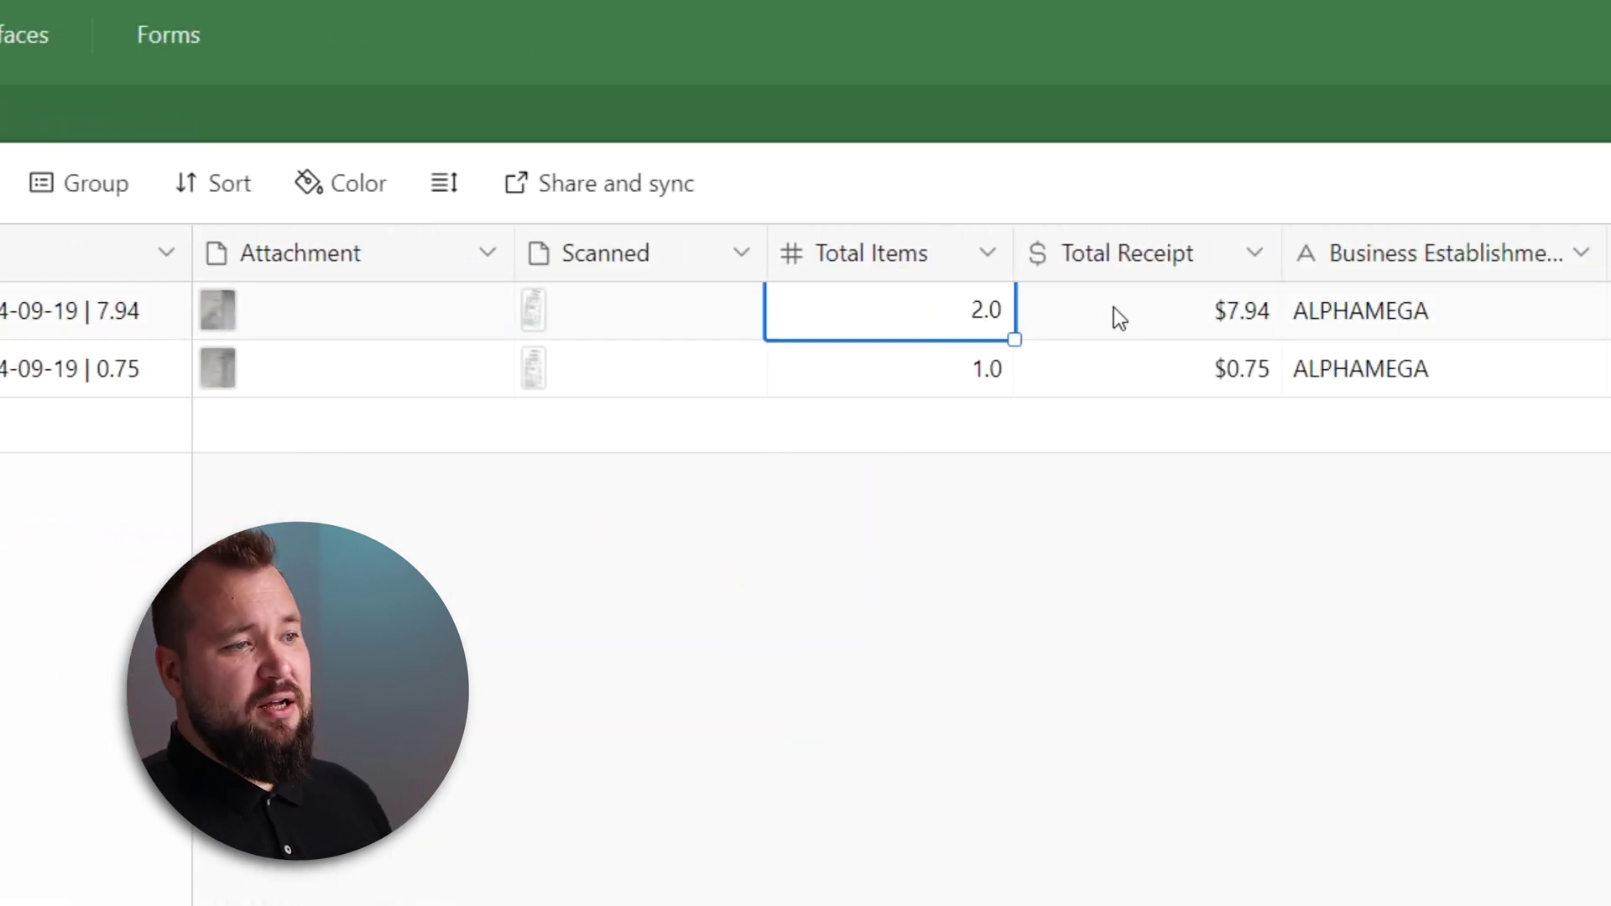
click(1183, 320)
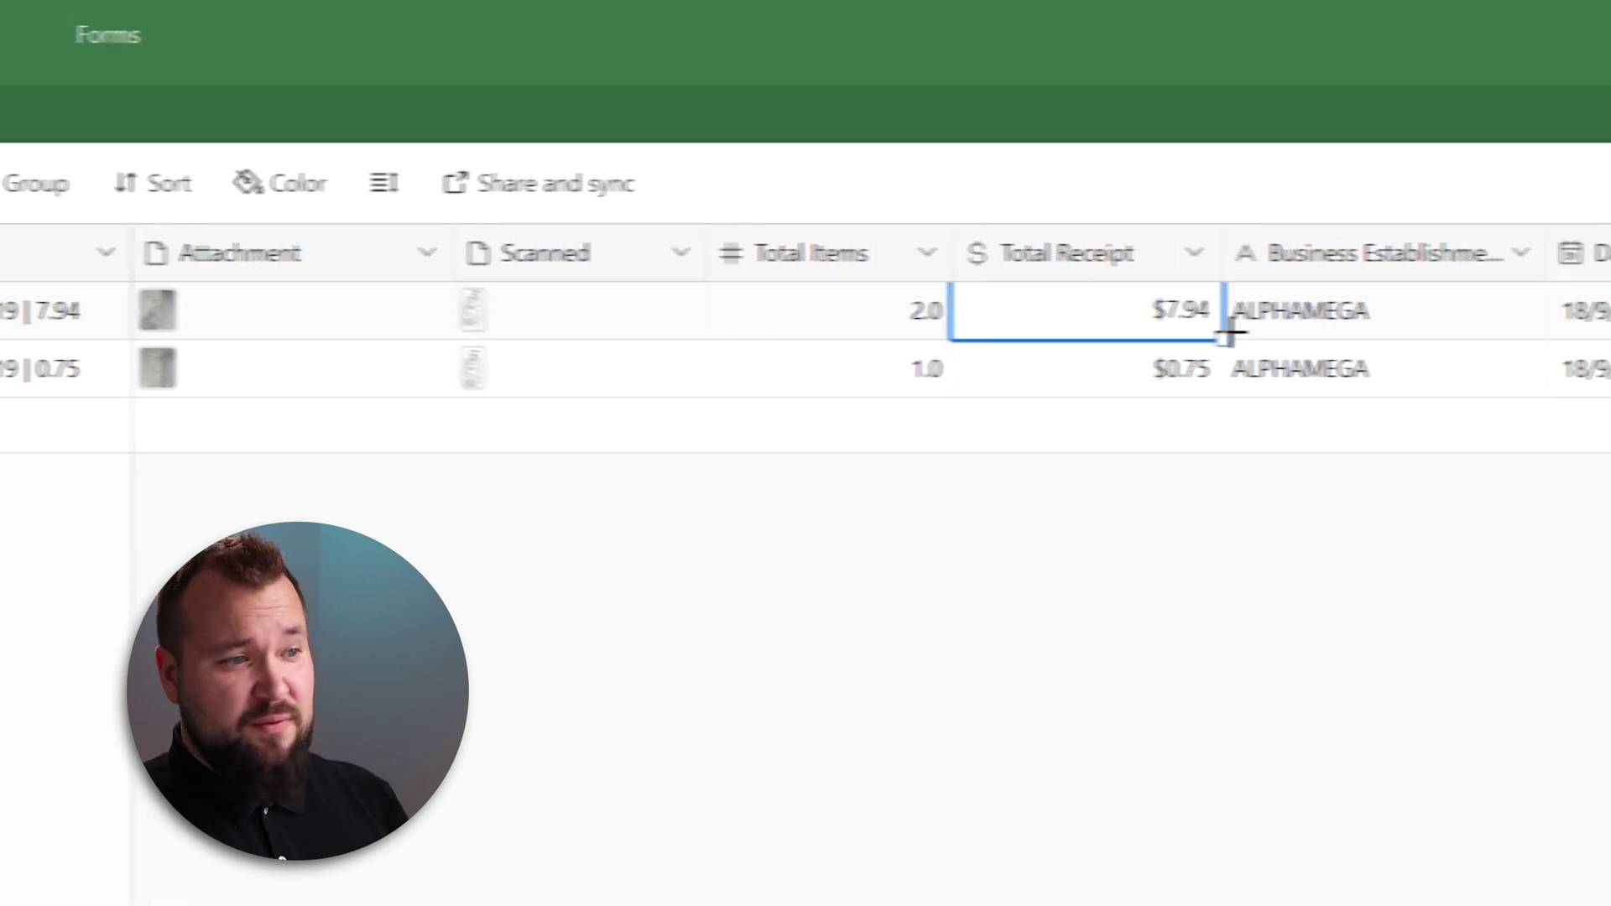
click(1343, 312)
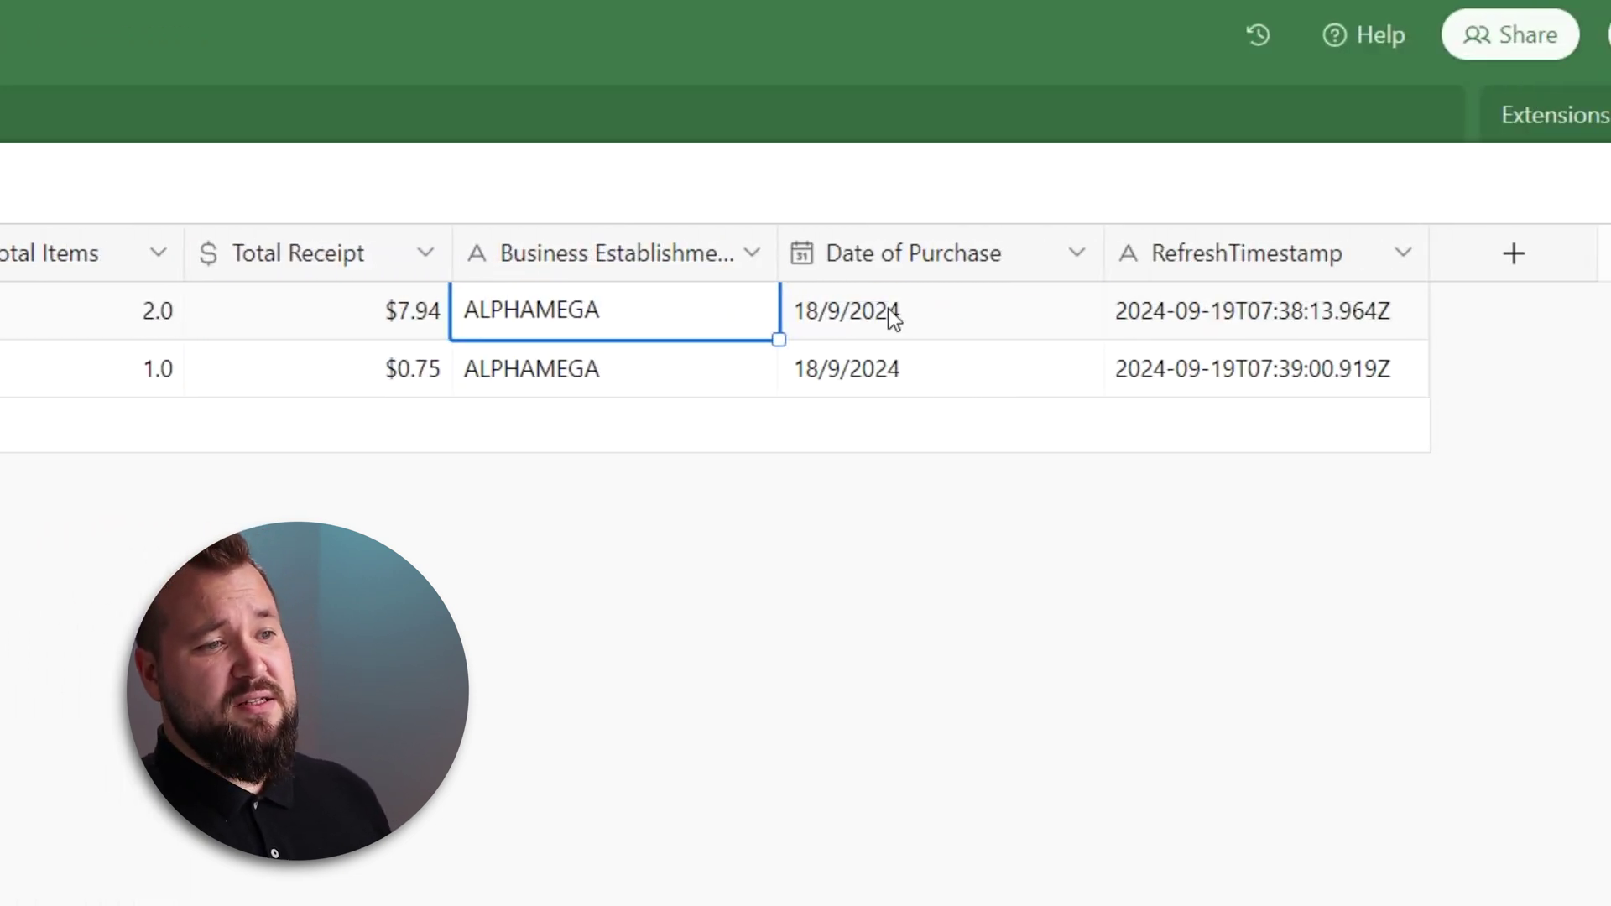
click(892, 317)
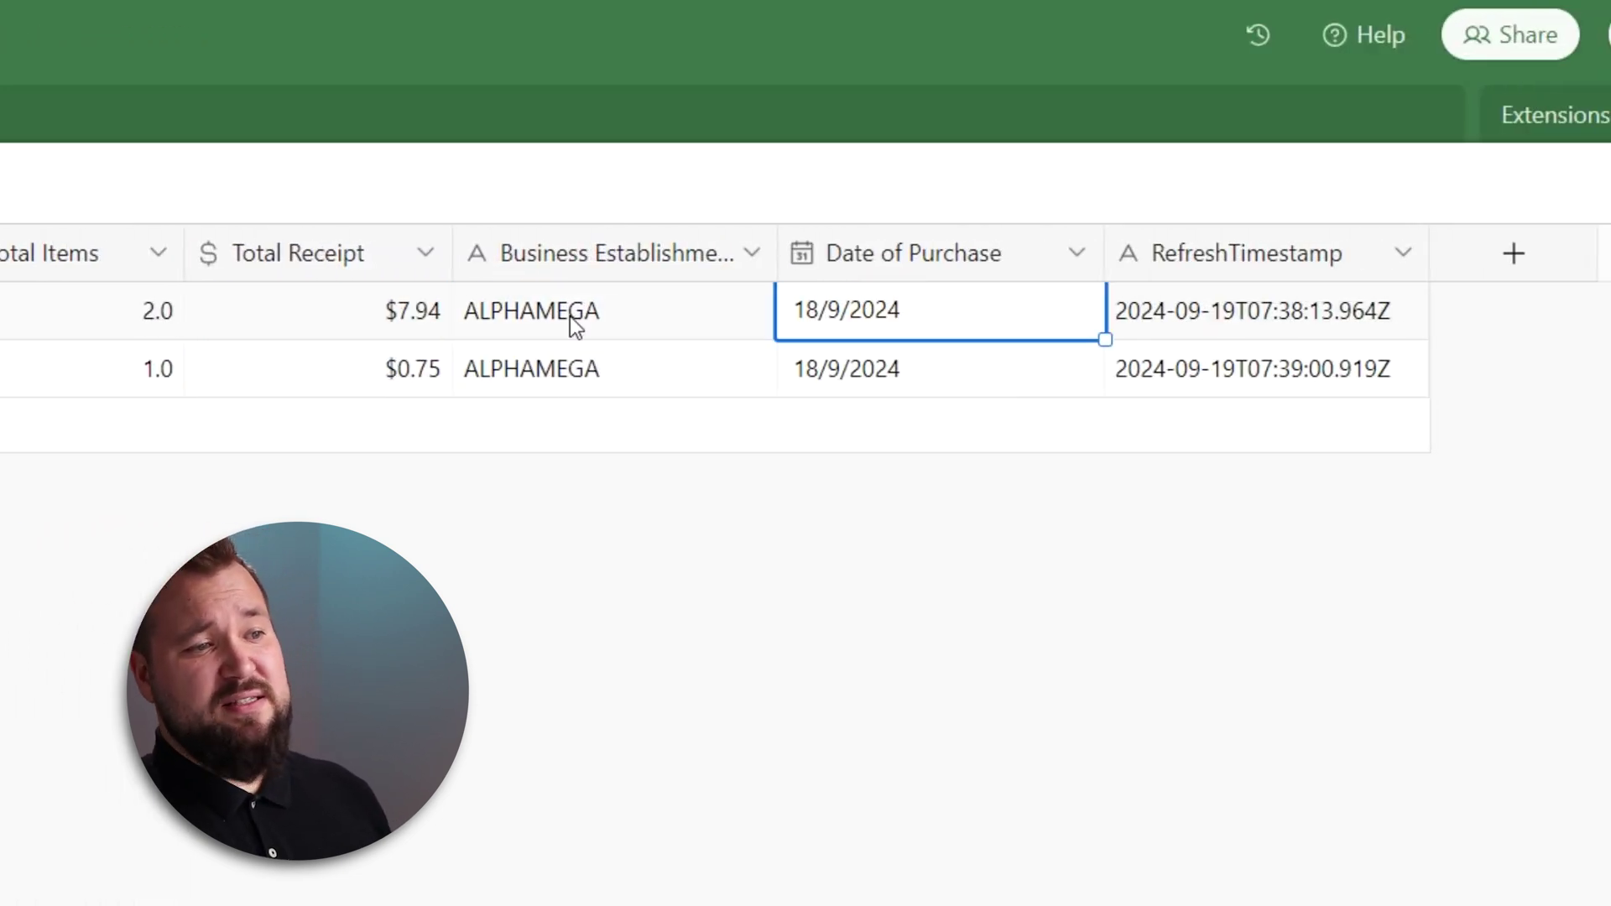
click(571, 315)
click(953, 327)
click(1316, 328)
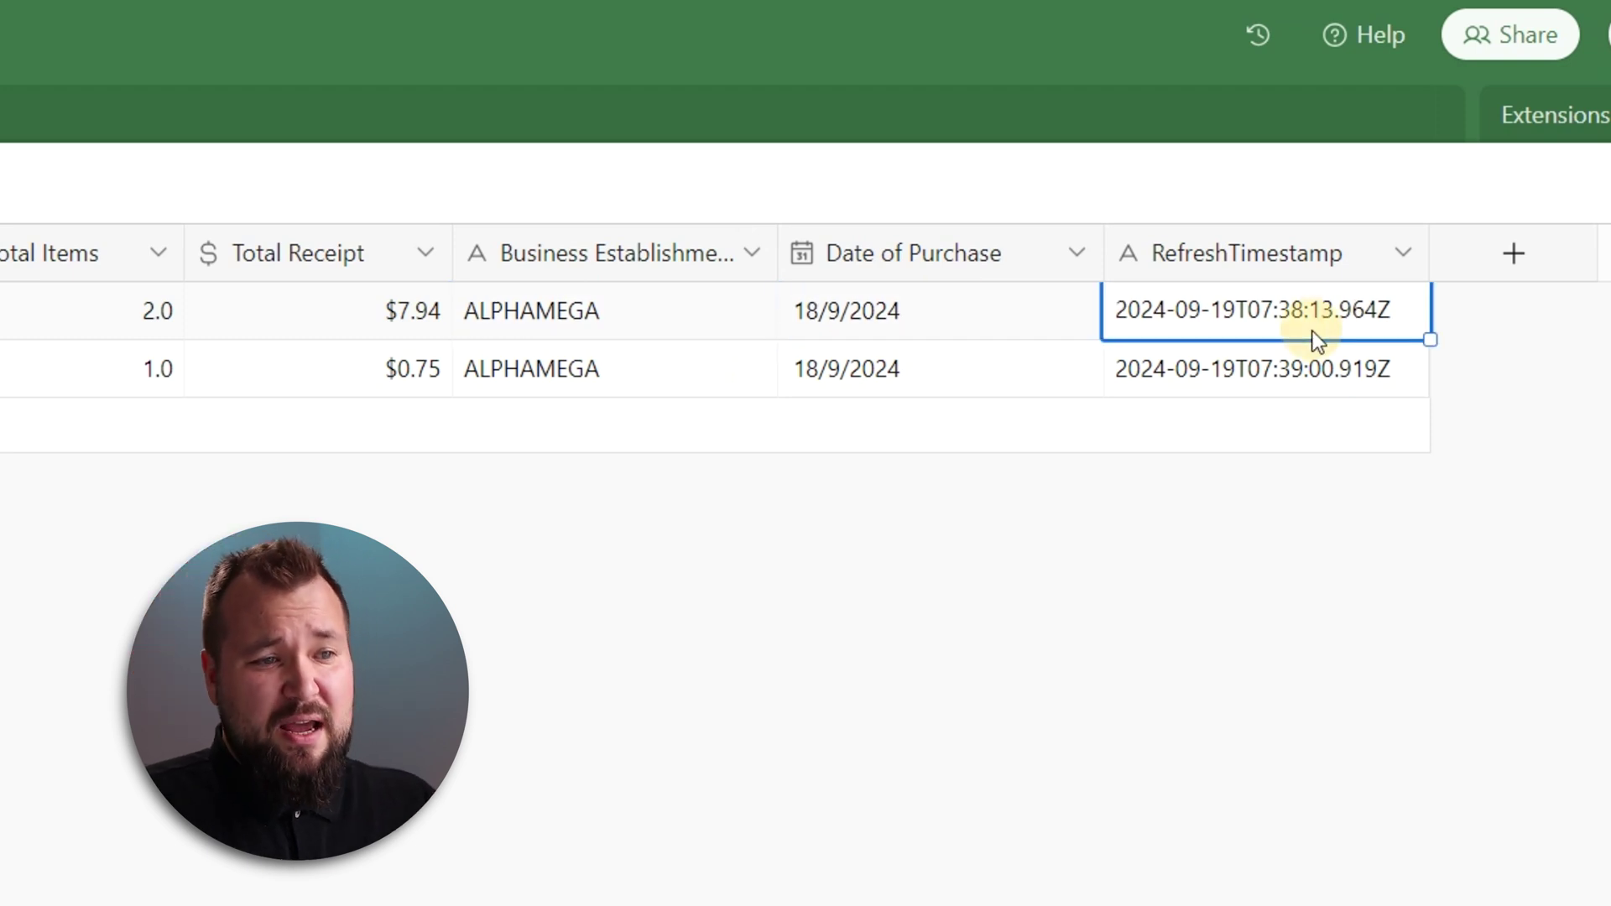
click(1322, 368)
key(shift+Up)
key(Escape)
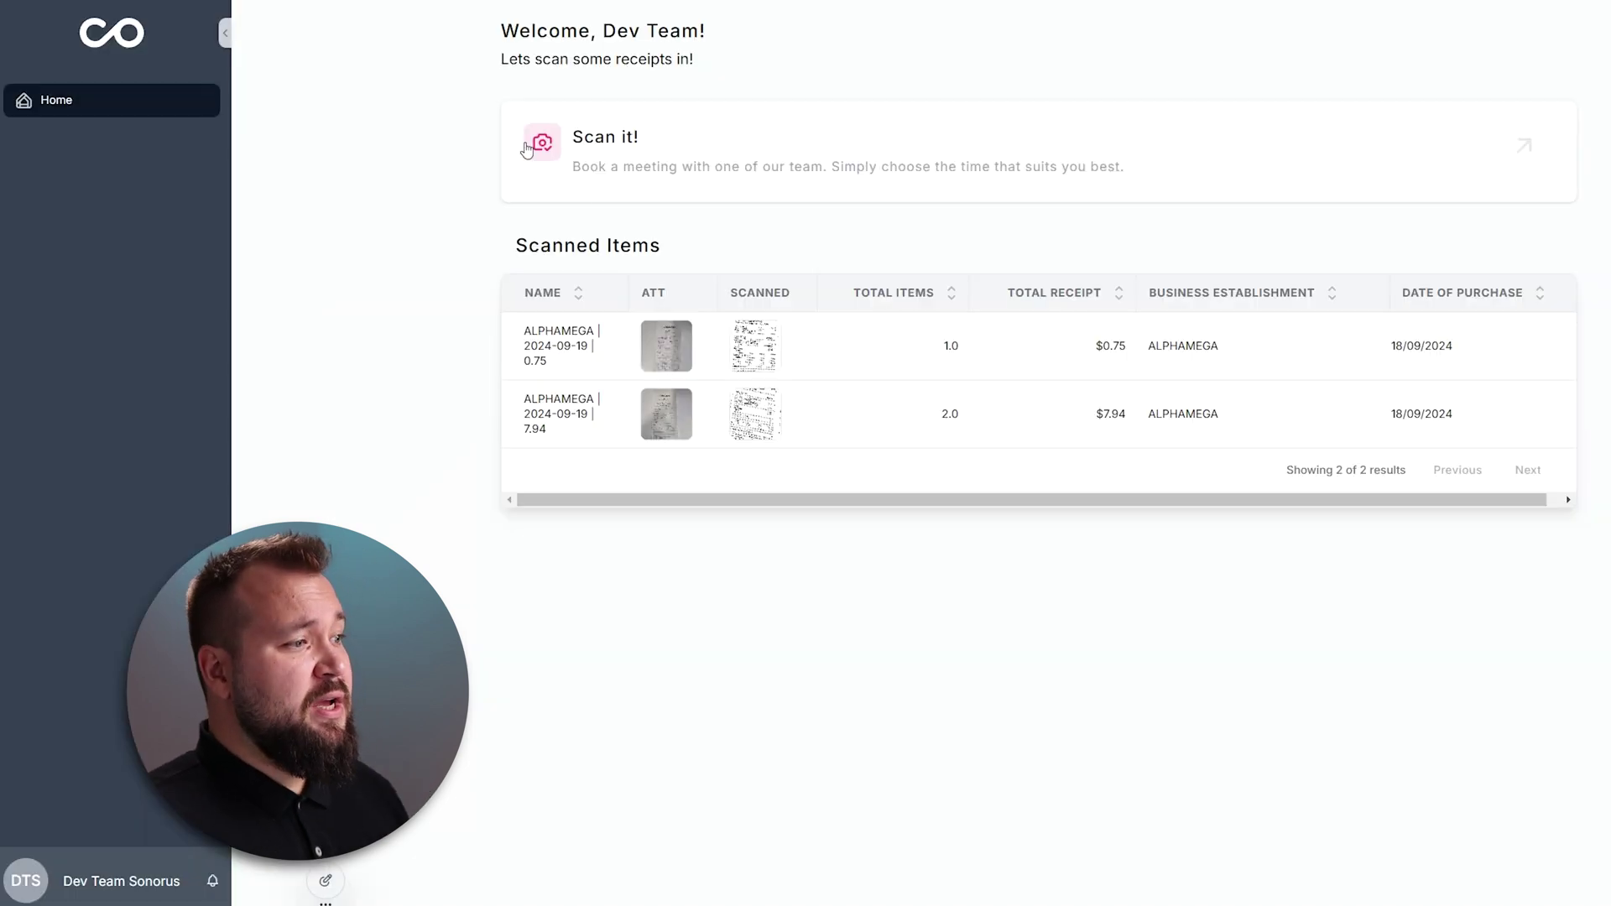
mouse_move(539, 368)
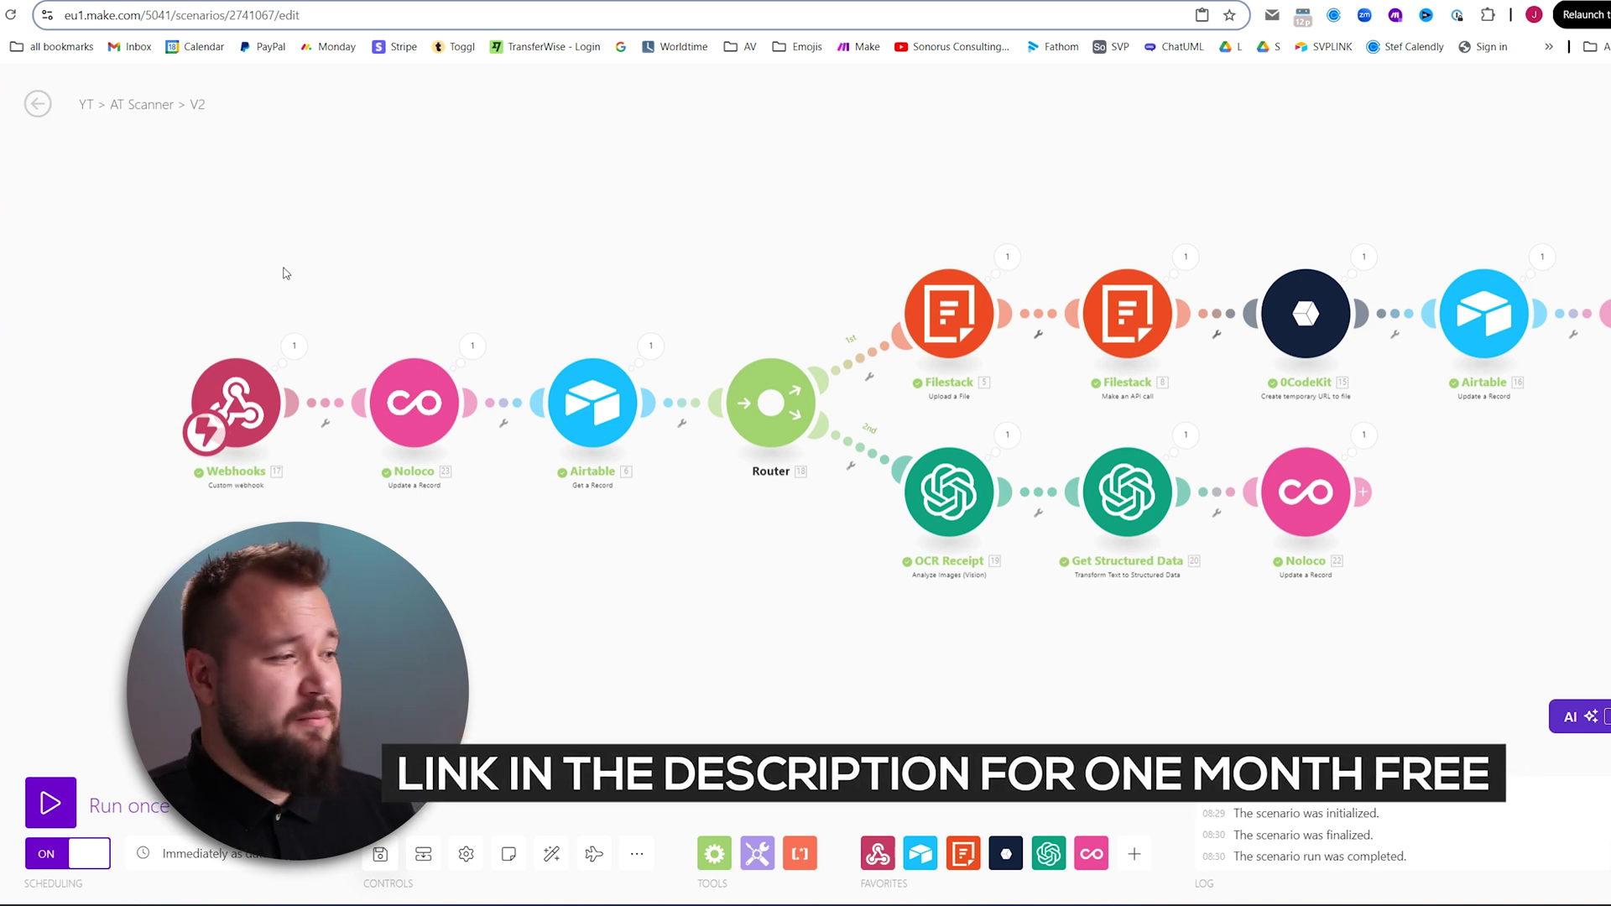
Open the Webhooks trigger showing the YT > AT Scanner > V2 custom webhook address.
drag(342, 324, 340, 339)
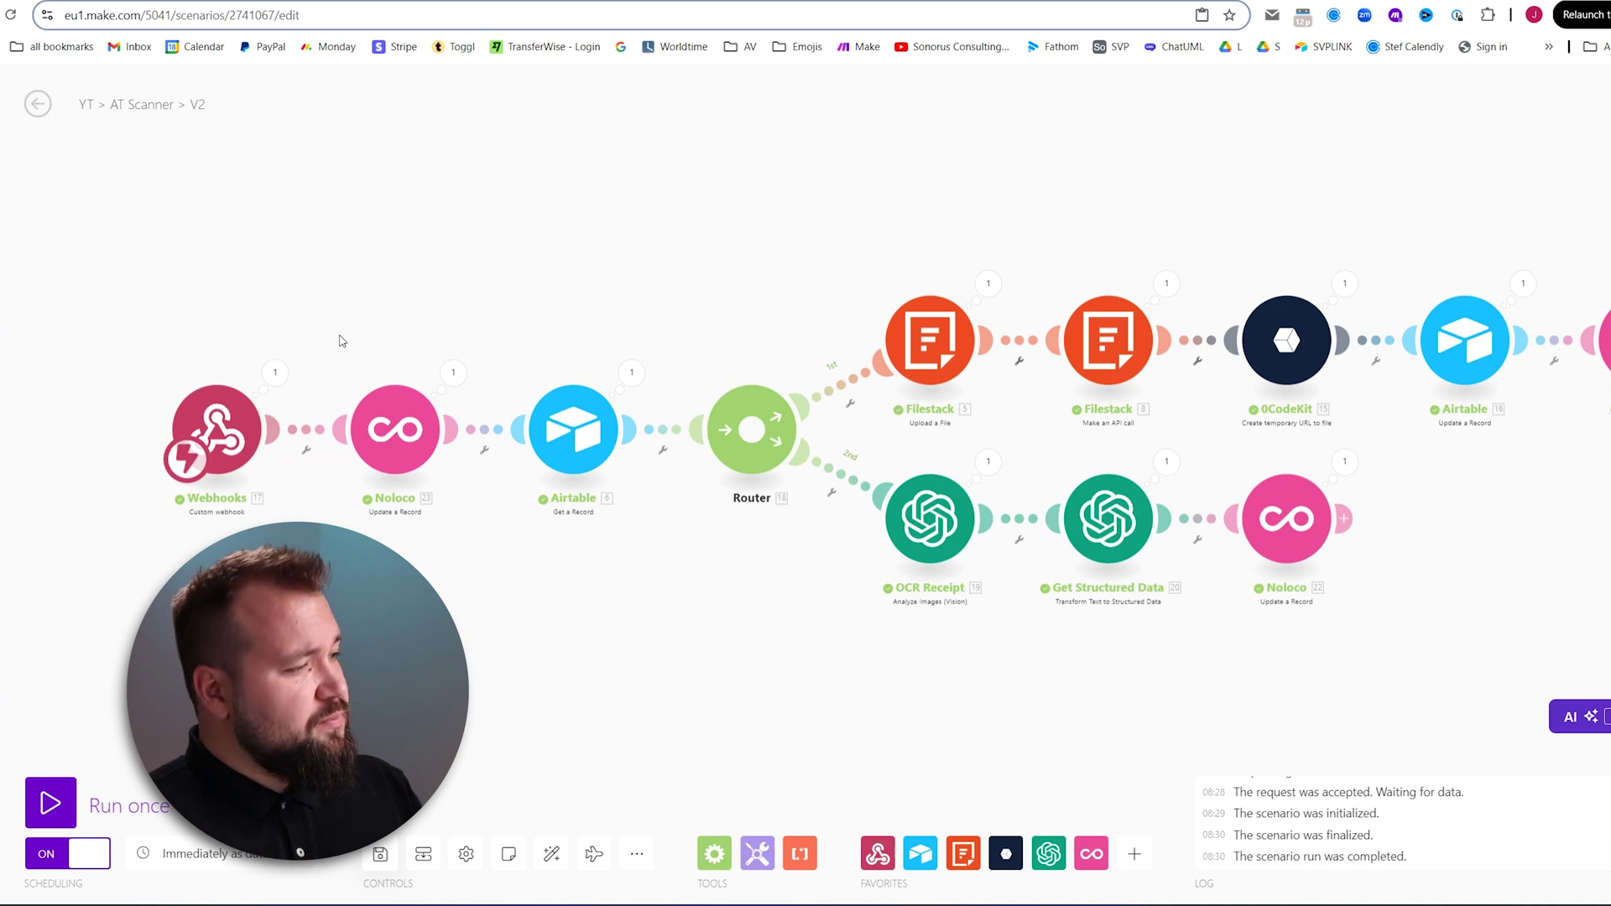
drag(344, 193, 394, 187)
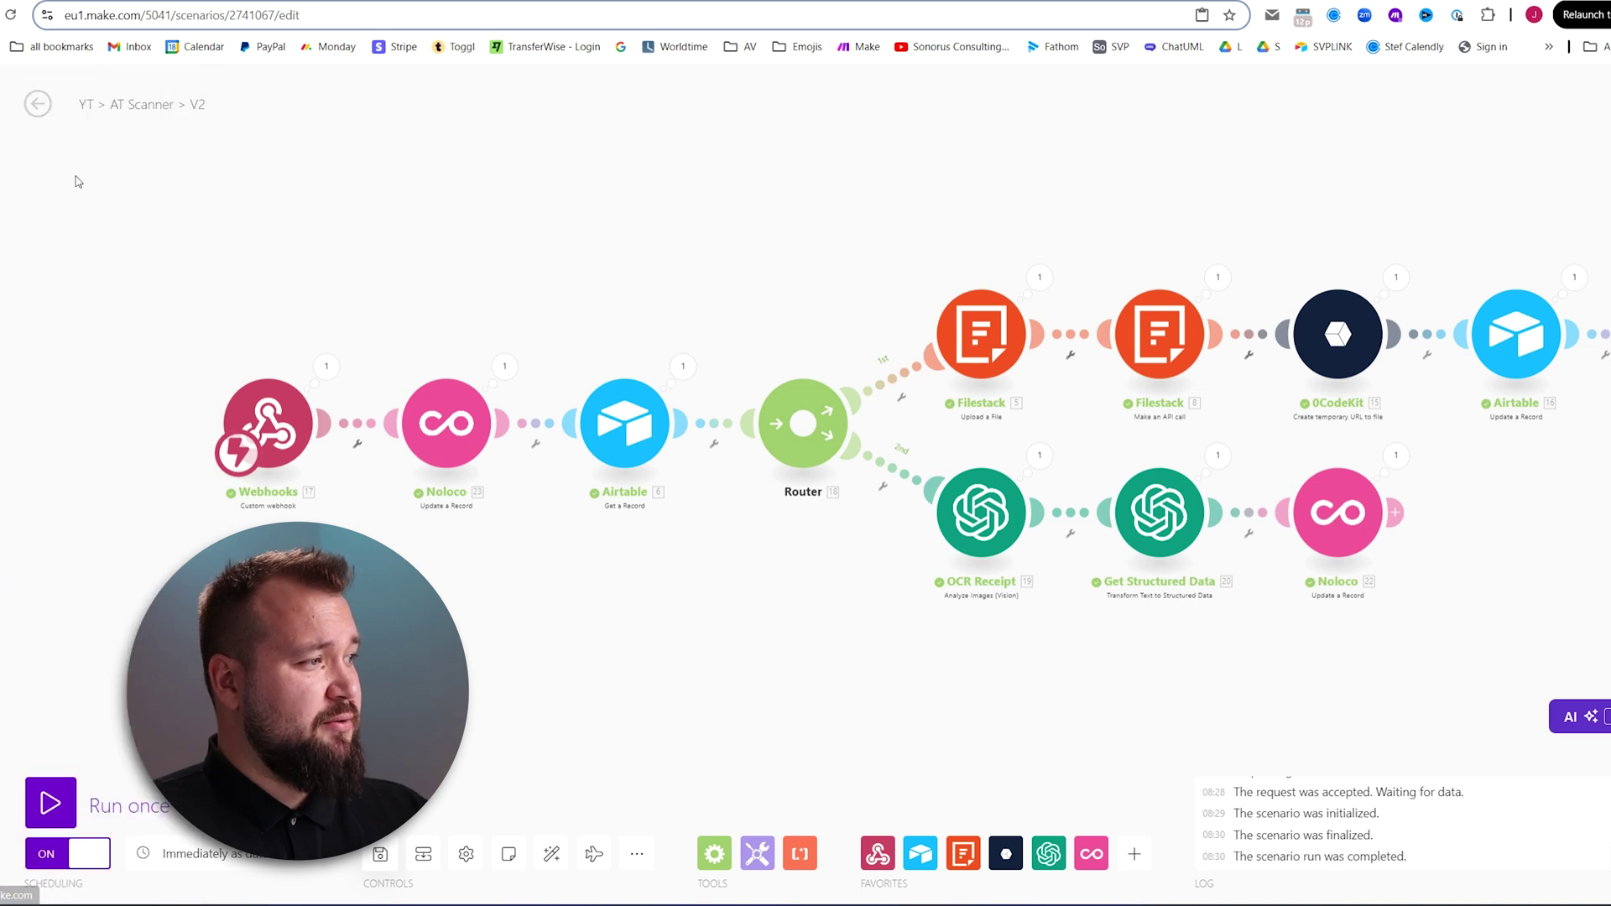
scroll(317, 288, up, 3)
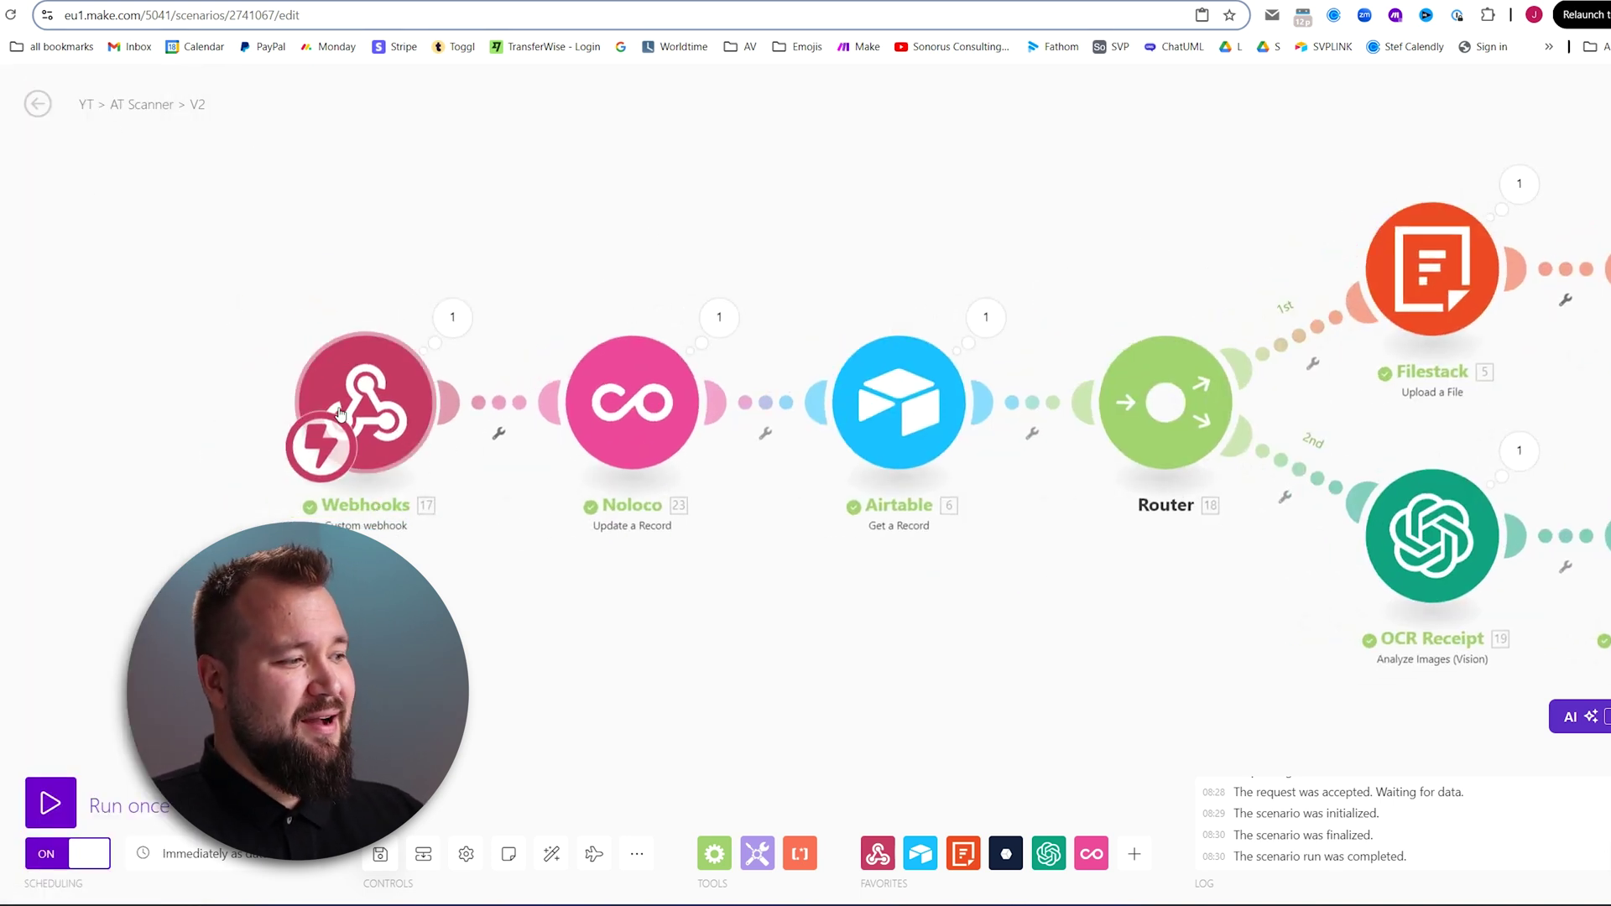
click(373, 399)
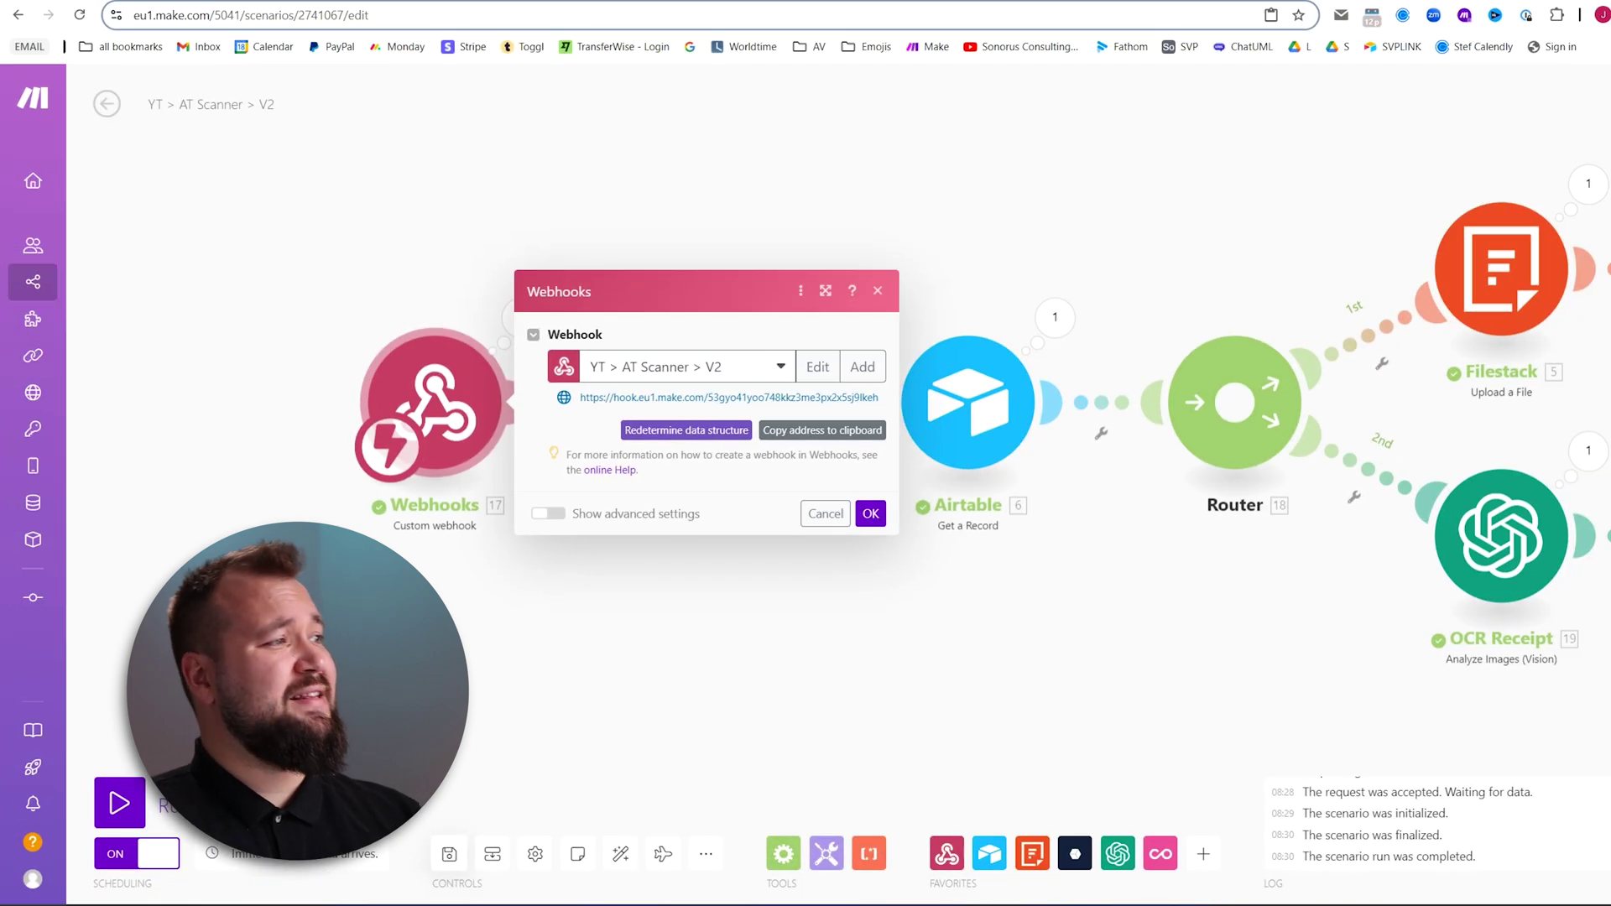
Check the New Receipt Submission workflow's Trigger a webhook step and its Make URL.
key(ctrl+Tab)
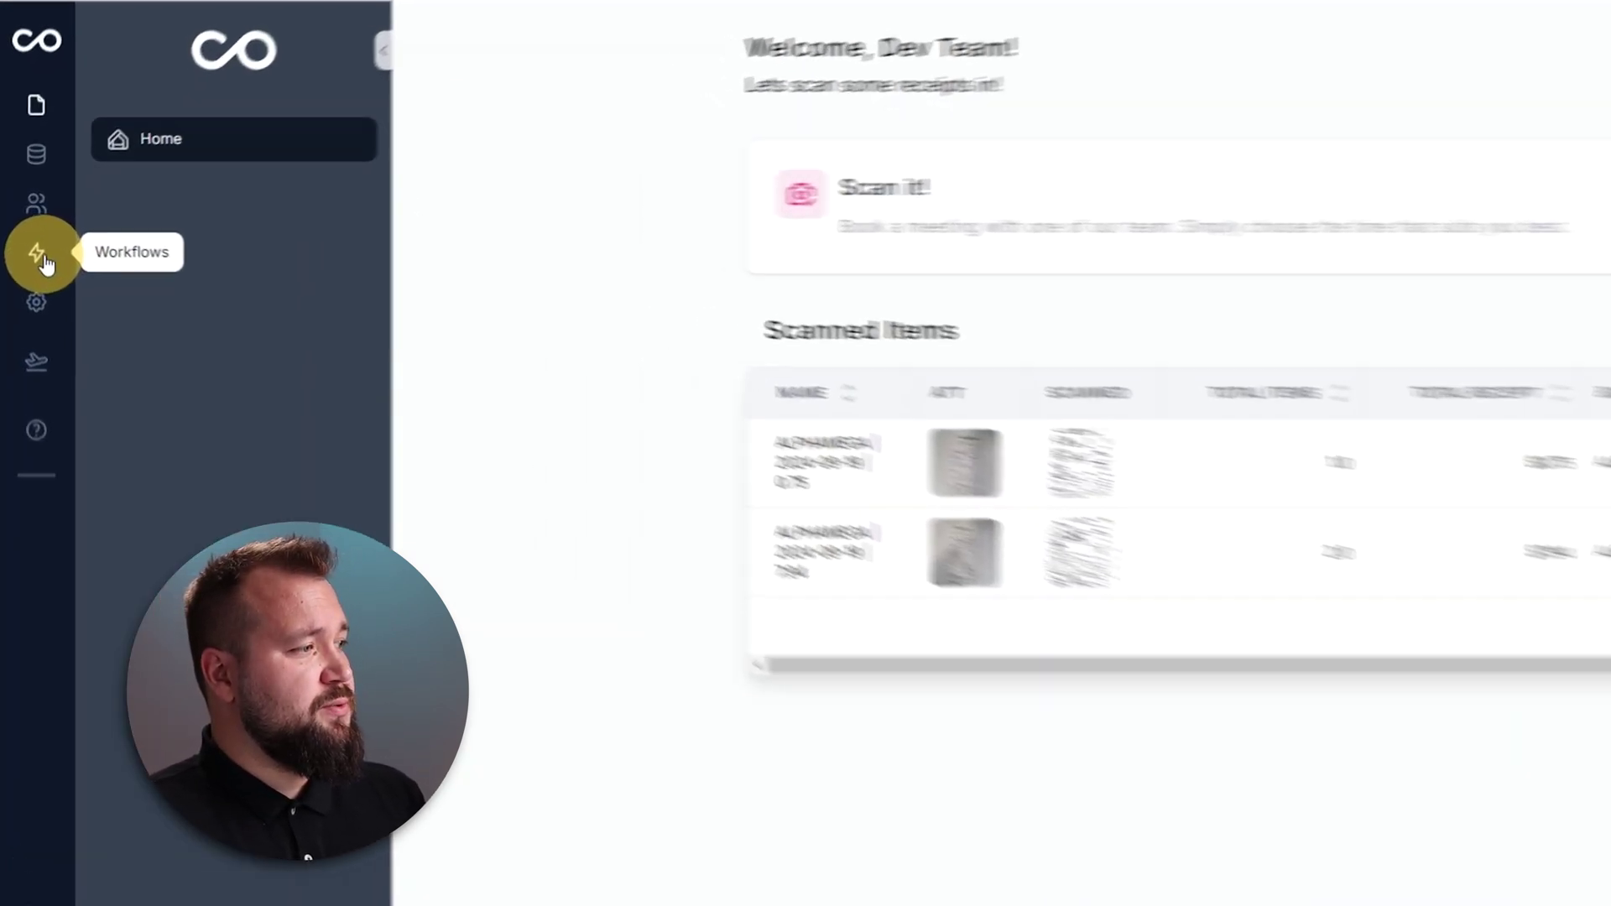
click(42, 257)
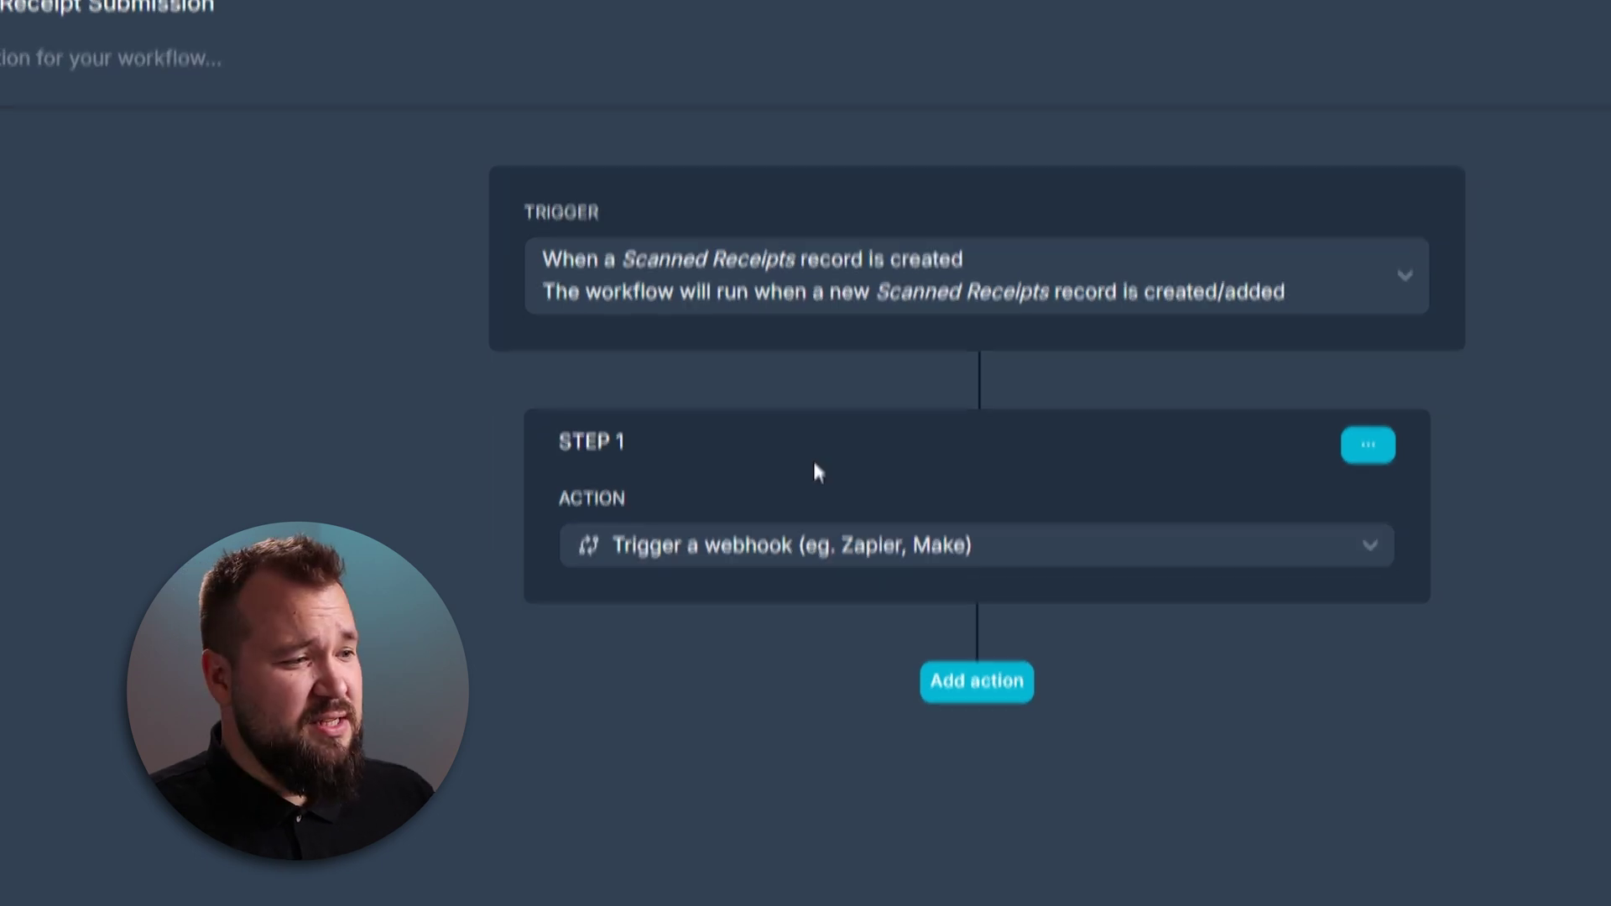
click(818, 473)
drag(621, 606, 1010, 637)
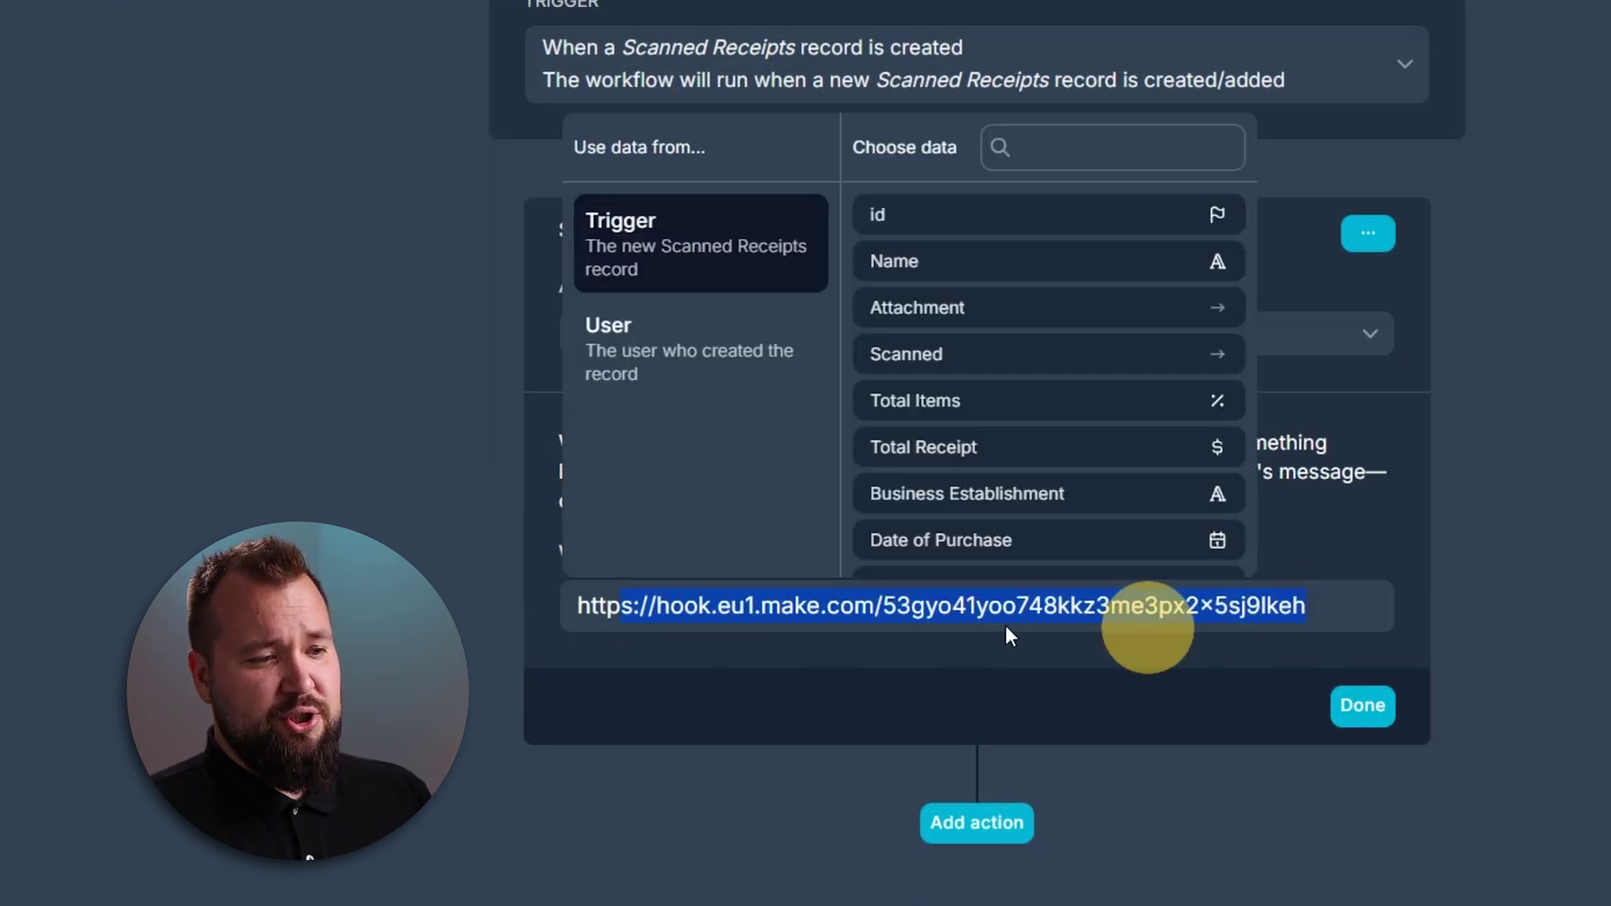
click(340, 466)
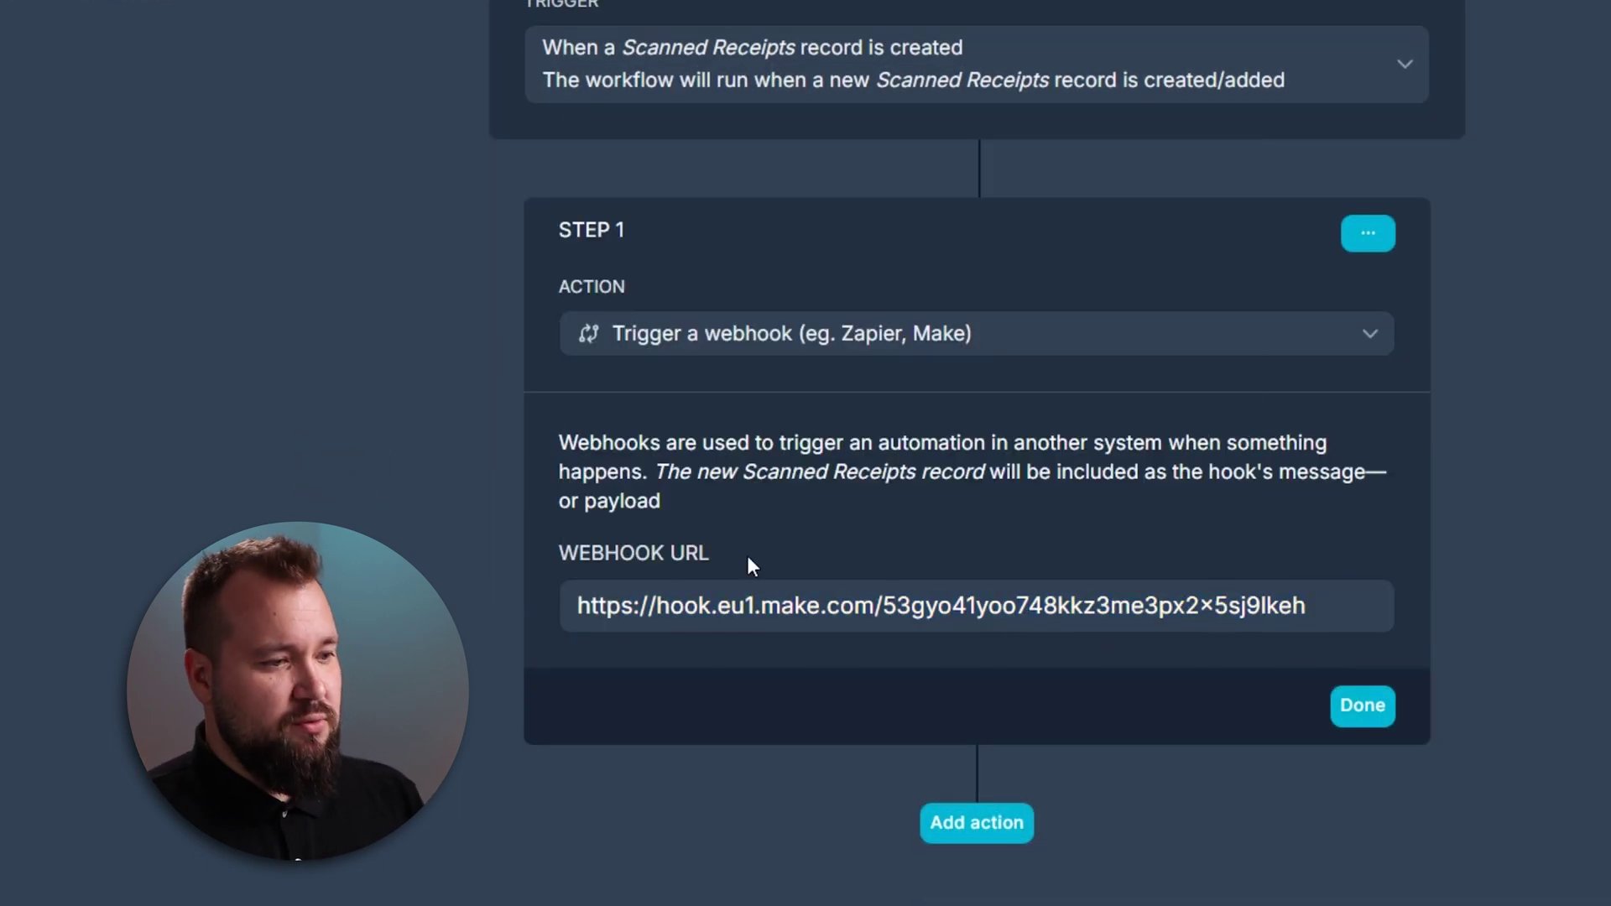
click(896, 605)
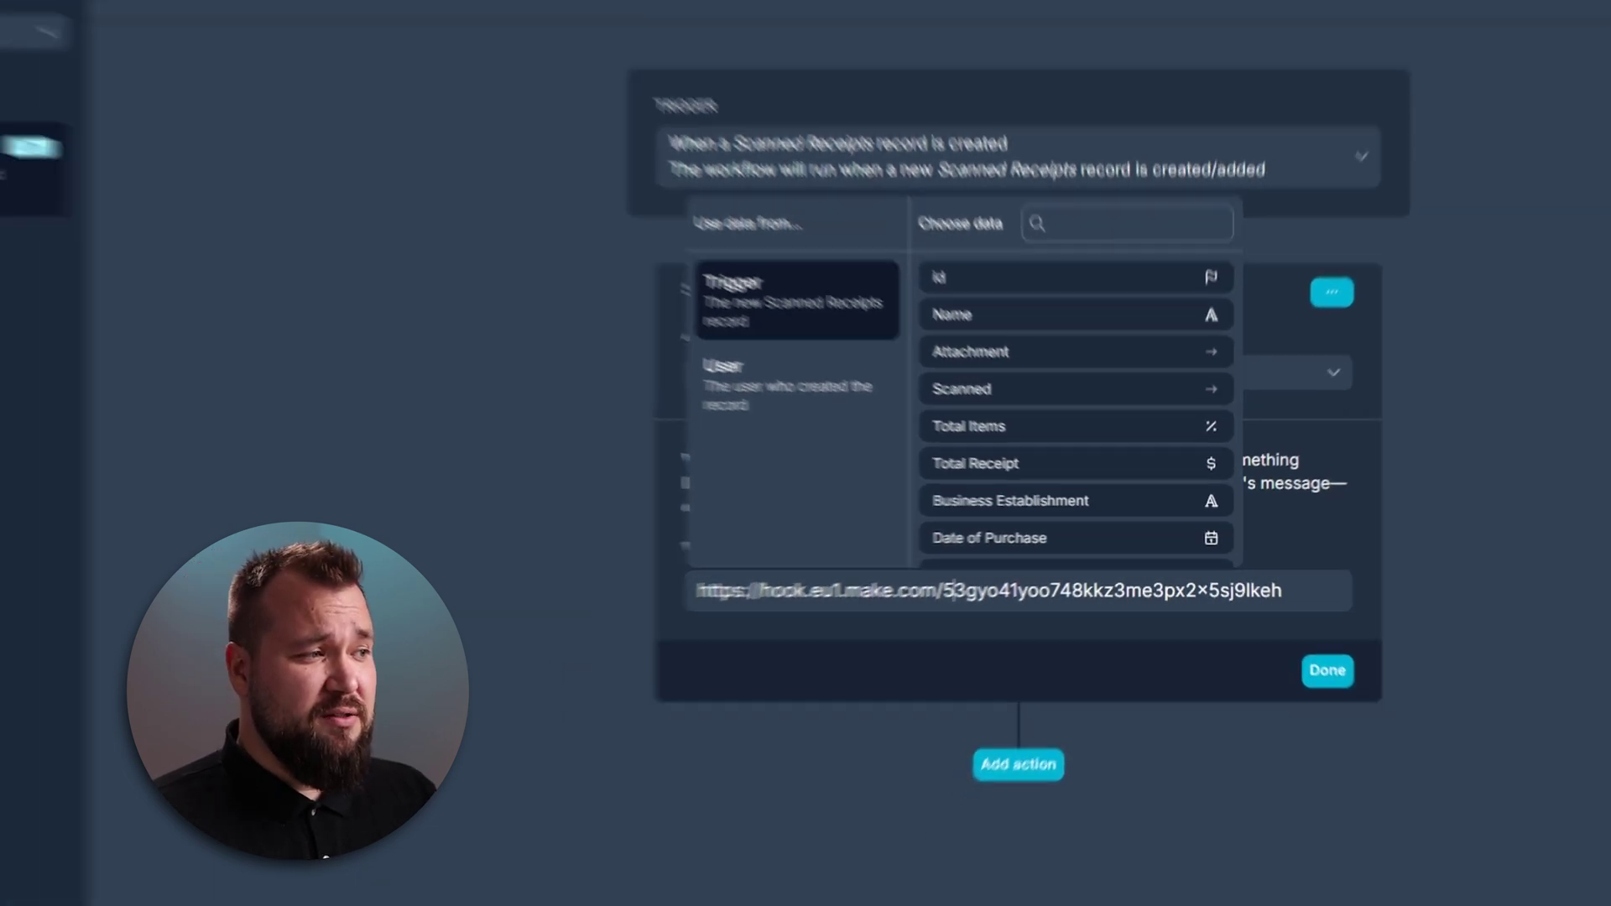
click(306, 212)
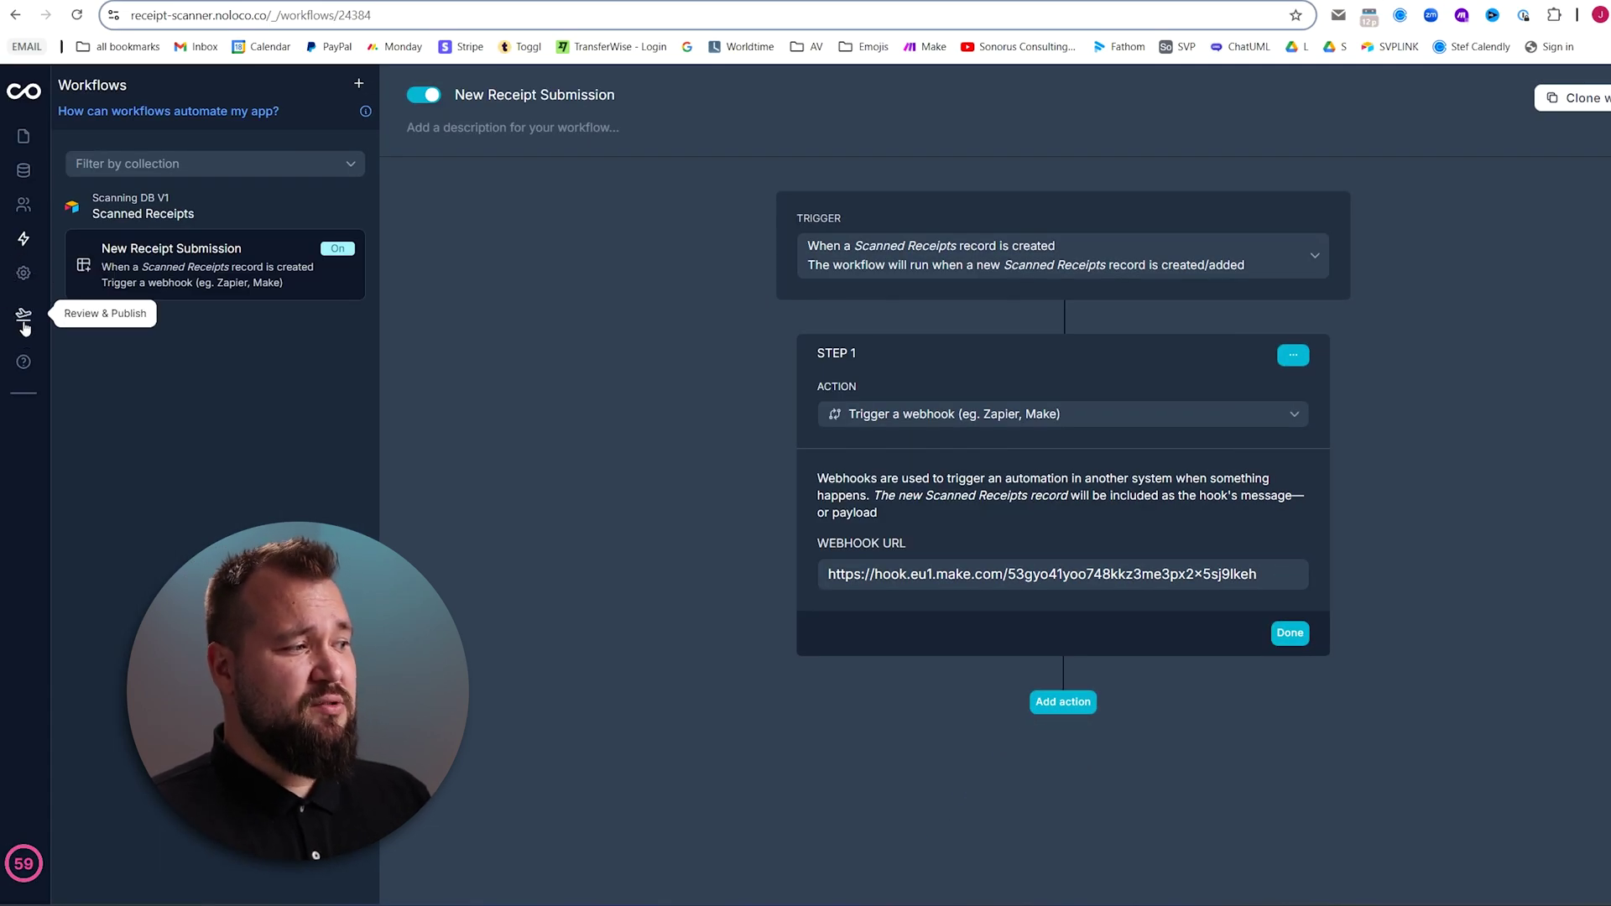
Glance at the review and publish panel, then return to the Make scenario.
click(23, 318)
click(645, 287)
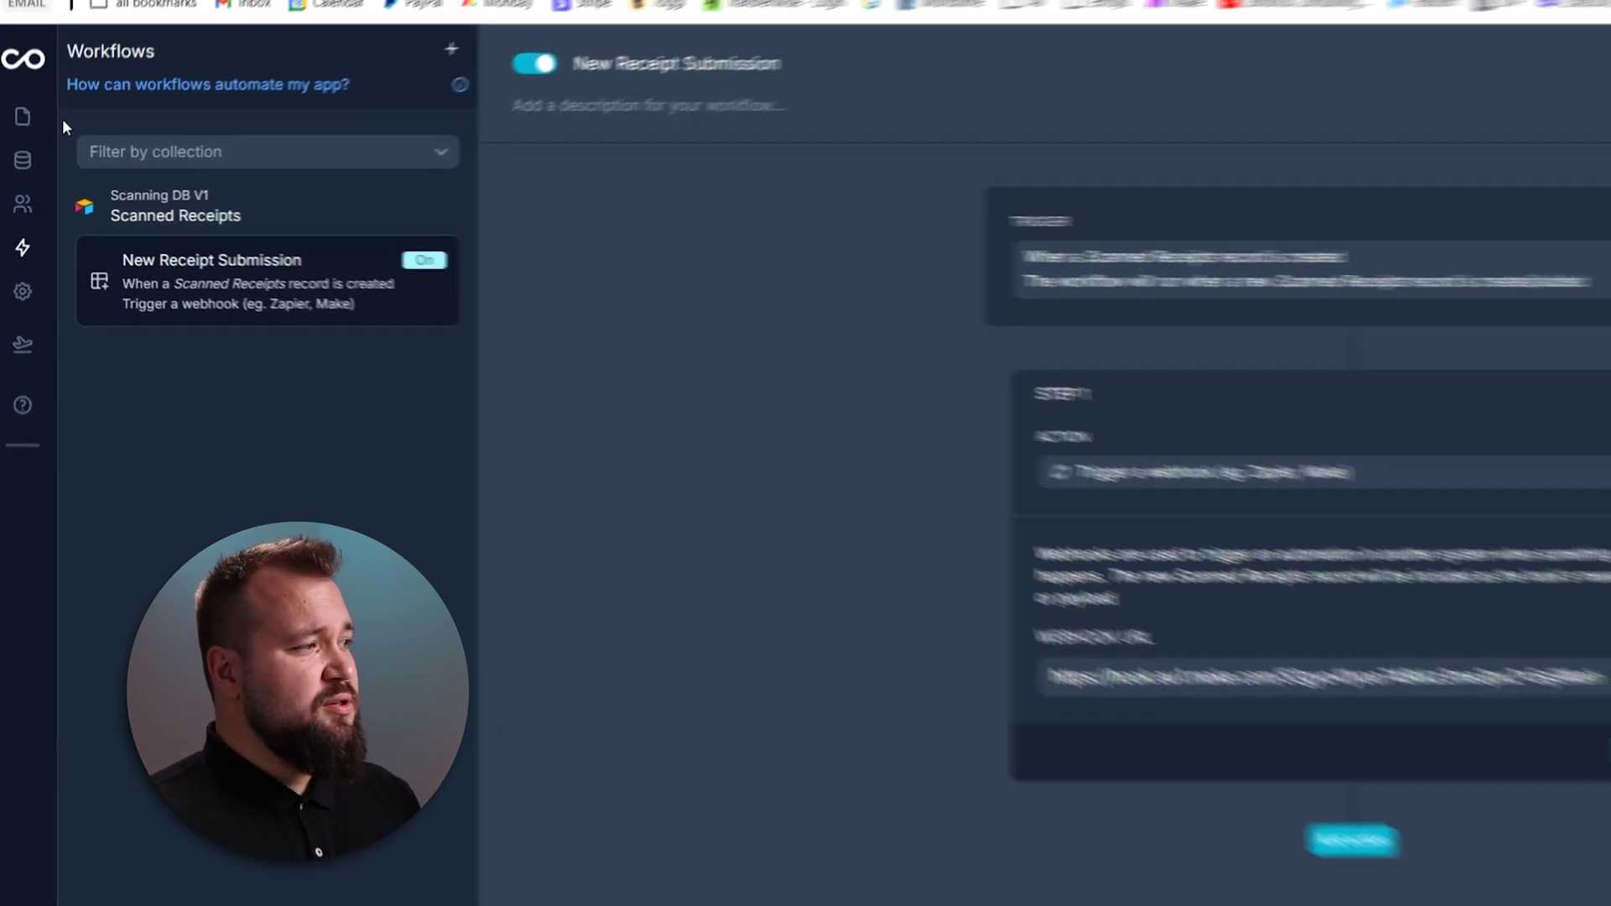
click(23, 116)
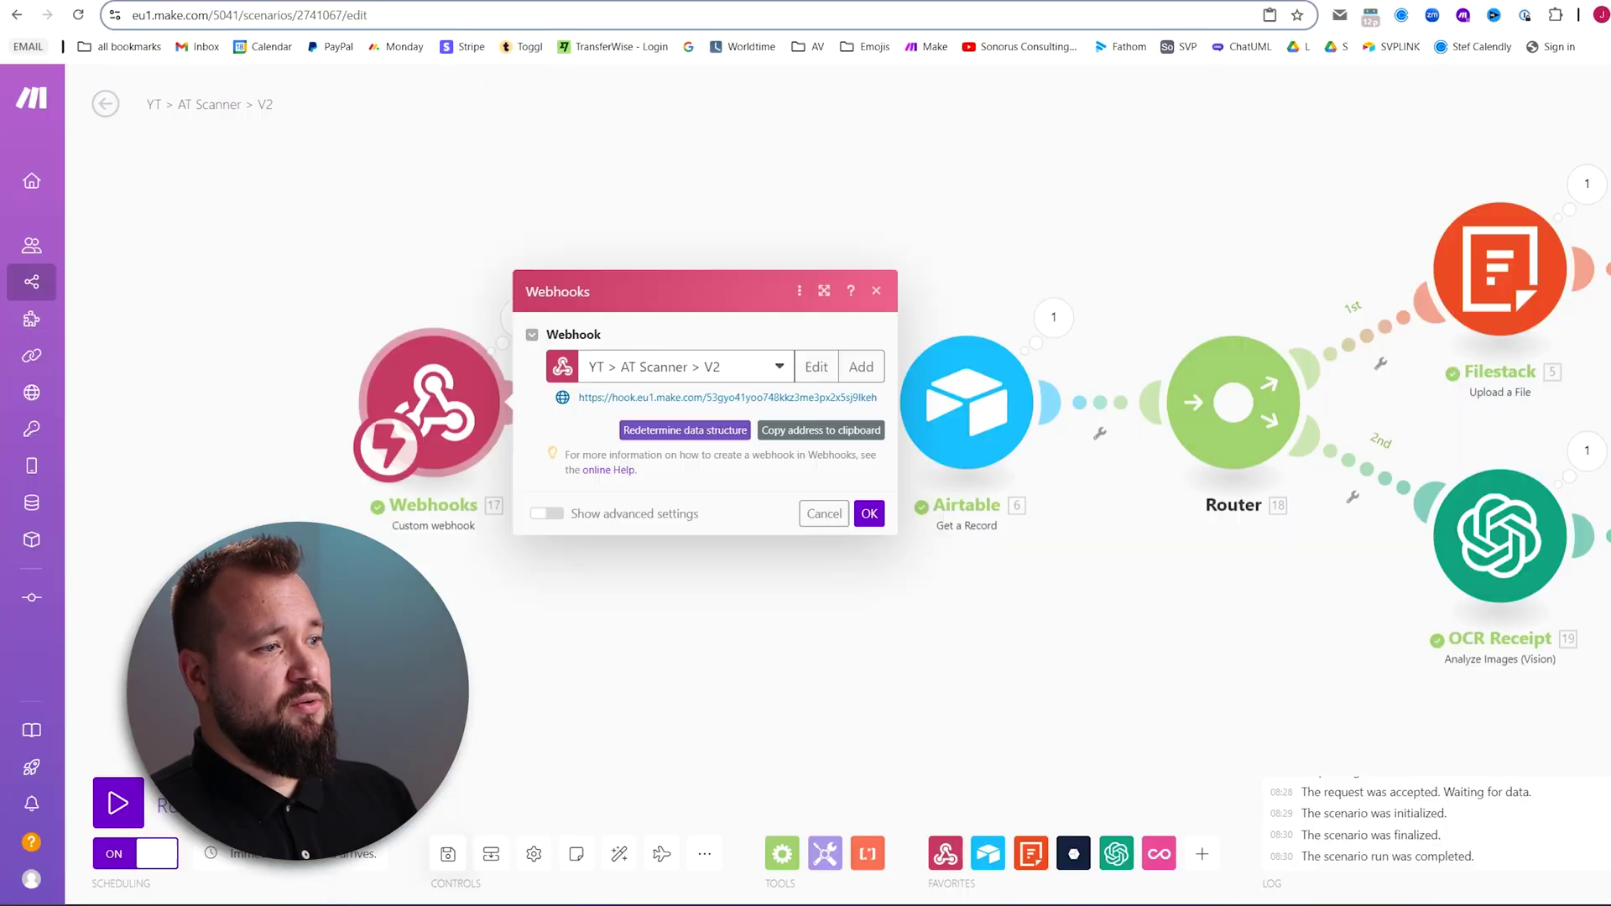
Close the Webhooks settings and view the record data the webhook received.
click(396, 192)
click(521, 316)
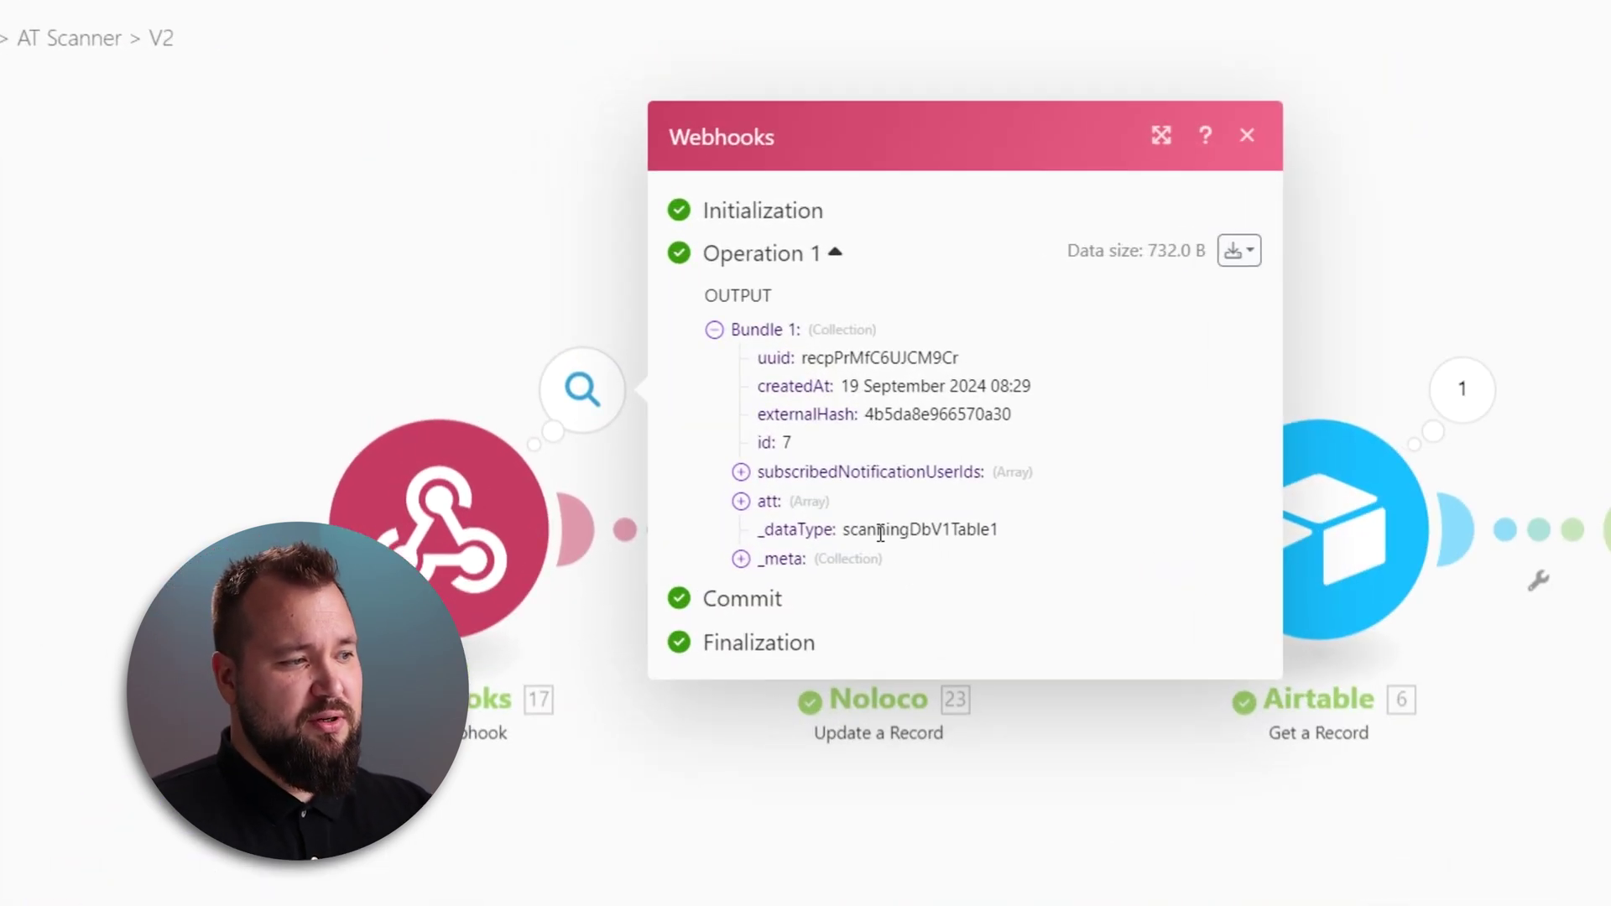
click(406, 173)
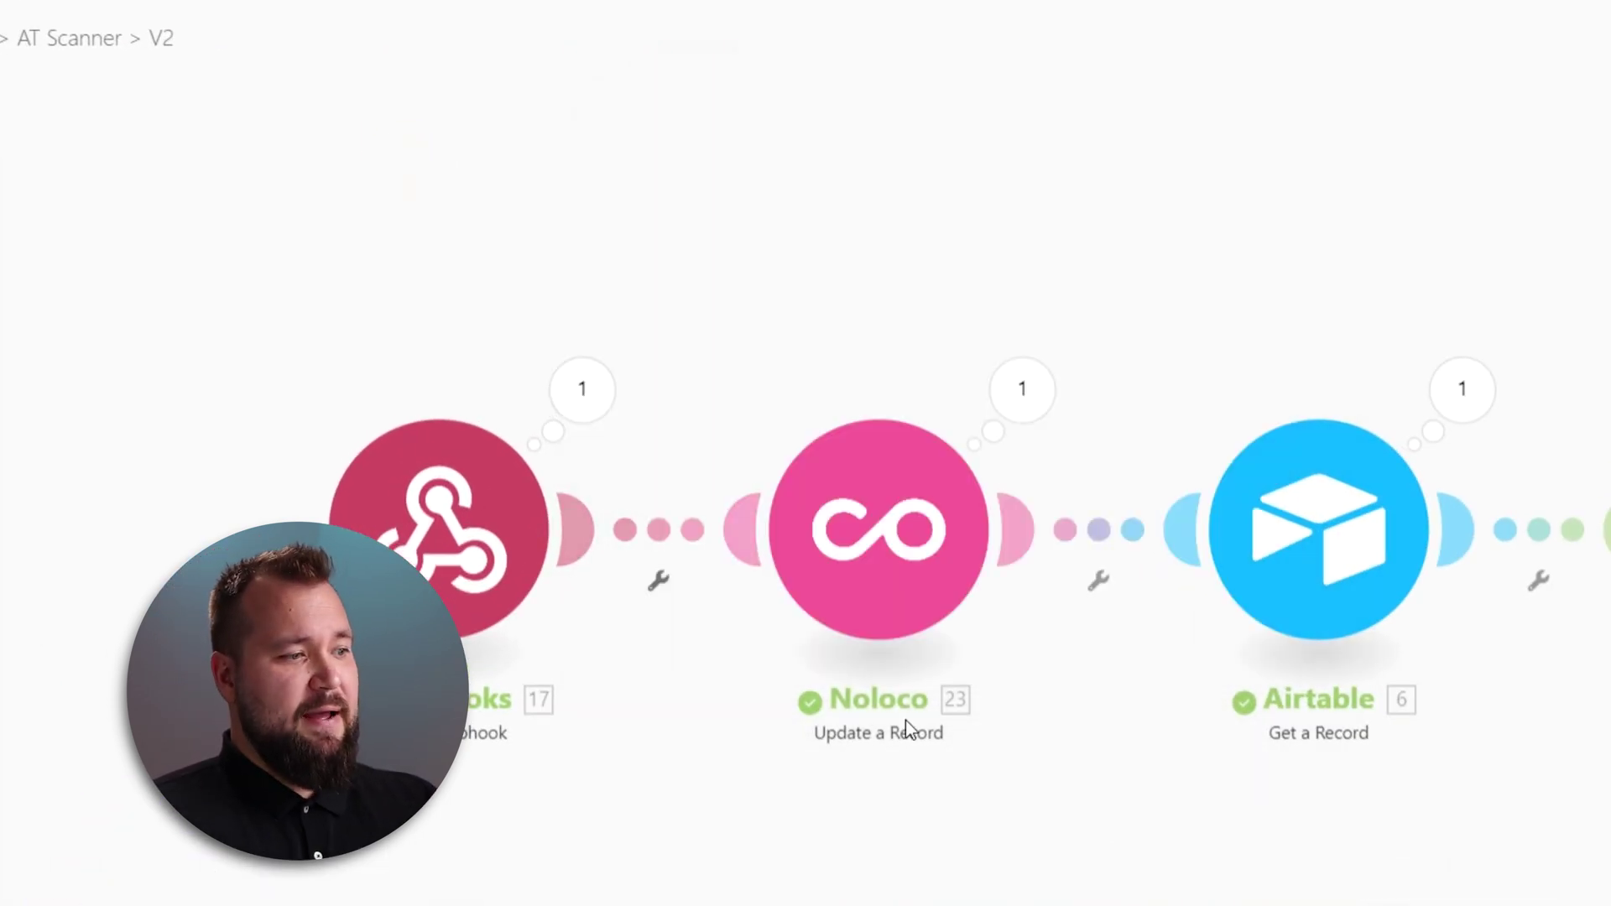
Open the Noloco Update a Record module and check its mapped Name value.
drag(879, 718, 618, 643)
click(569, 486)
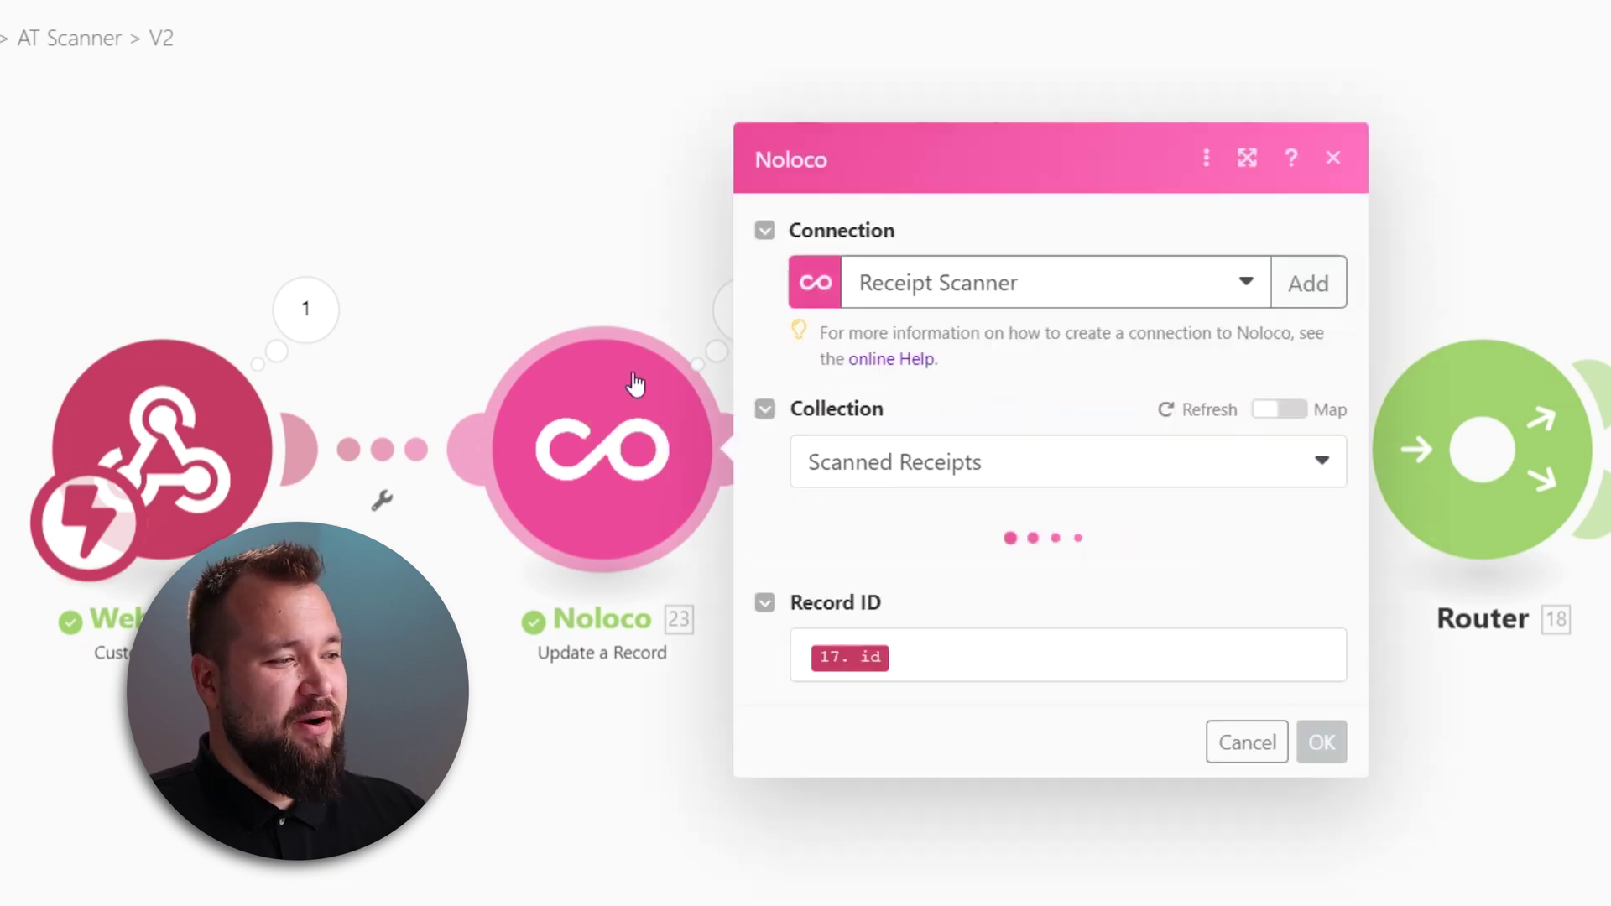
drag(1032, 459, 738, 461)
click(934, 430)
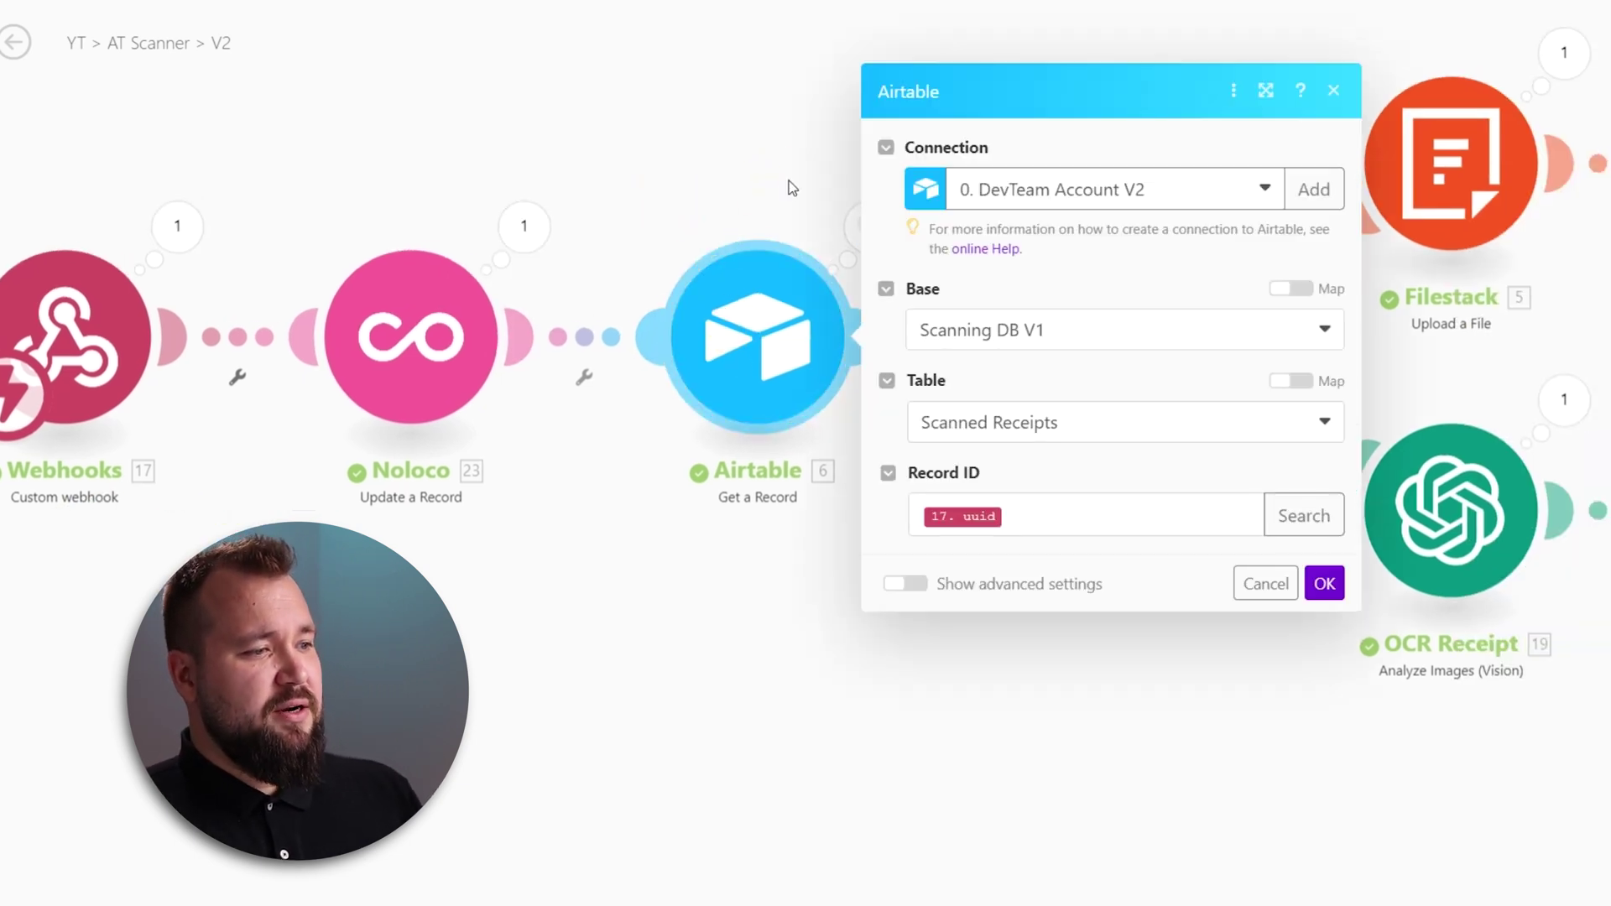
Close the Airtable Get a Record settings and view that step's output data.
drag(792, 188, 493, 108)
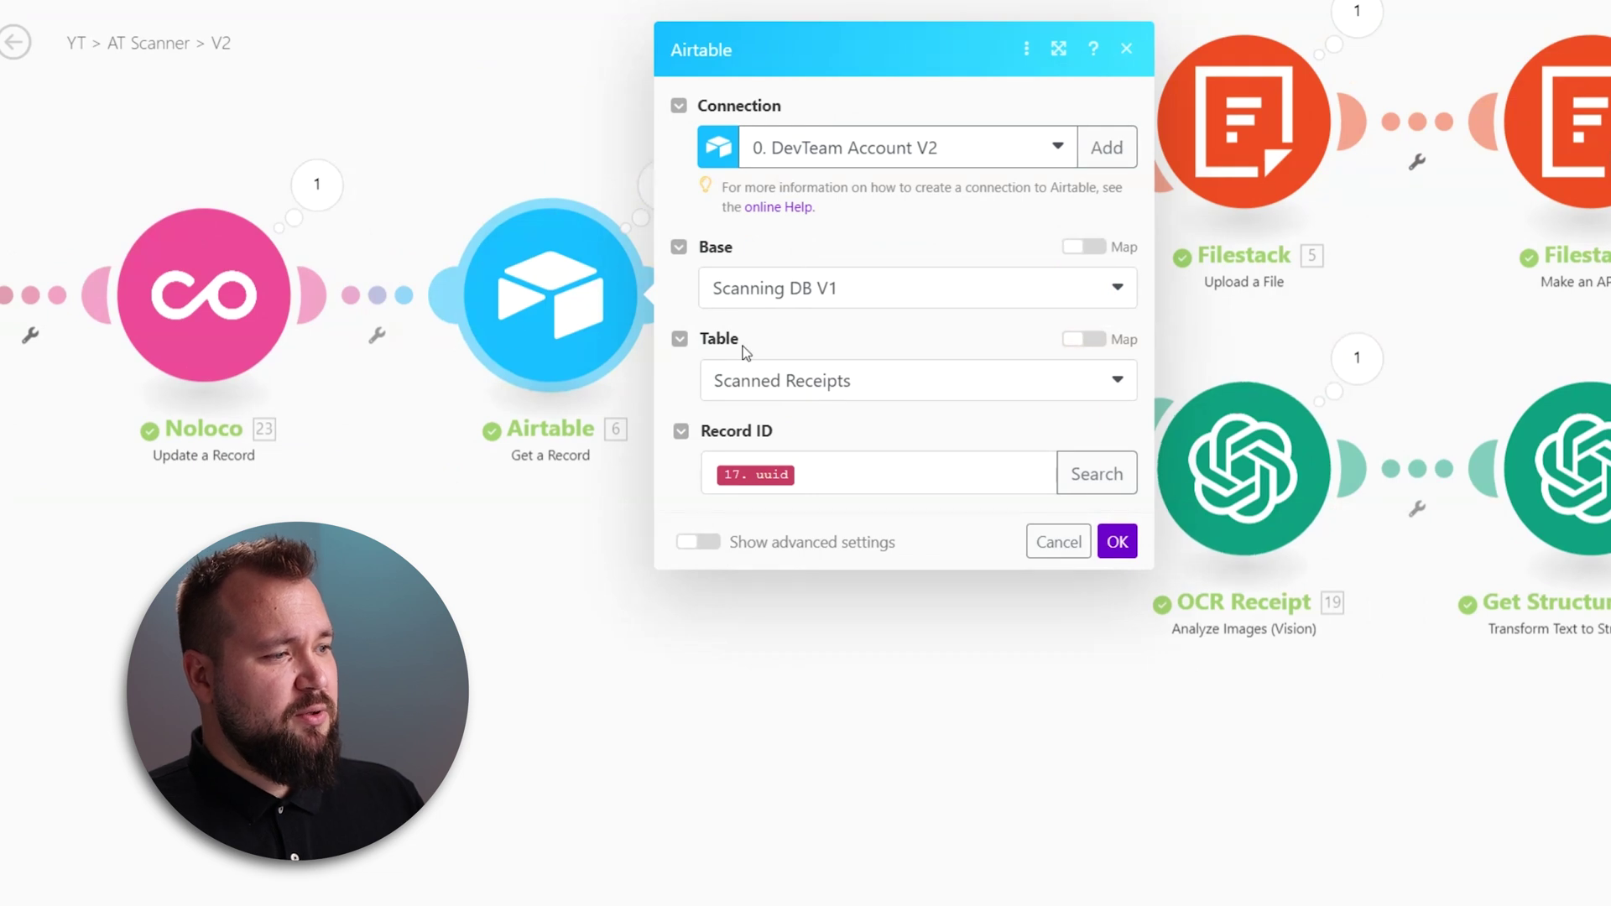
click(504, 107)
click(663, 184)
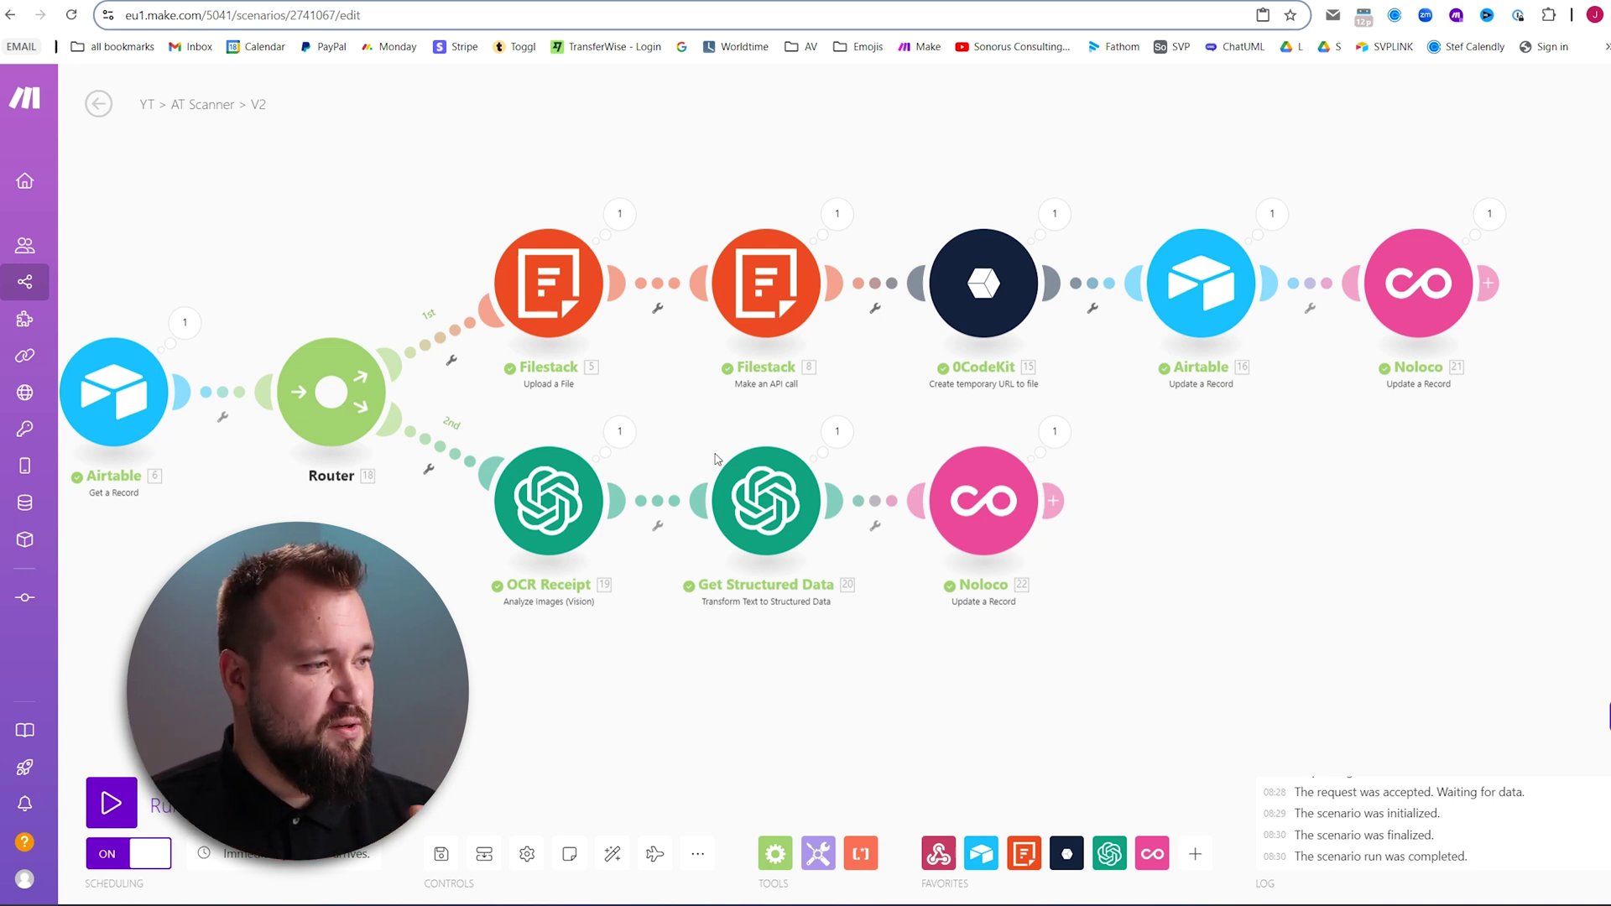
Check Filestack 5 maps the Airtable attachment's URL and file name, then open Filestack 8.
click(569, 269)
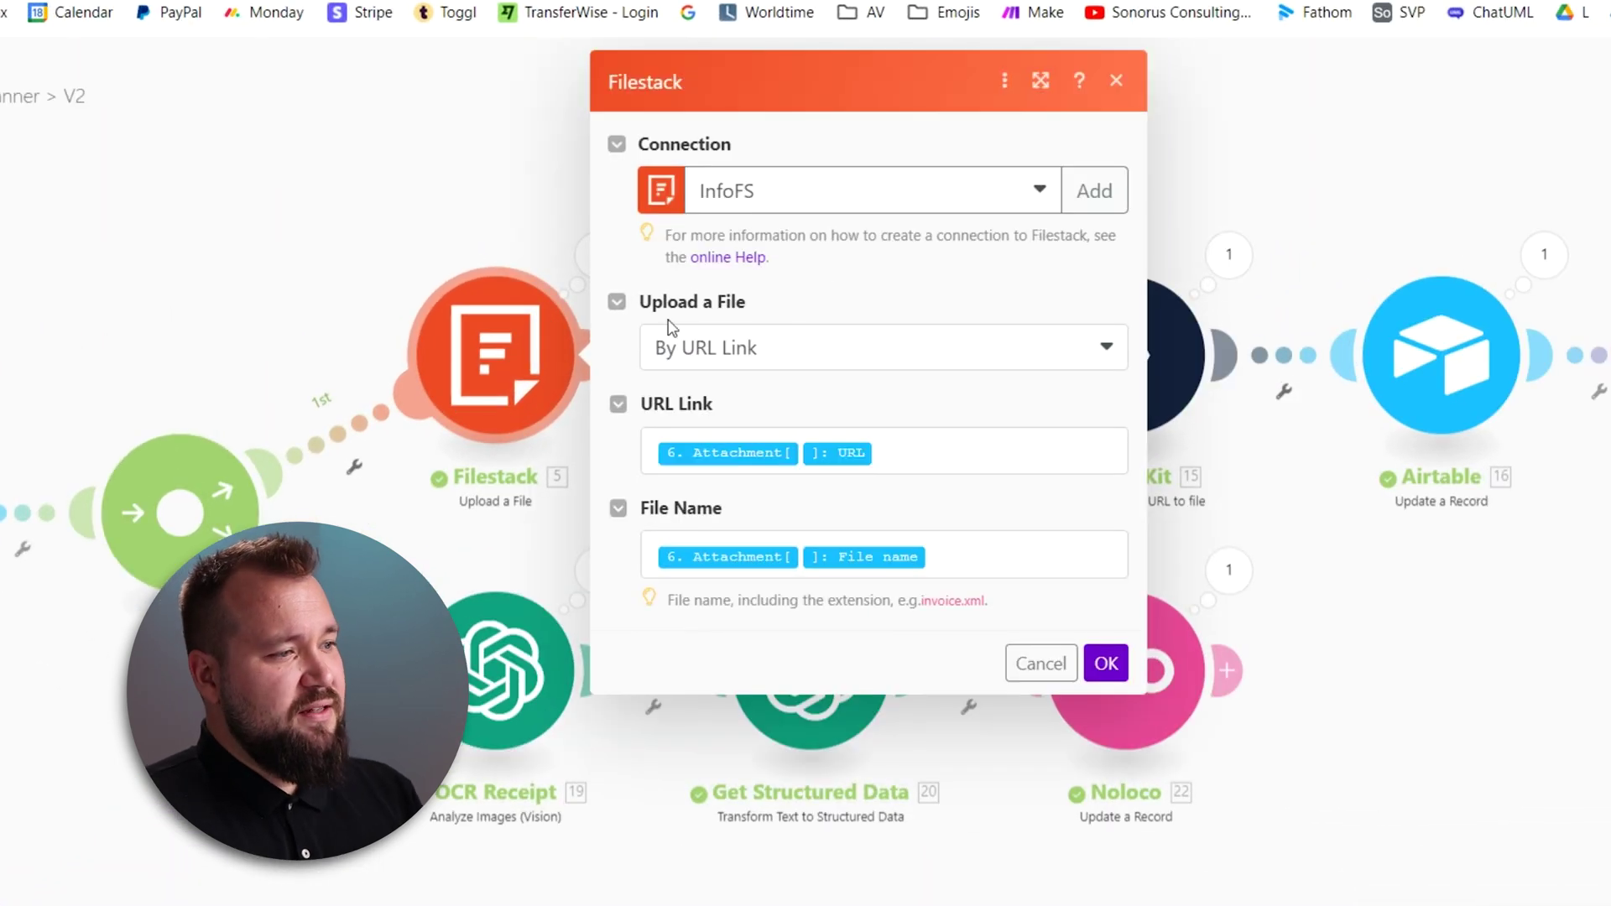
scroll(468, 503, up, 2)
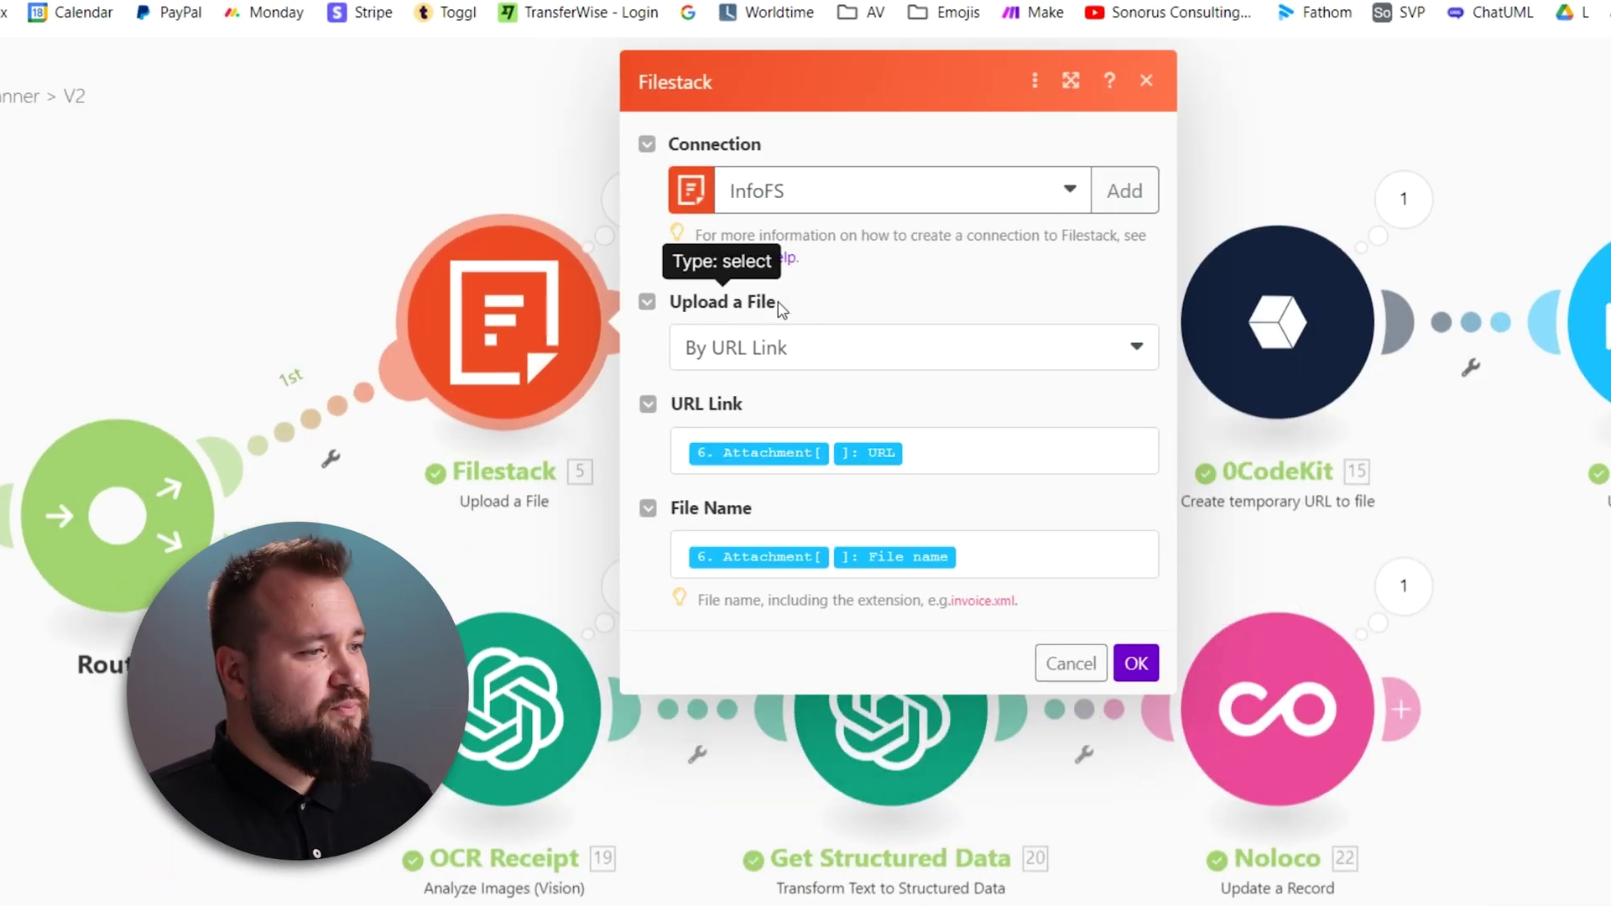
click(981, 453)
click(1011, 556)
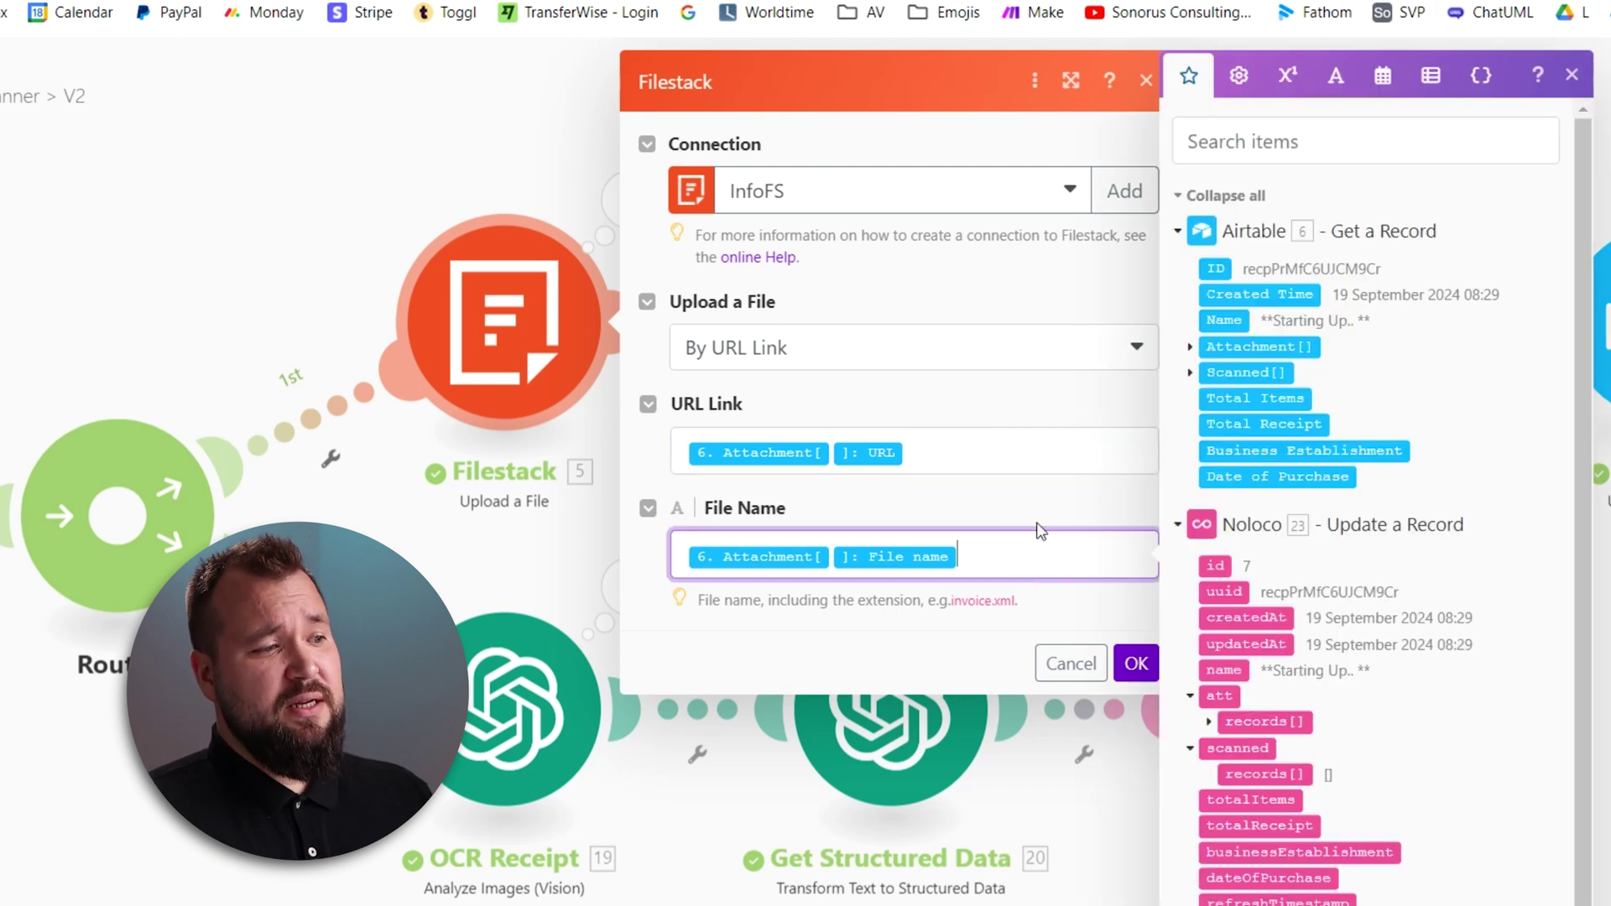
click(534, 542)
click(868, 336)
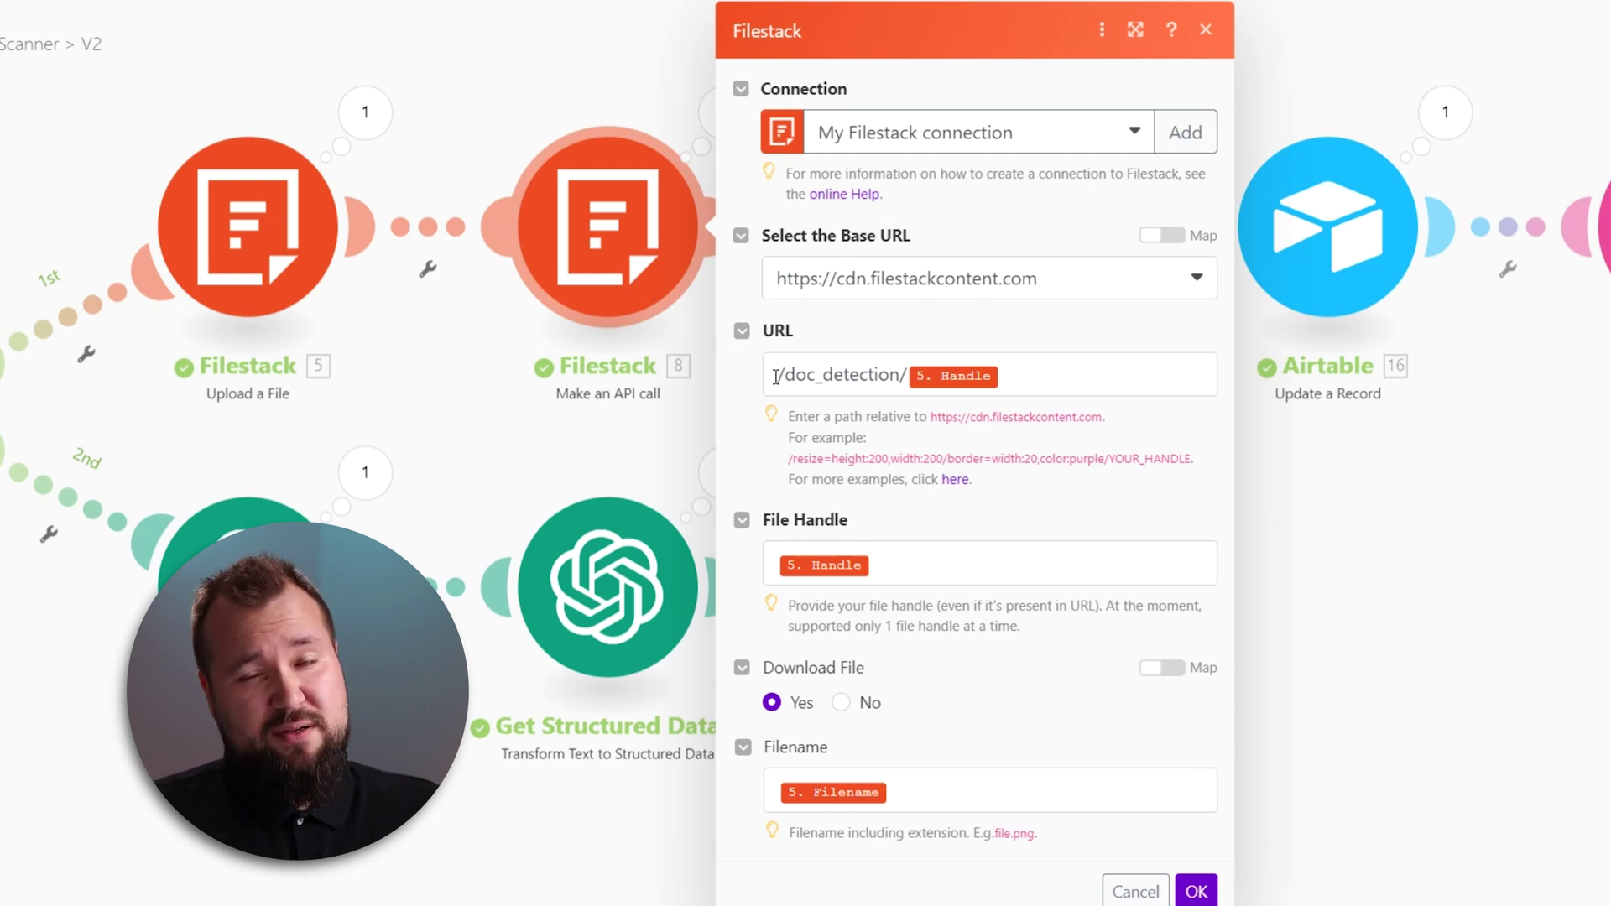
Verify the Filestack API call's /doc_detection/ URL and its File Handle and Filename mappings.
drag(776, 376, 1007, 370)
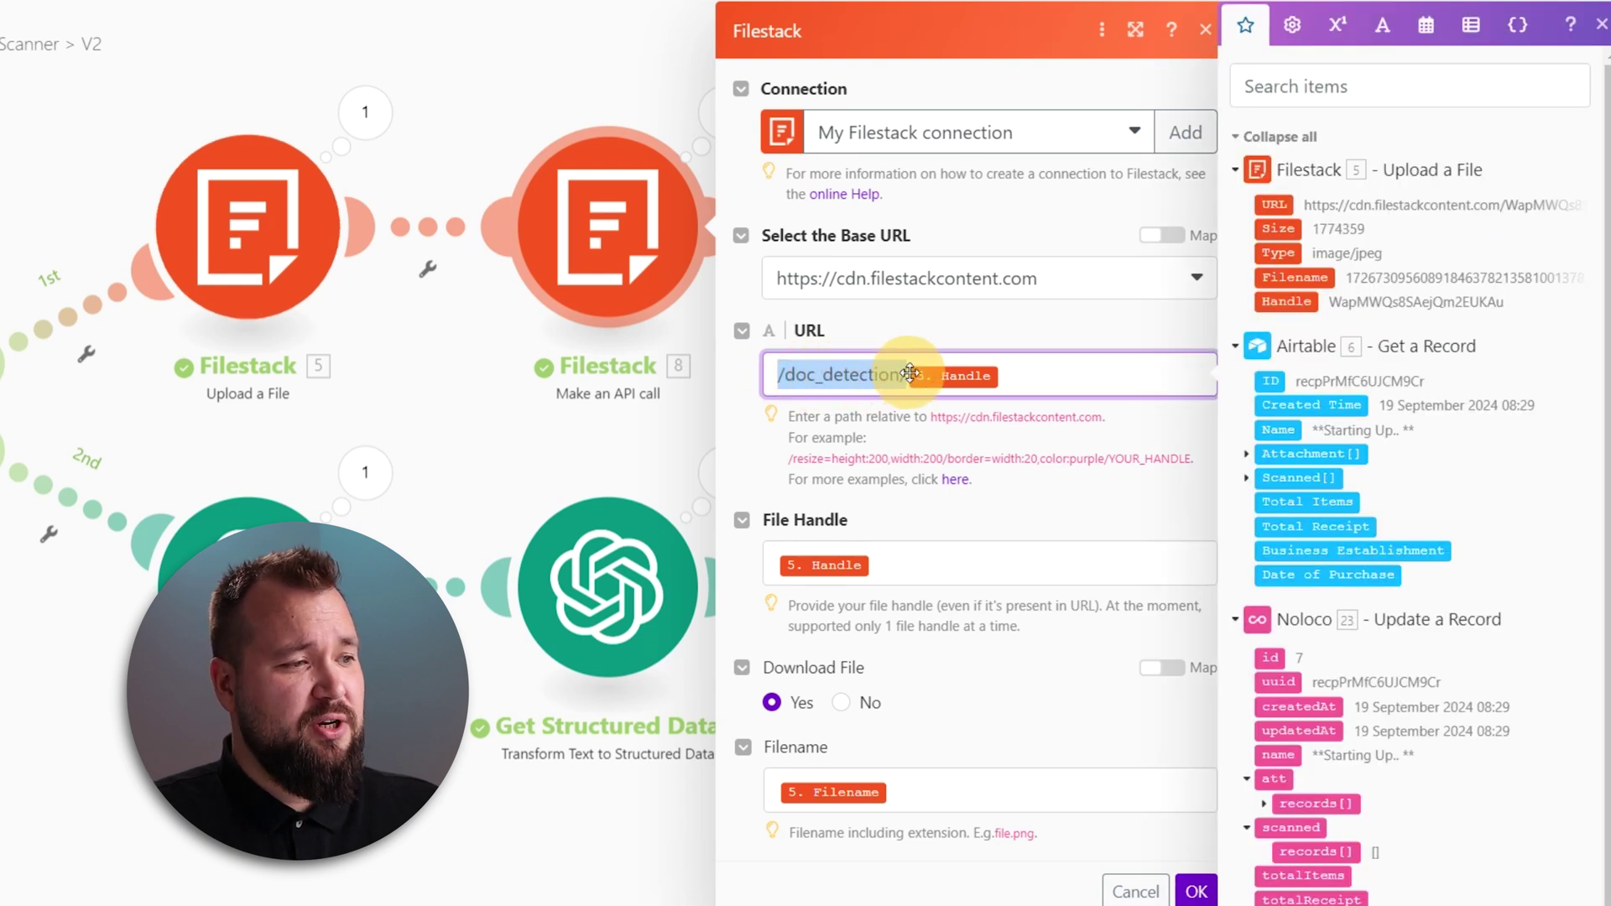
click(815, 333)
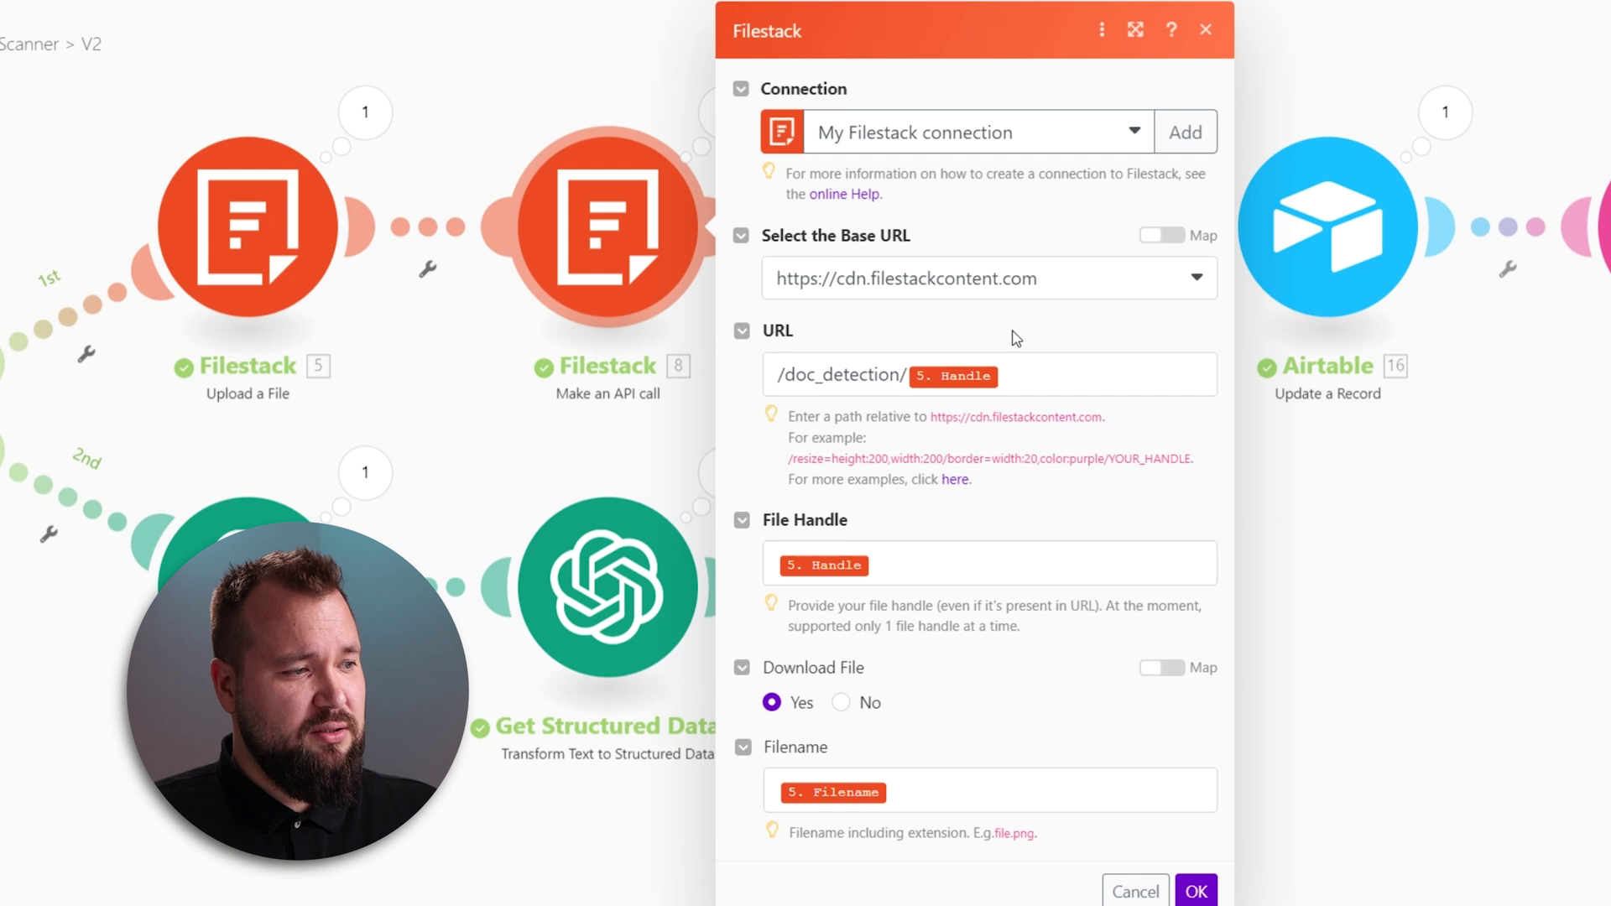
click(988, 554)
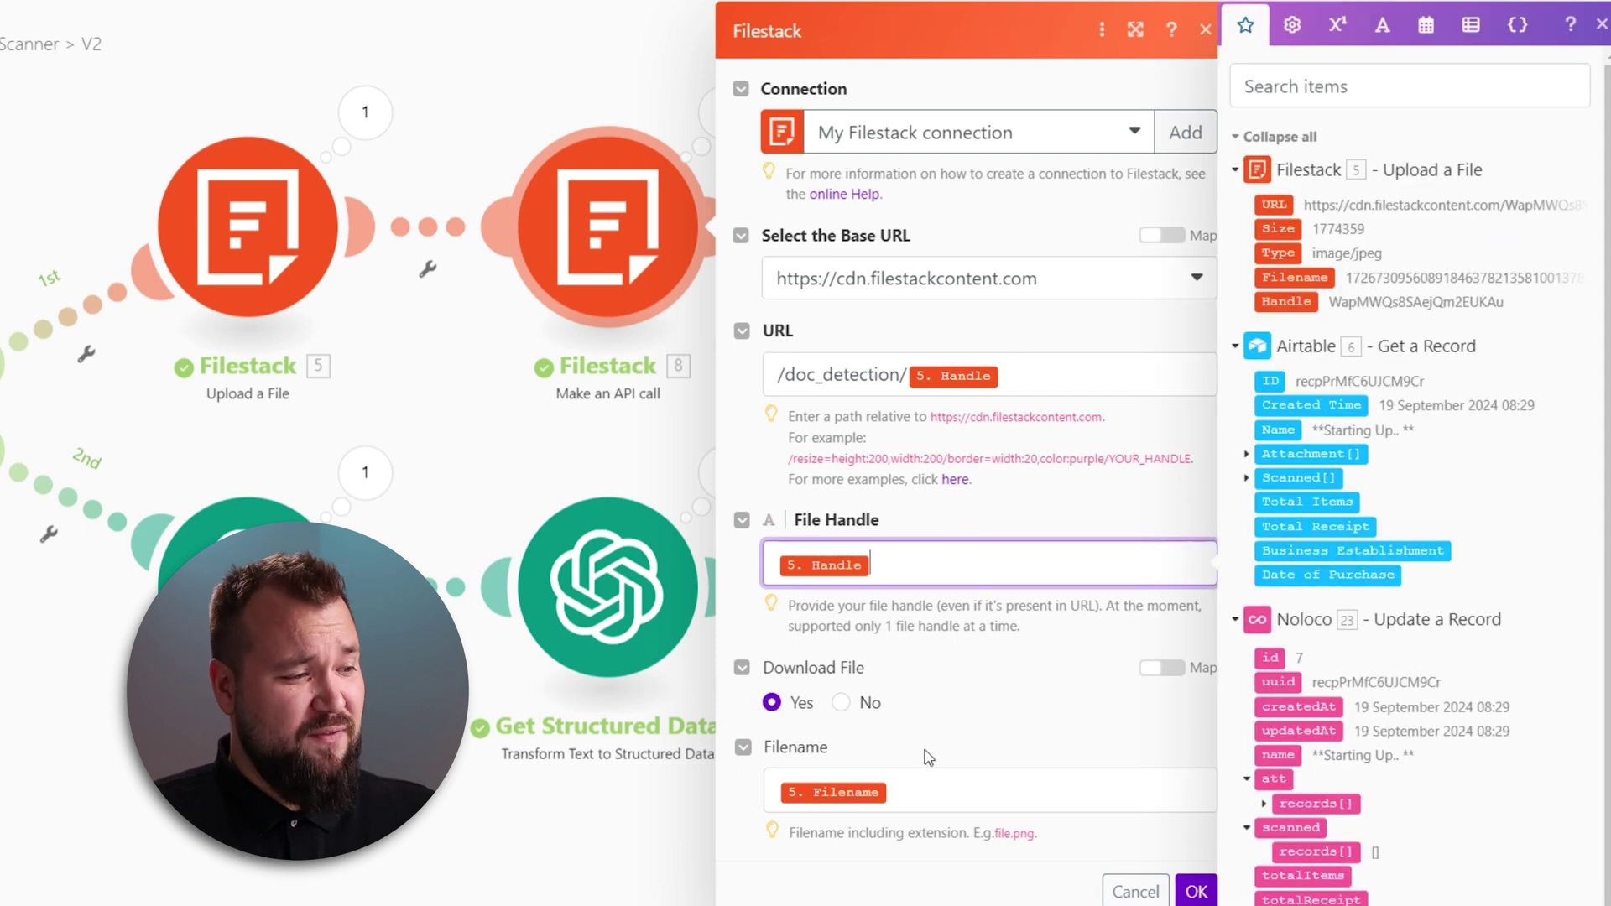
click(957, 791)
click(1051, 755)
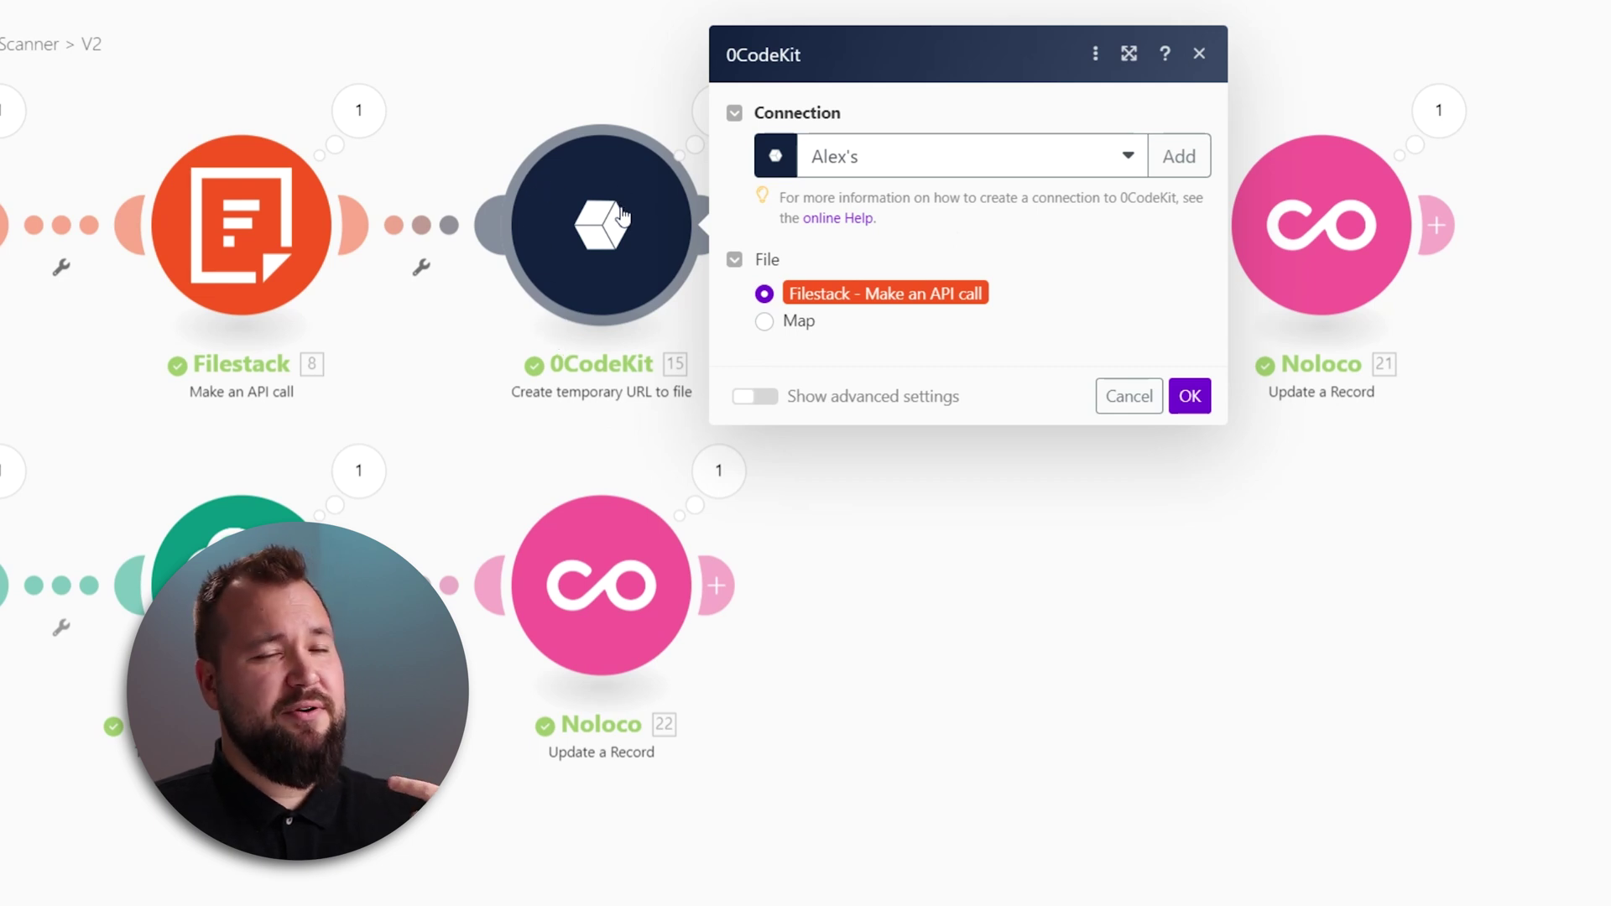
Inspect the Filestack API call's output and its returned image Data bytes.
click(359, 112)
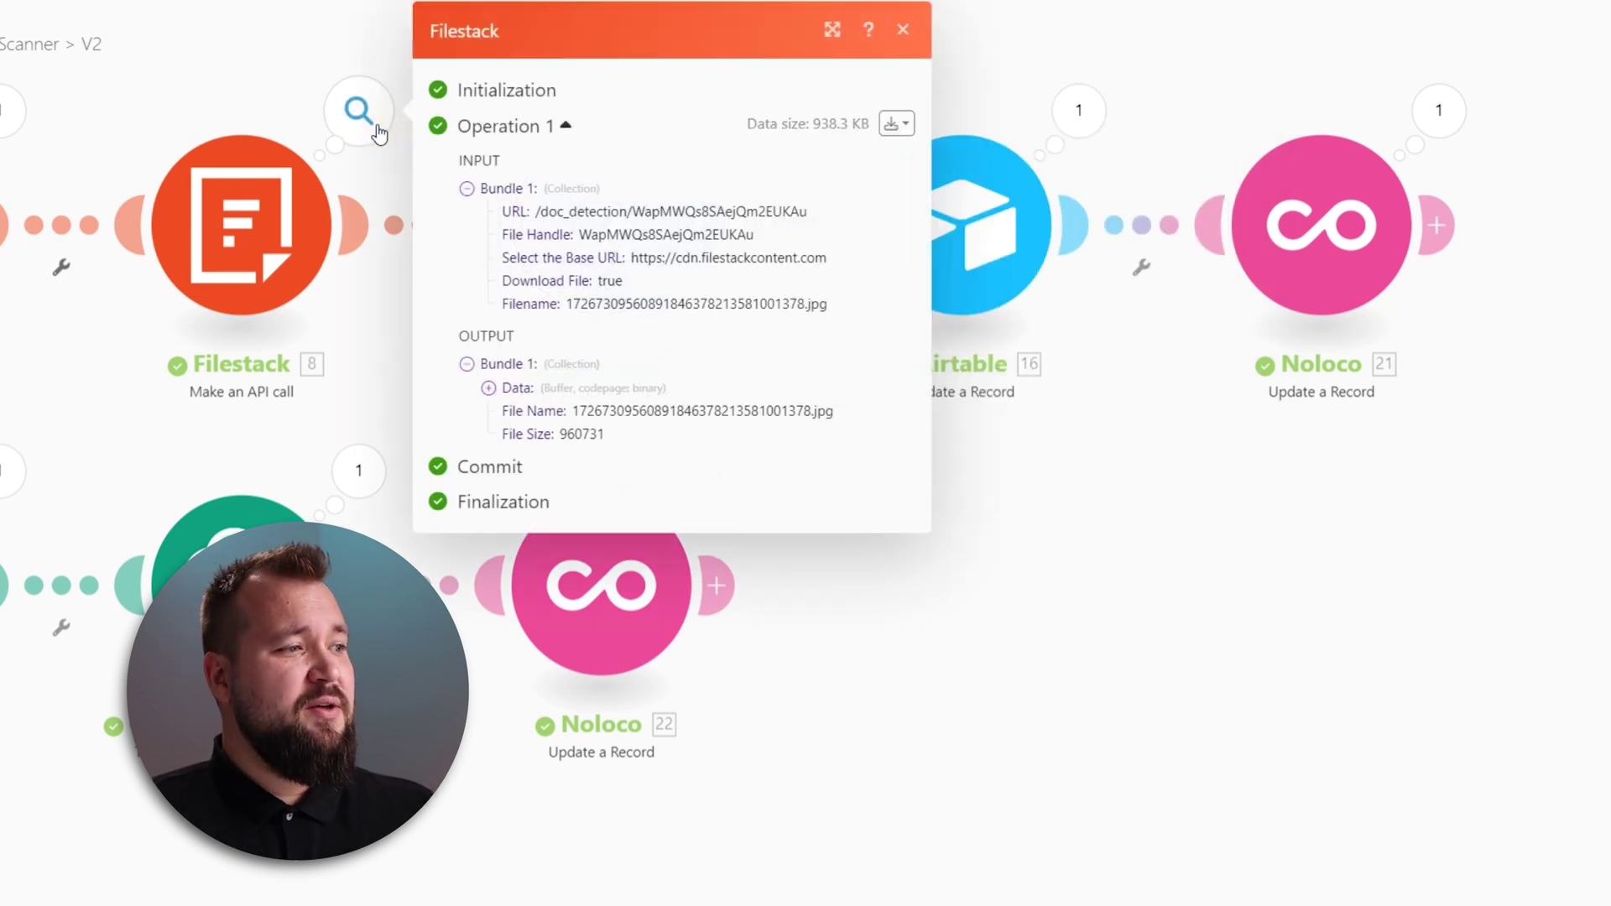
click(560, 389)
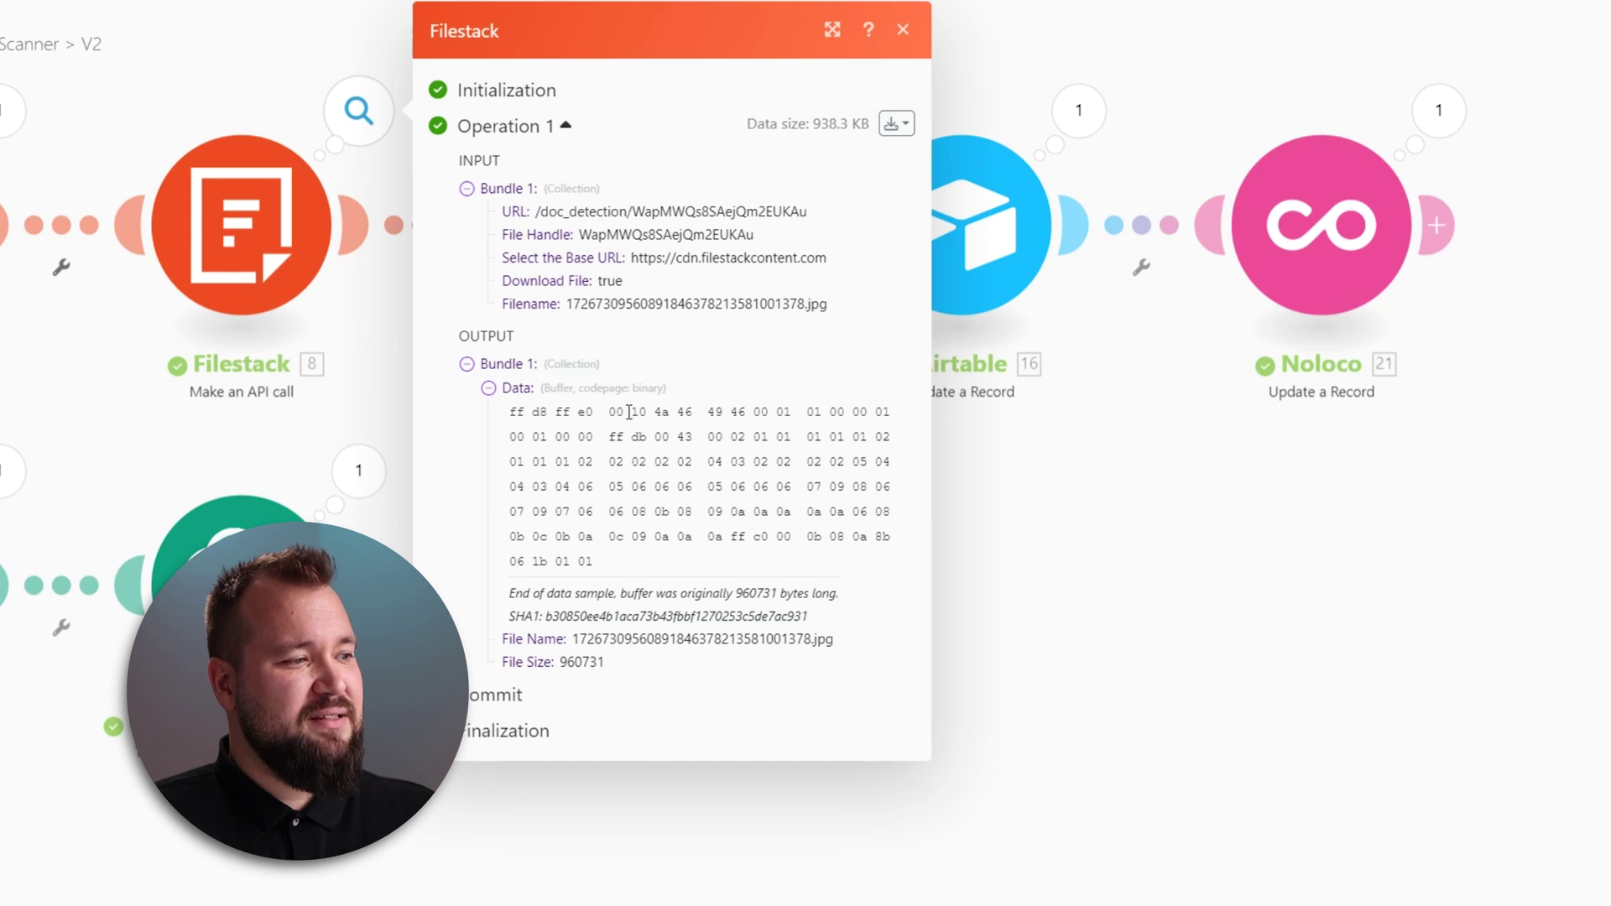
drag(508, 416, 651, 557)
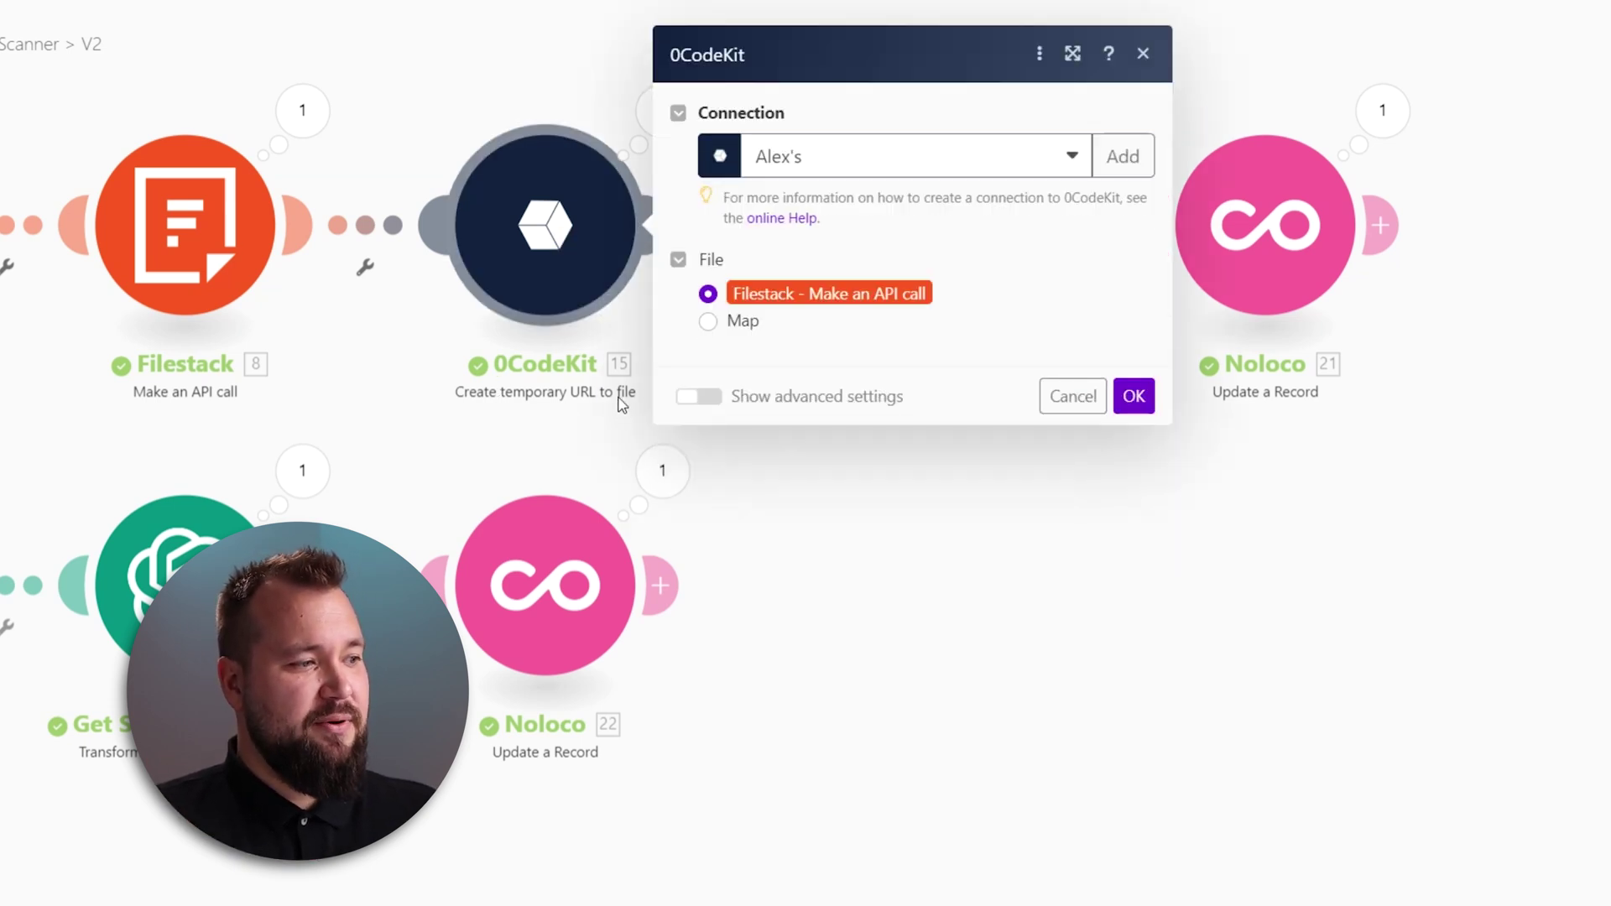
Check the 0CodeKit step's output for the generated Temporary File URL.
click(899, 534)
click(660, 112)
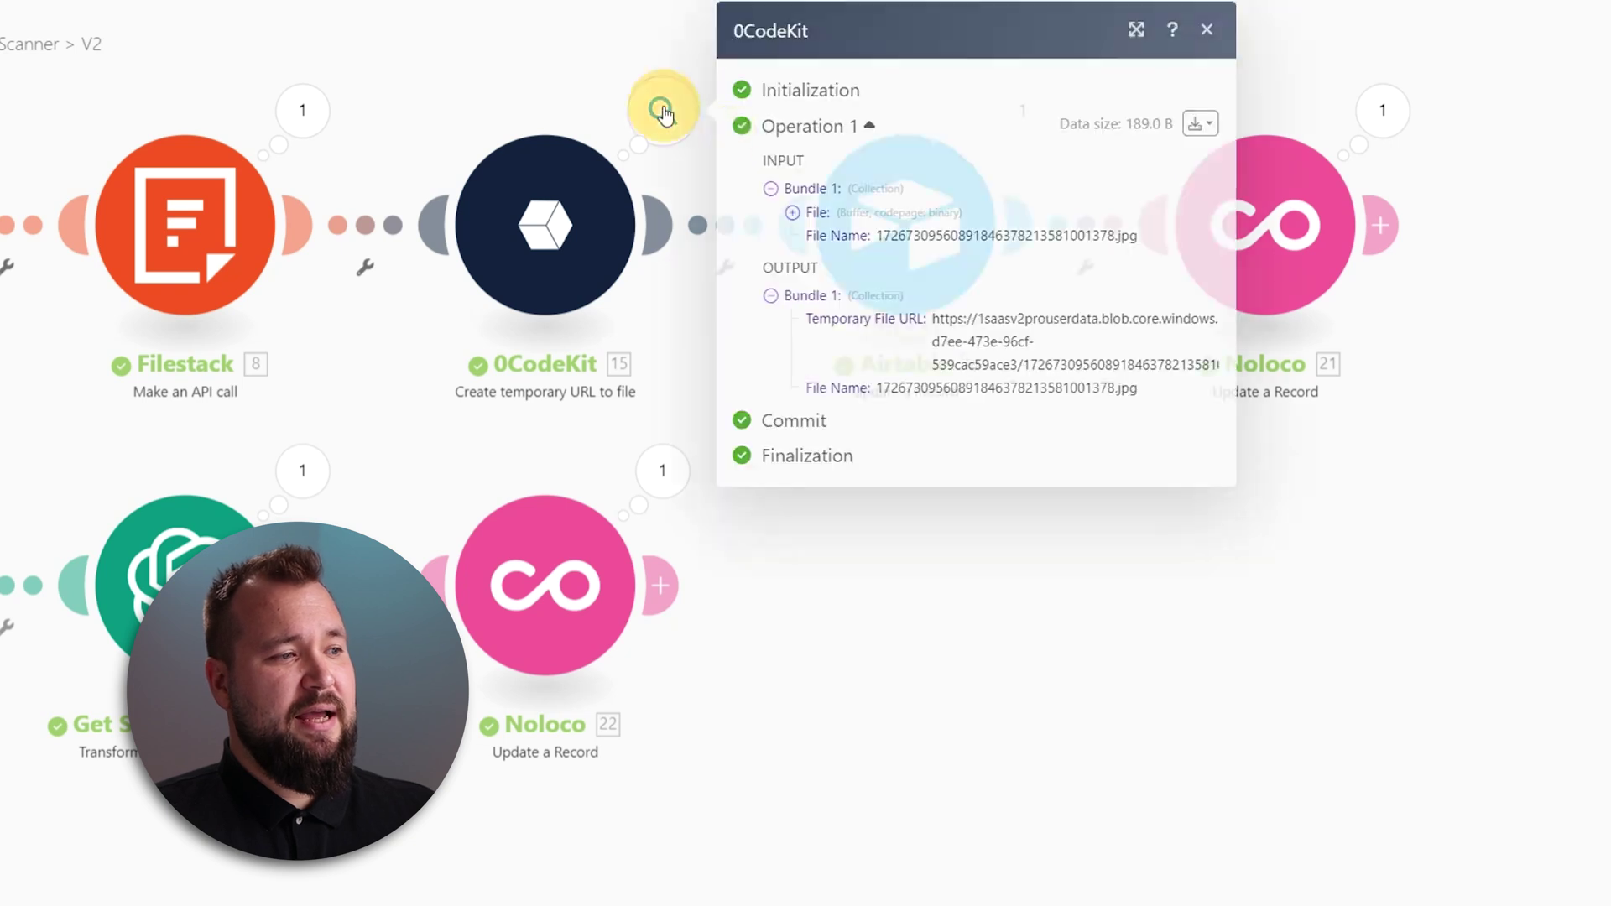
triple_click(1037, 322)
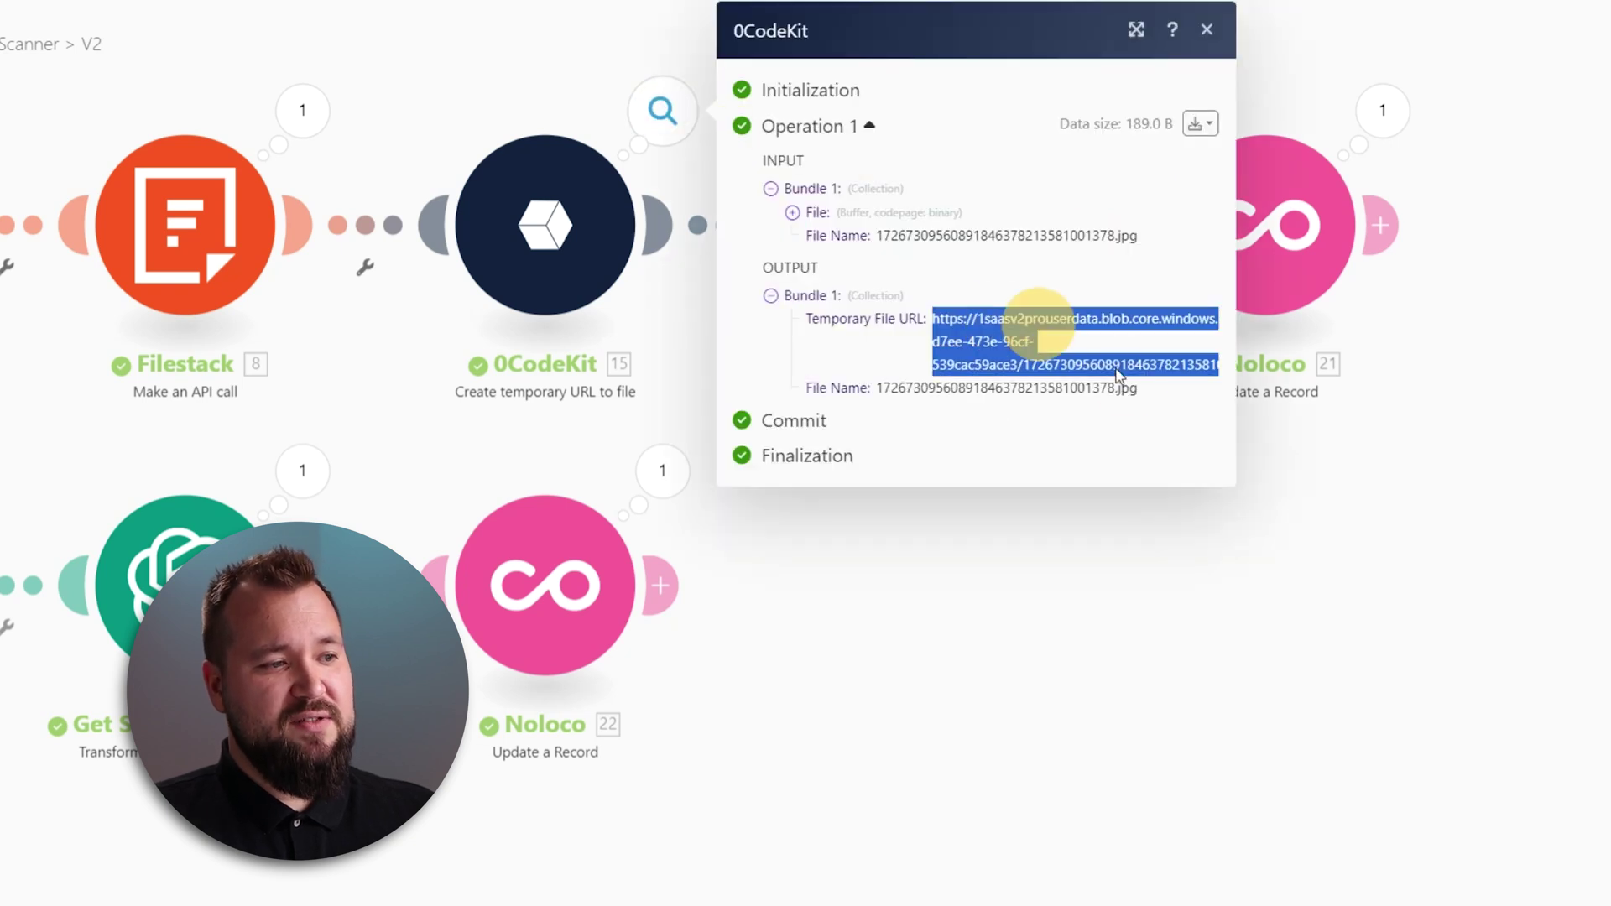
click(1359, 628)
Review the Airtable update's Record ID mapping and its File URL set to the temporary URL.
click(907, 246)
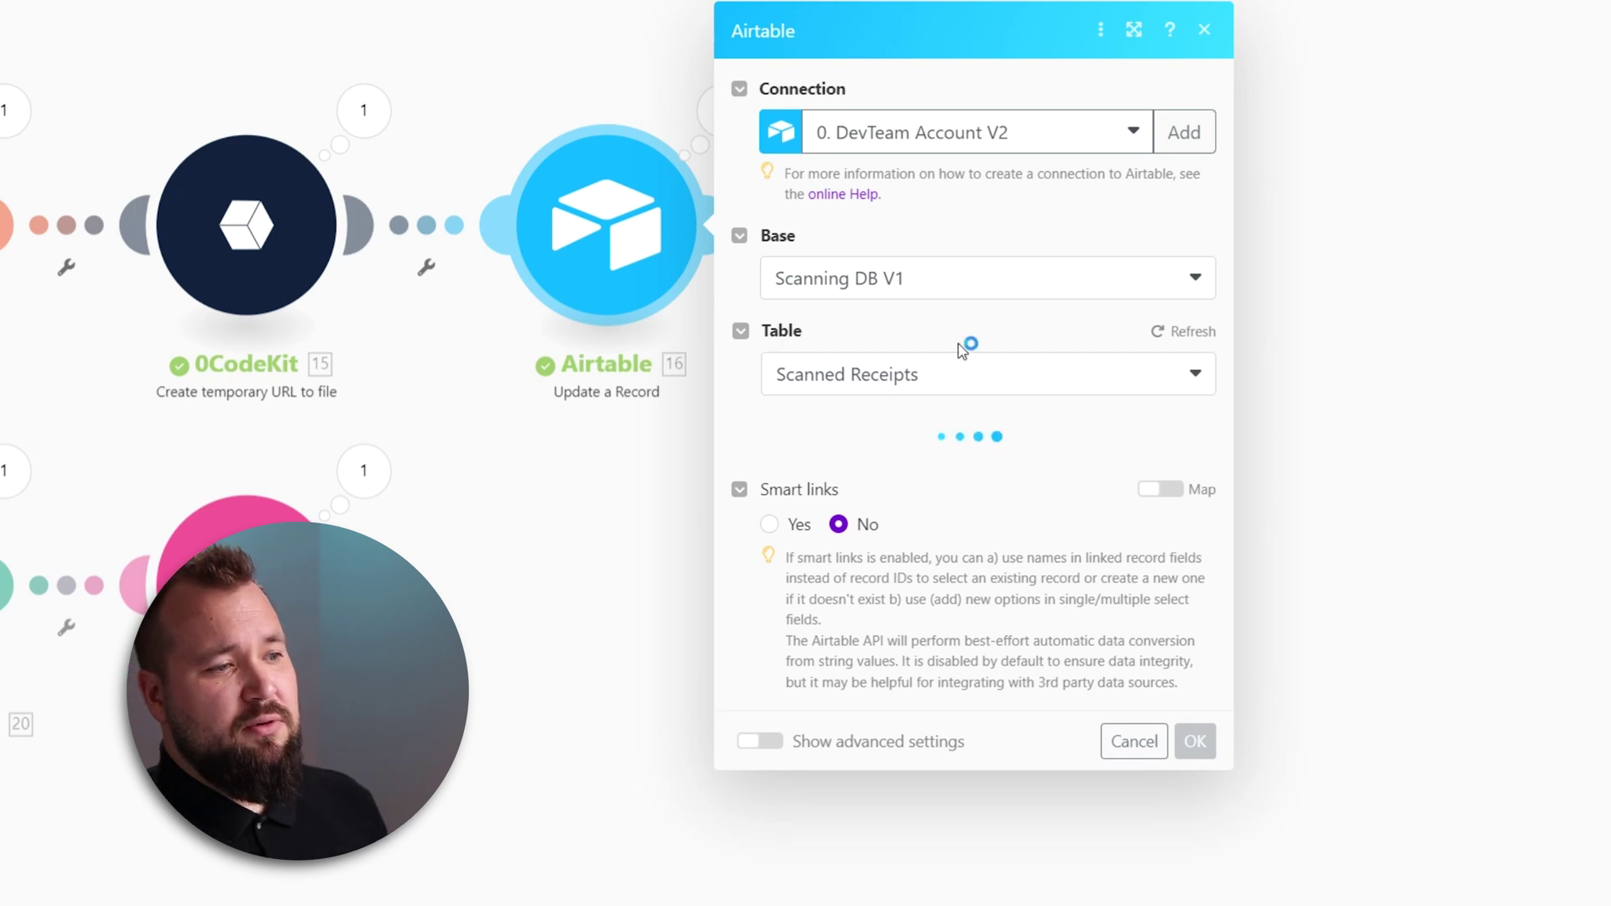
click(895, 475)
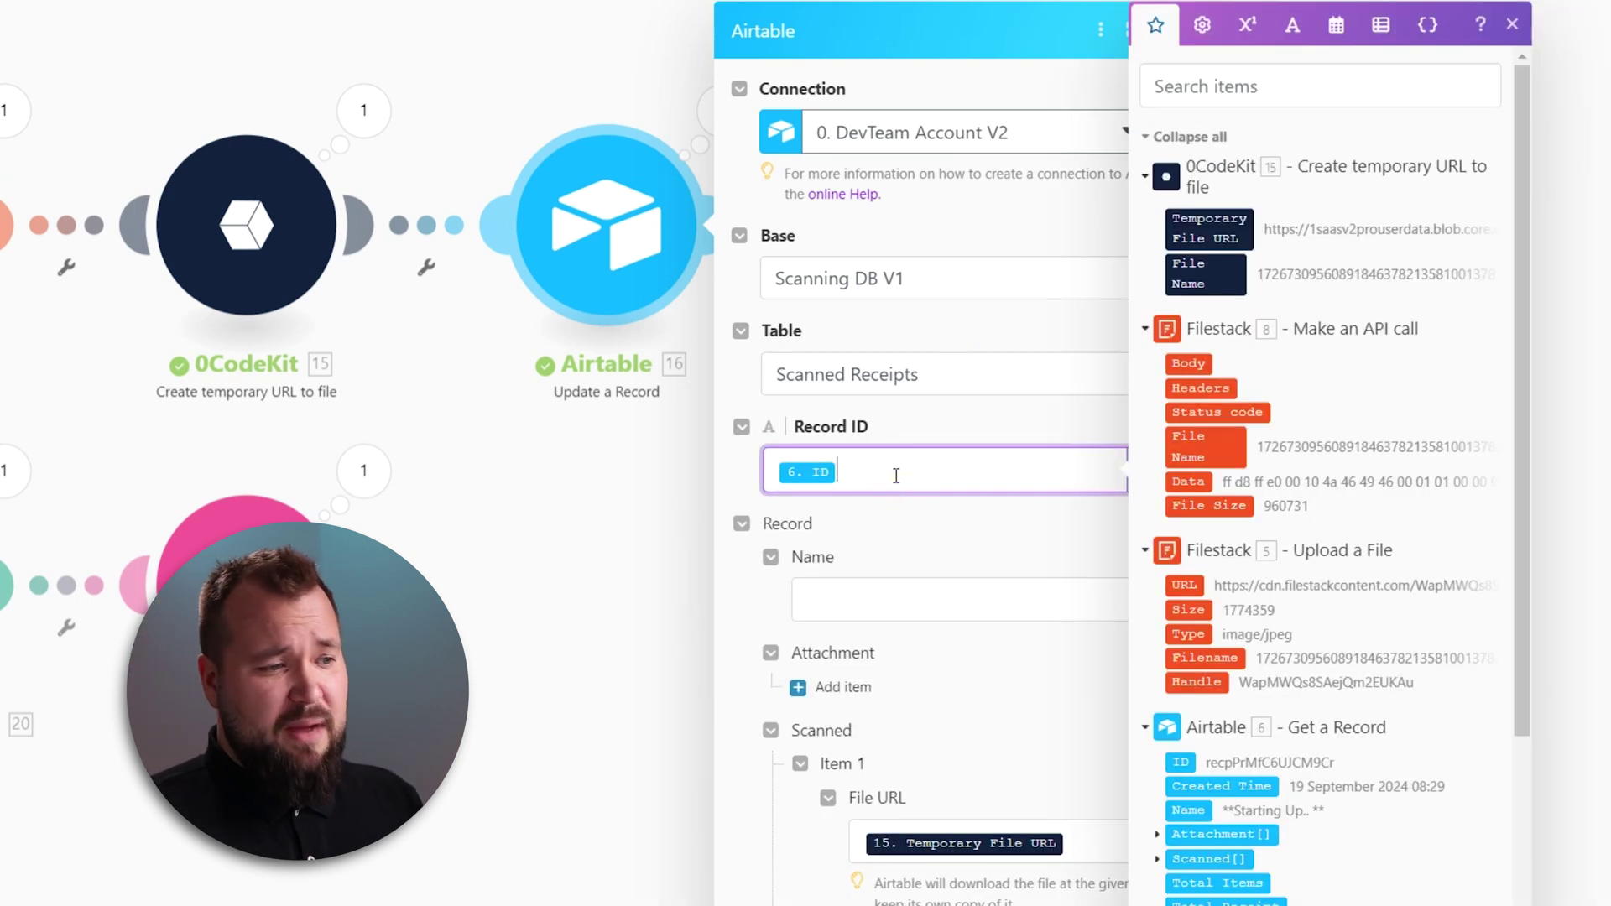
scroll(966, 427, down, 4)
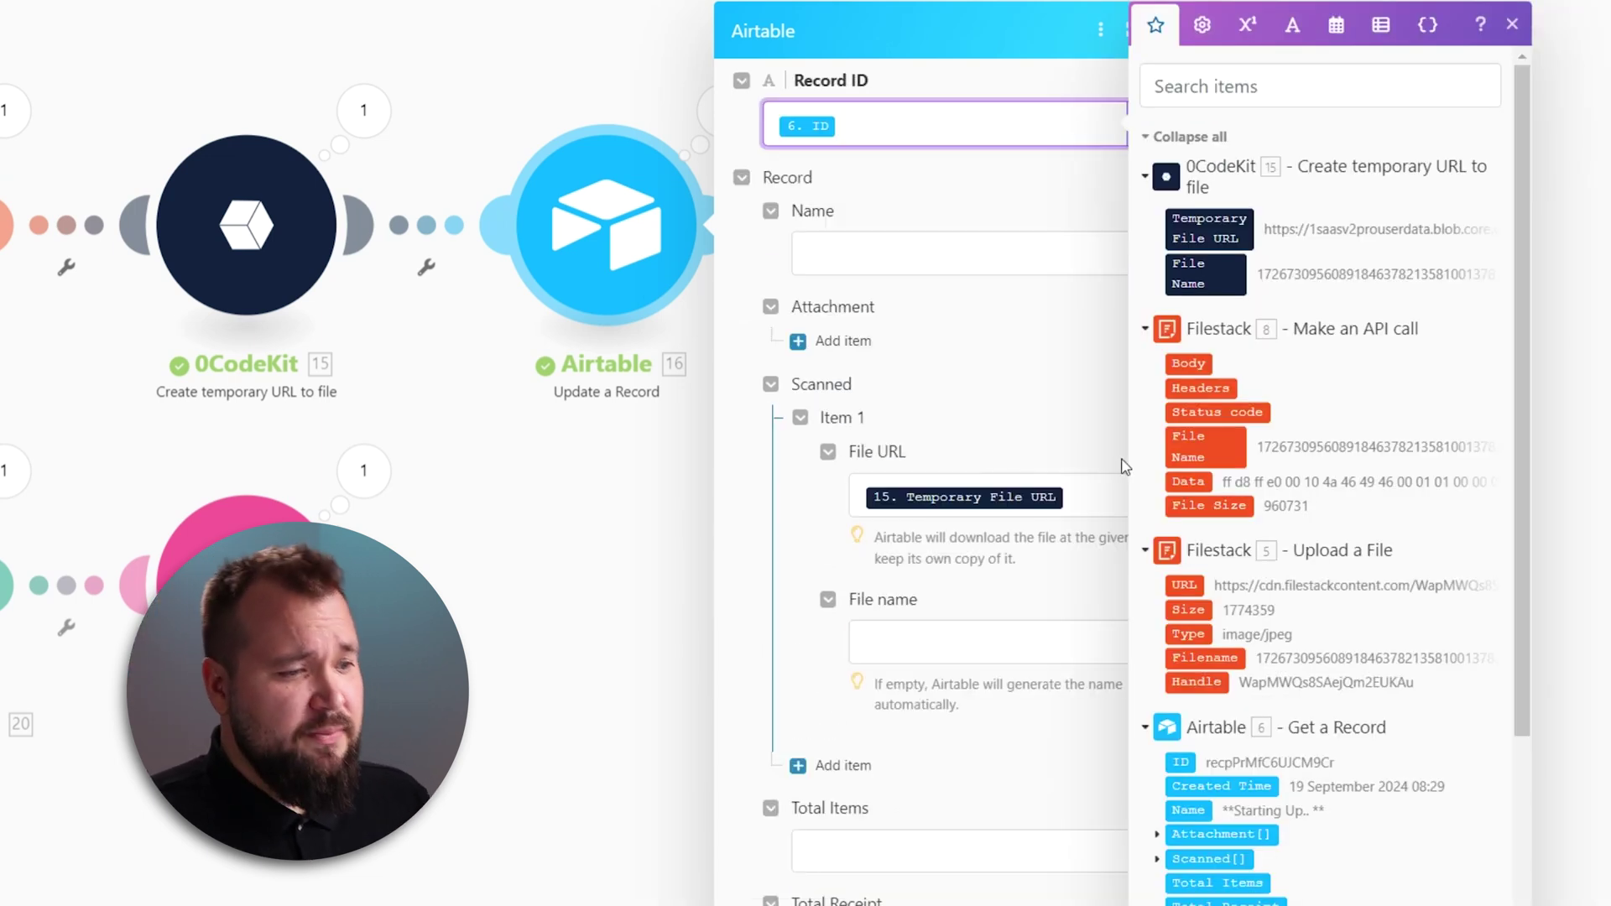
click(1095, 514)
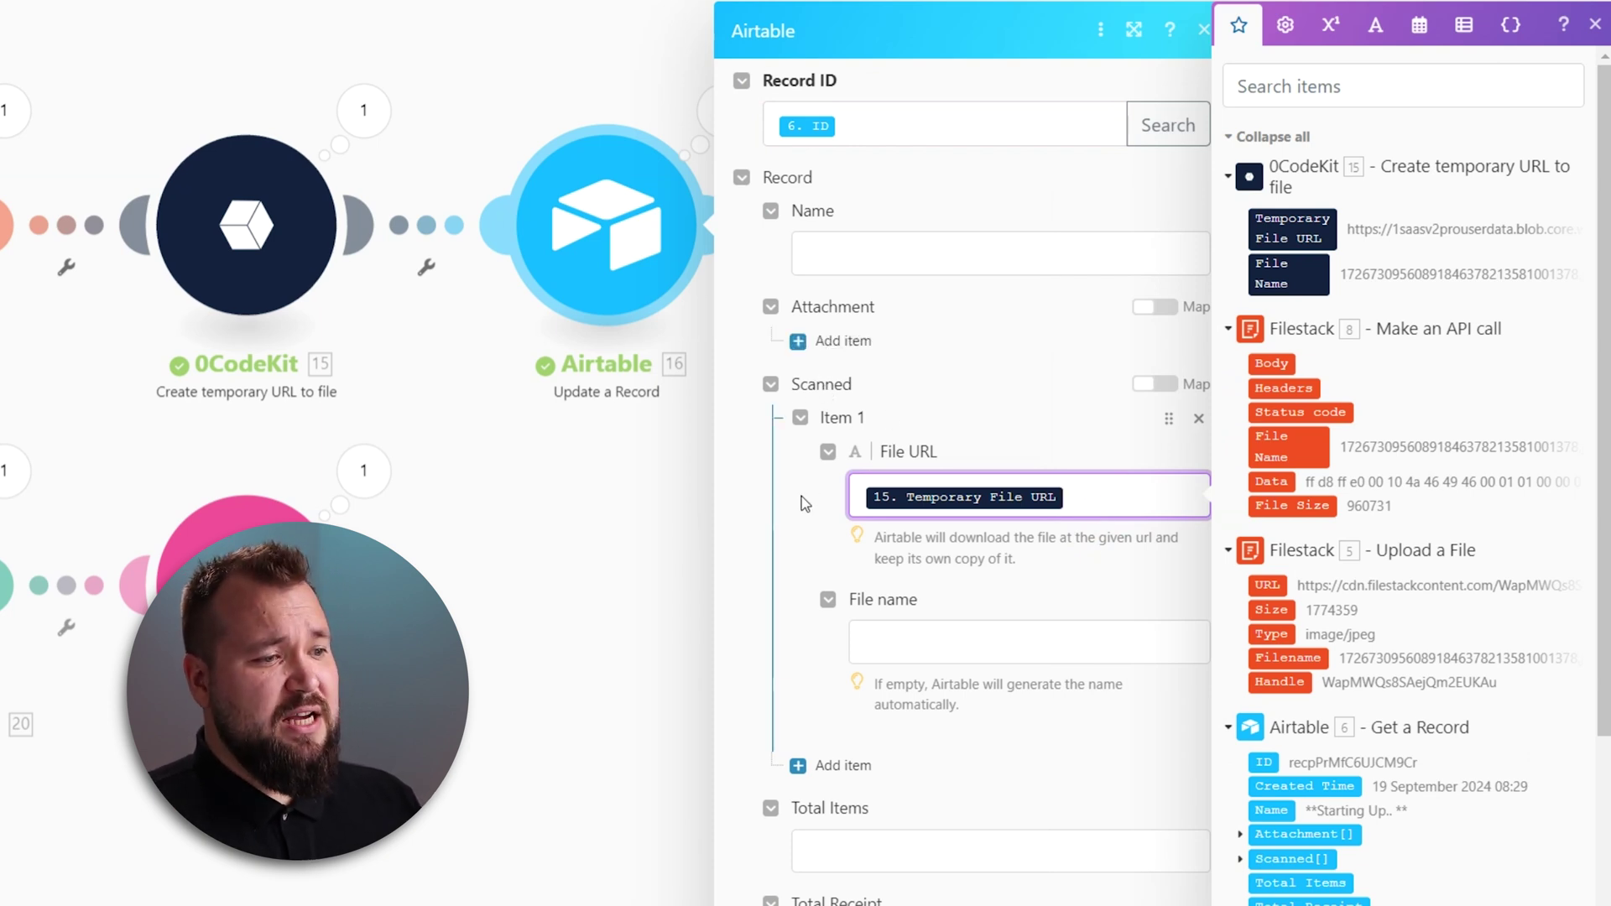
Map 15. File Name from 0CodeKit into the Airtable File name field and close the settings.
click(865, 642)
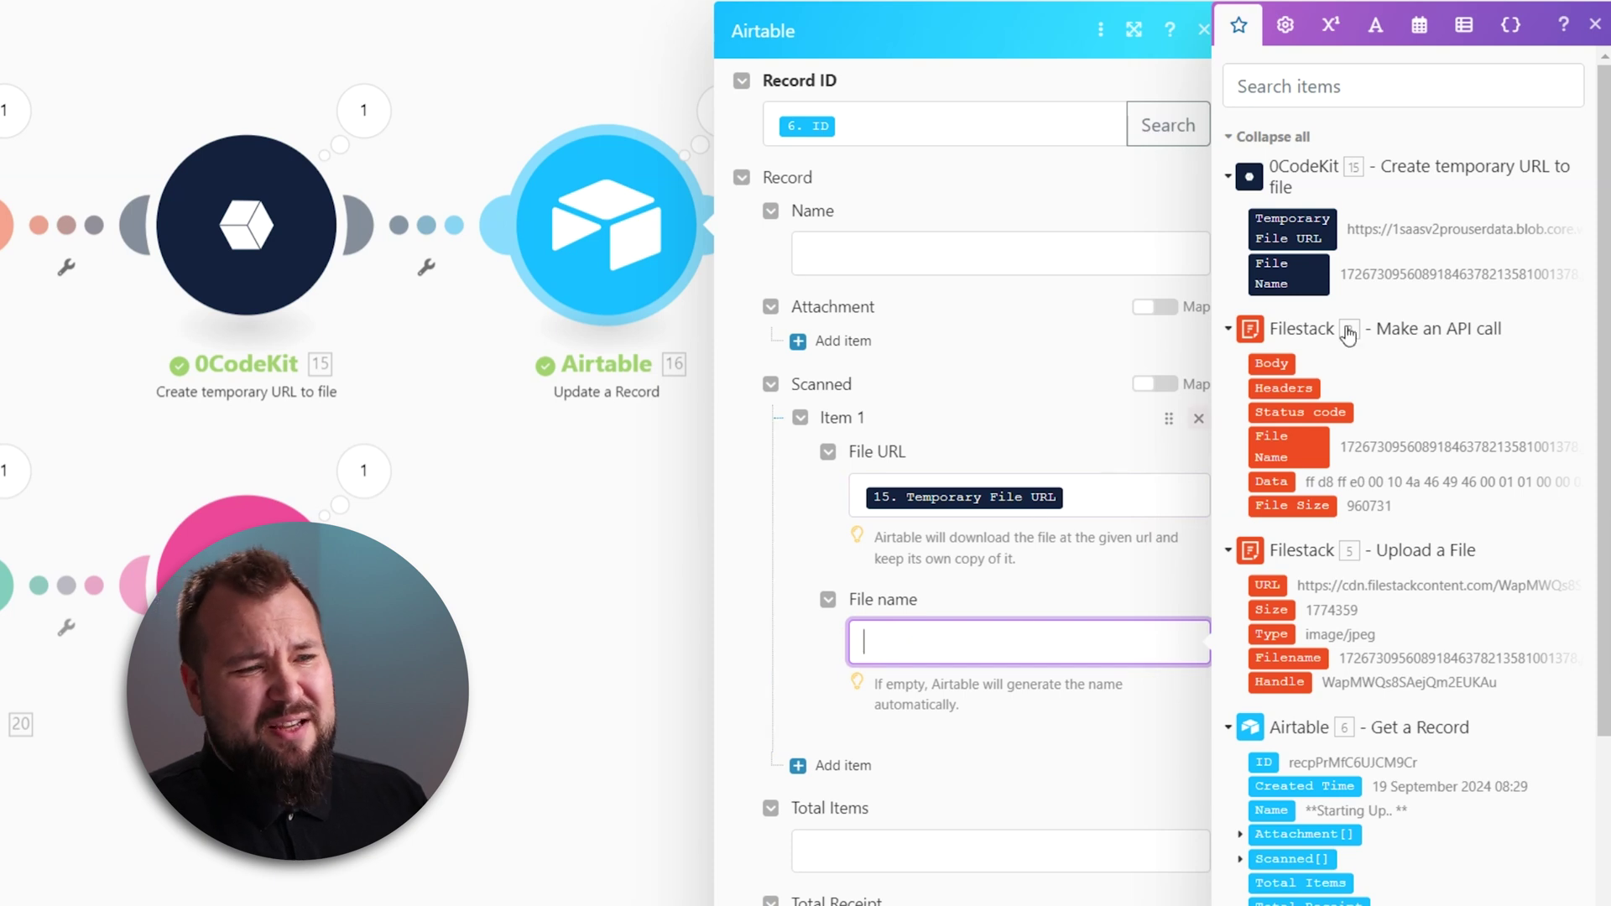
click(1289, 273)
click(781, 537)
scroll(773, 669, down, 5)
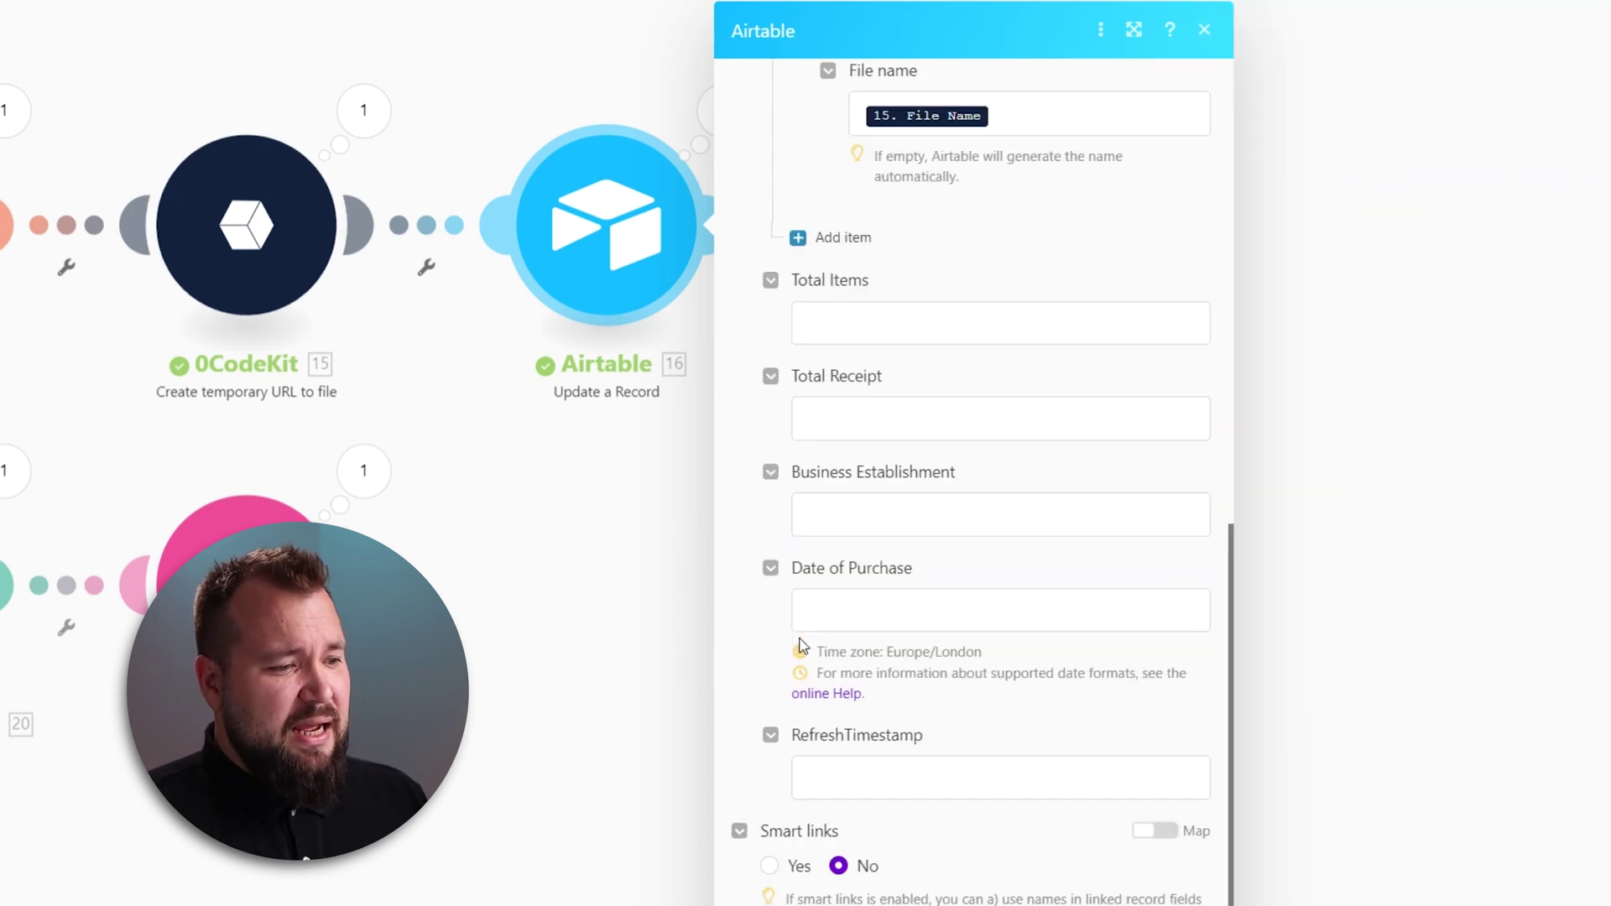
click(921, 504)
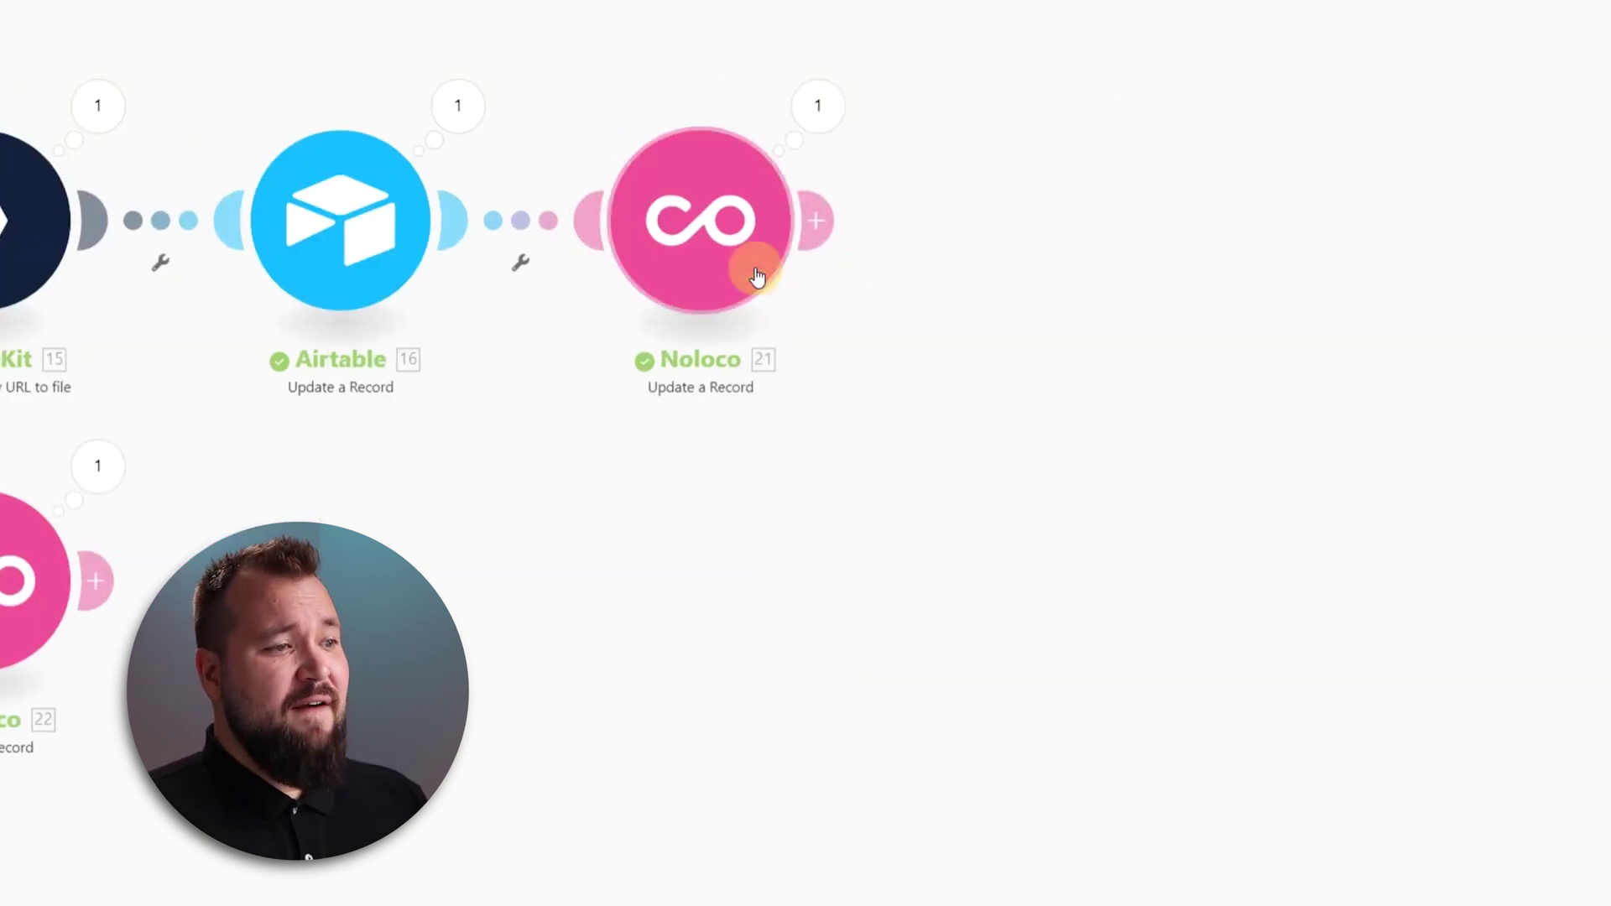
click(699, 281)
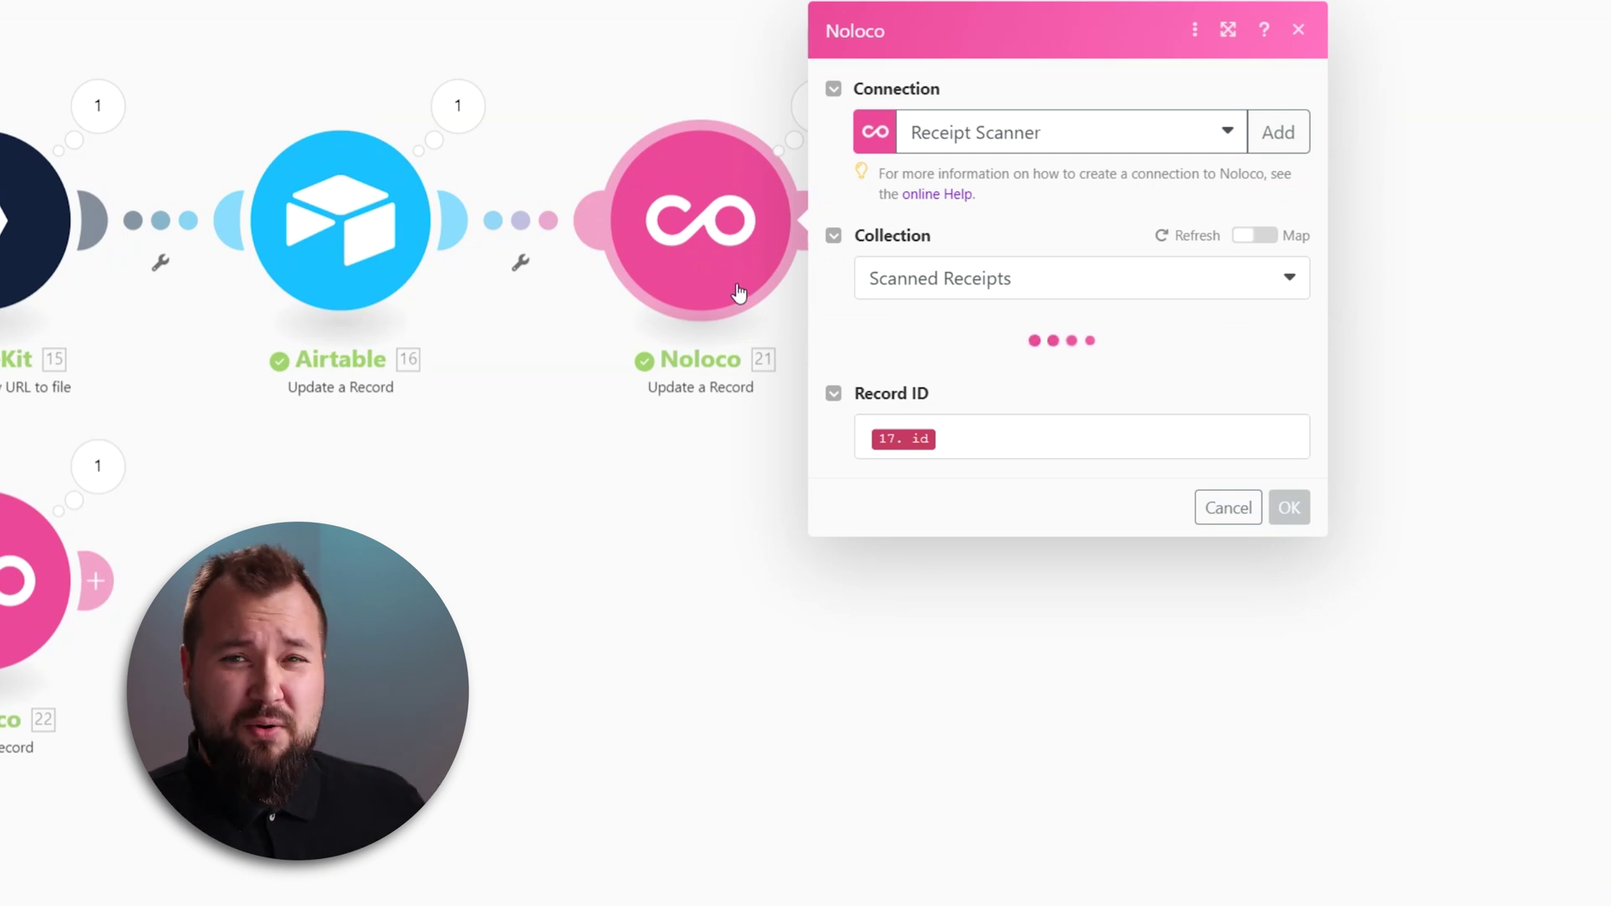
scroll(874, 822, down, 3)
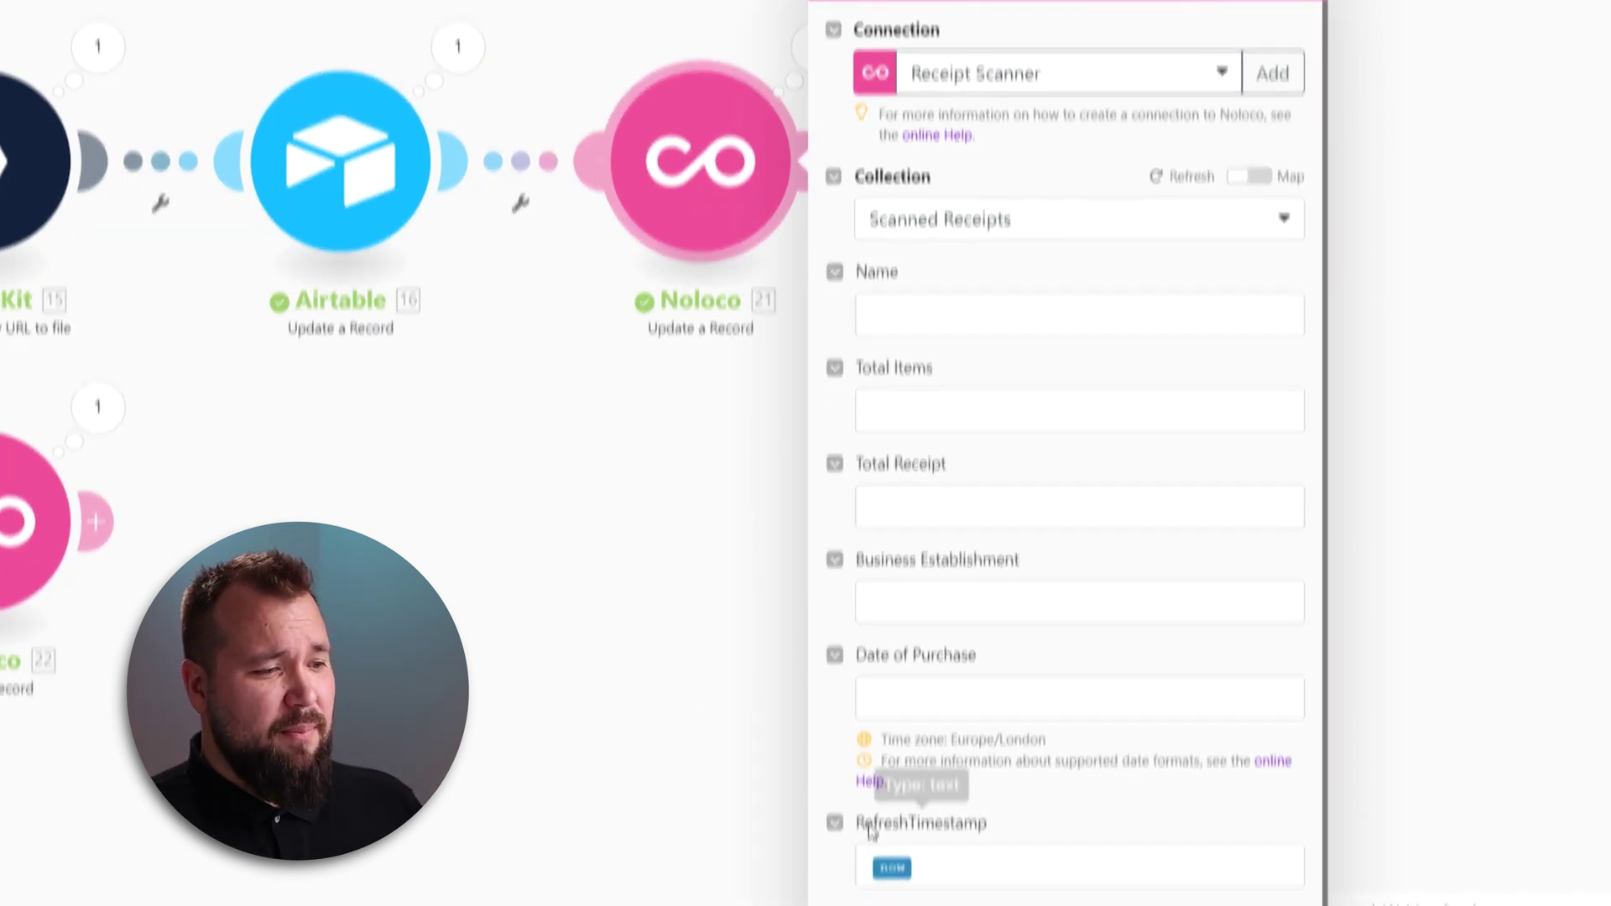
click(923, 711)
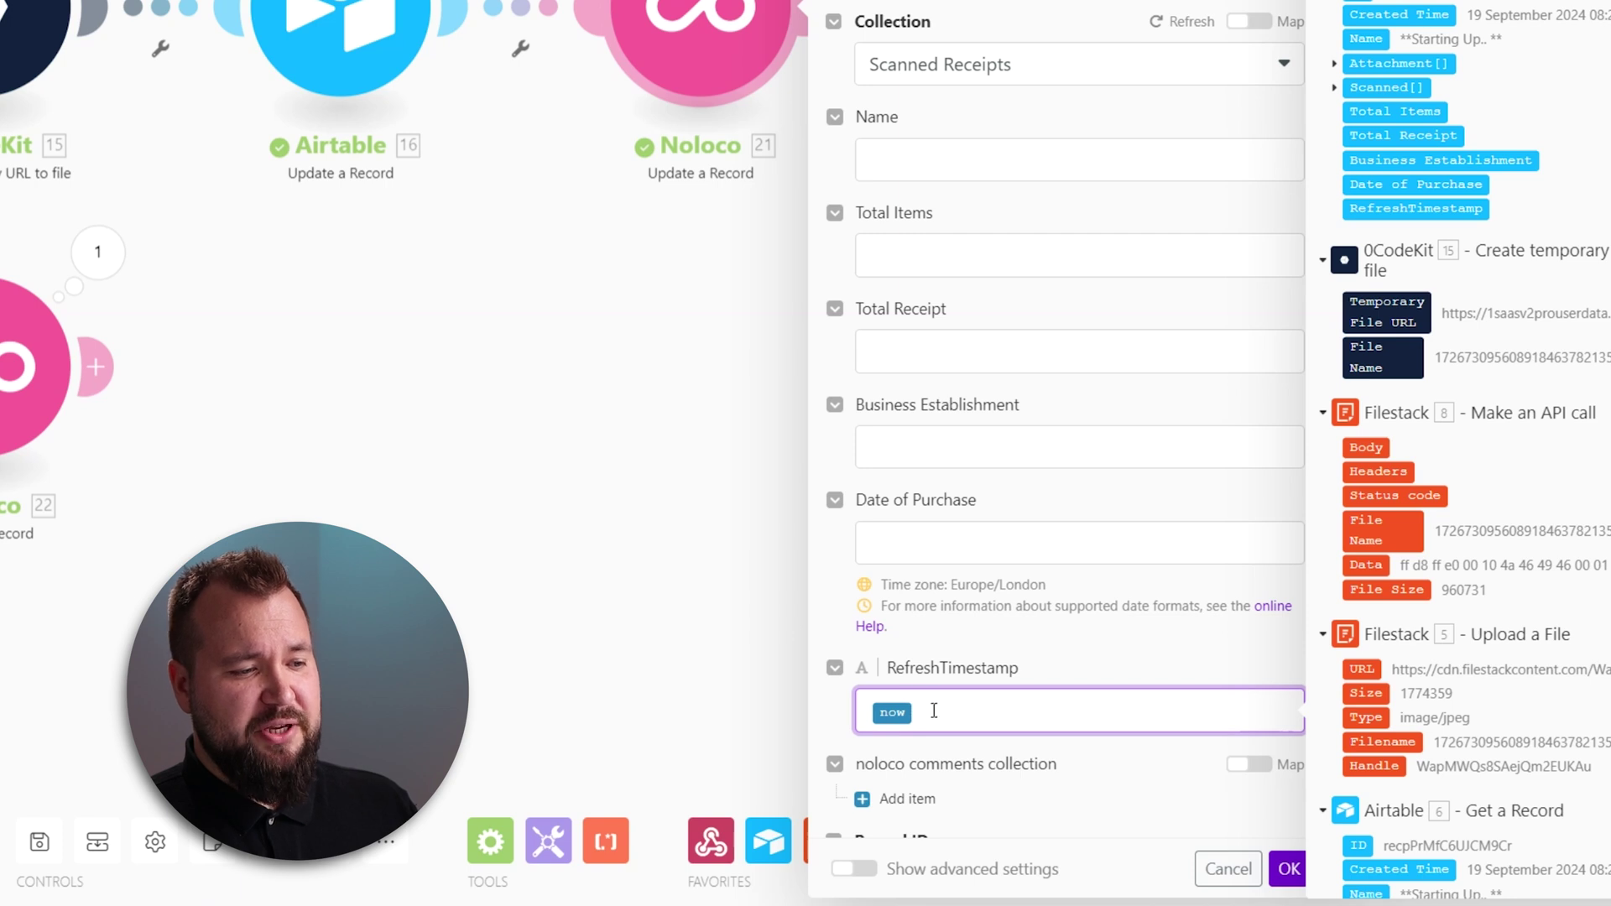
click(1048, 684)
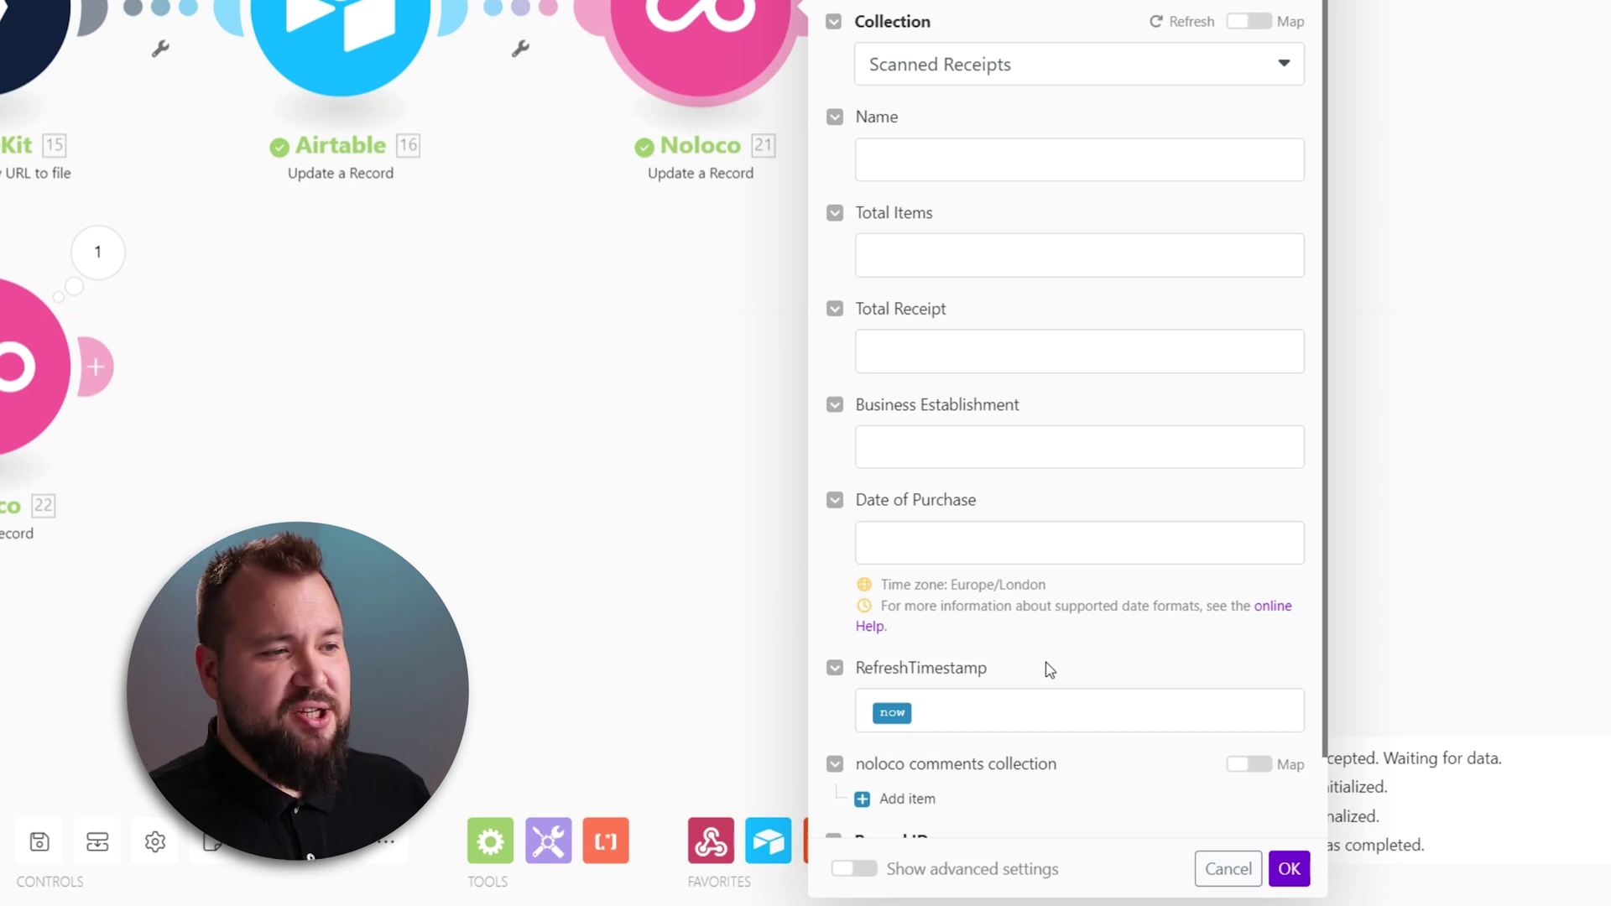
scroll(971, 661, down, 1)
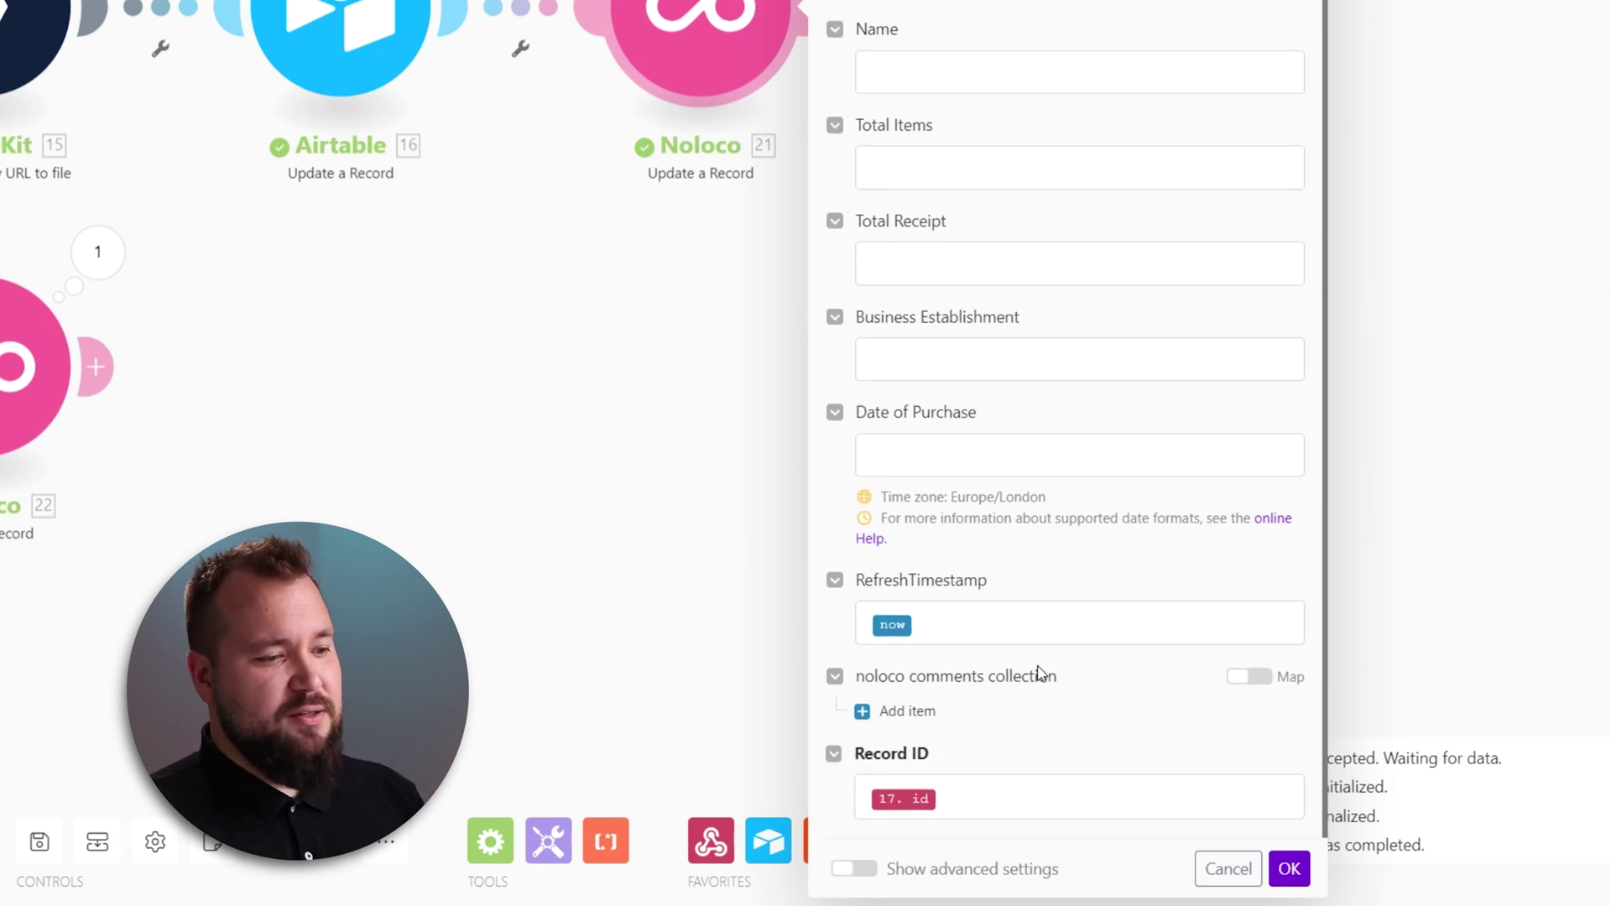
click(1016, 800)
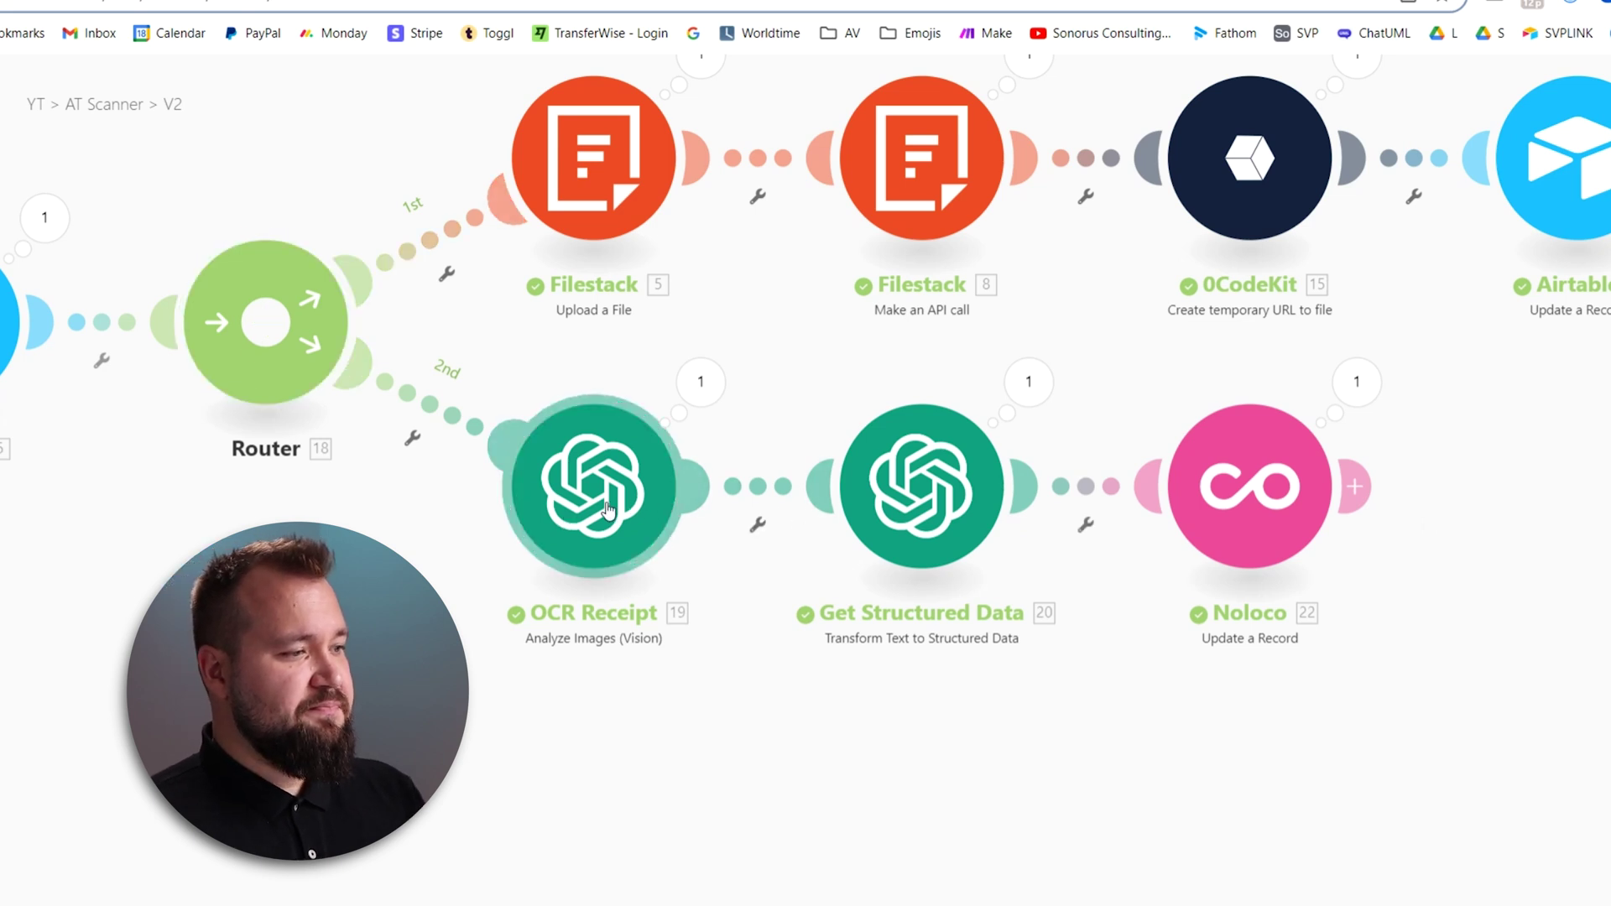
Open the OCR Receipt OpenAI module and review its OCR prompt text.
click(608, 510)
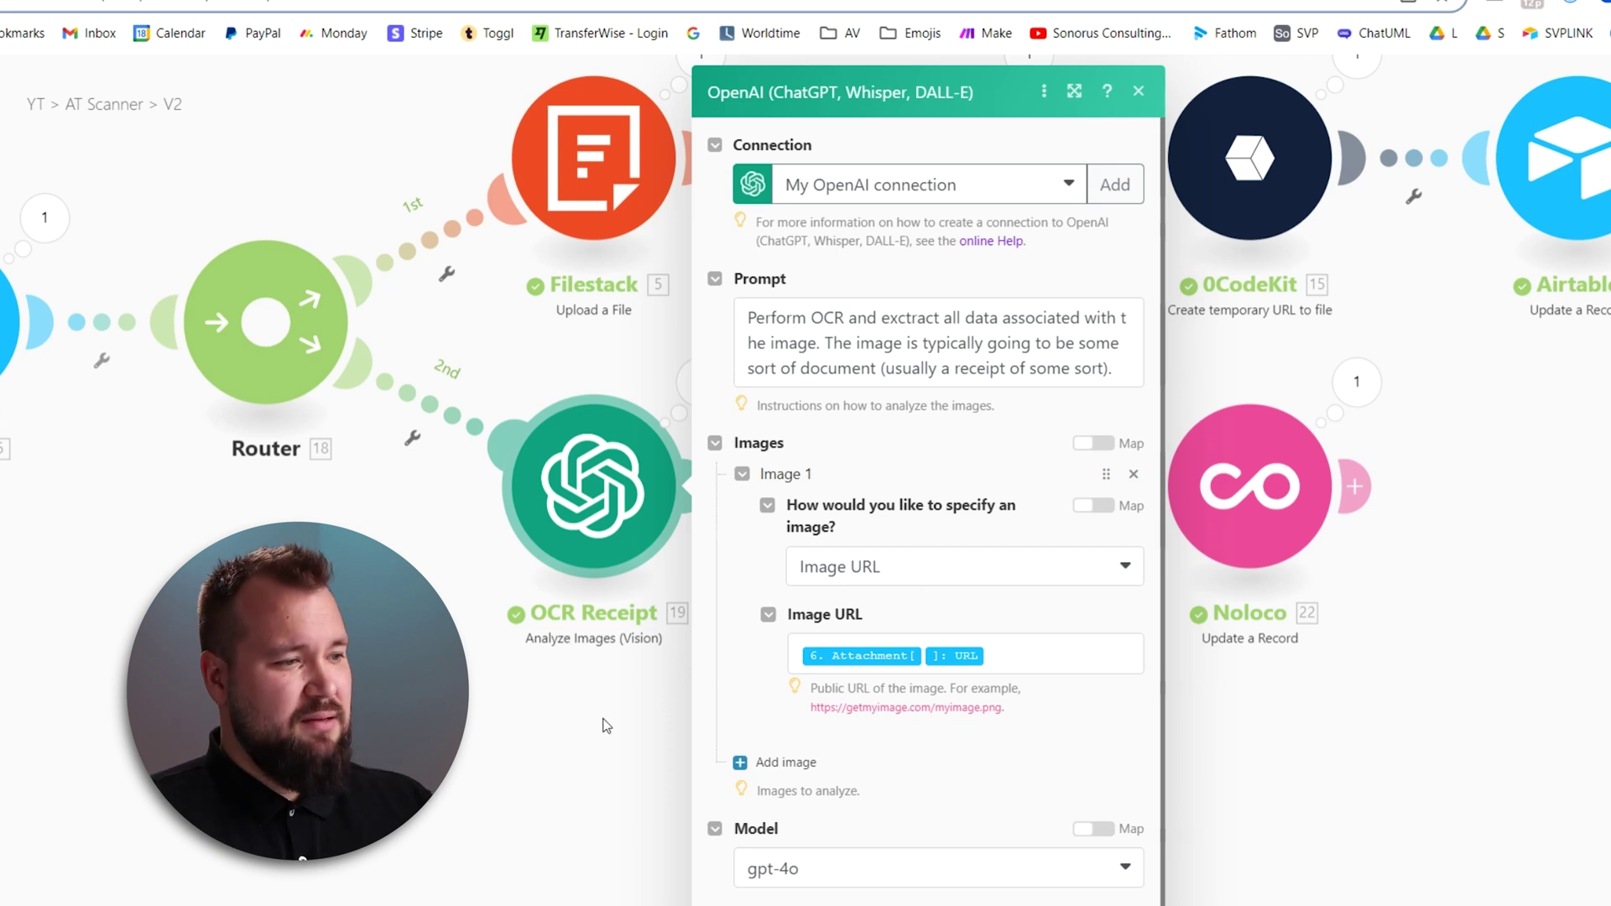
click(759, 322)
drag(857, 322, 1104, 361)
click(1117, 374)
click(904, 278)
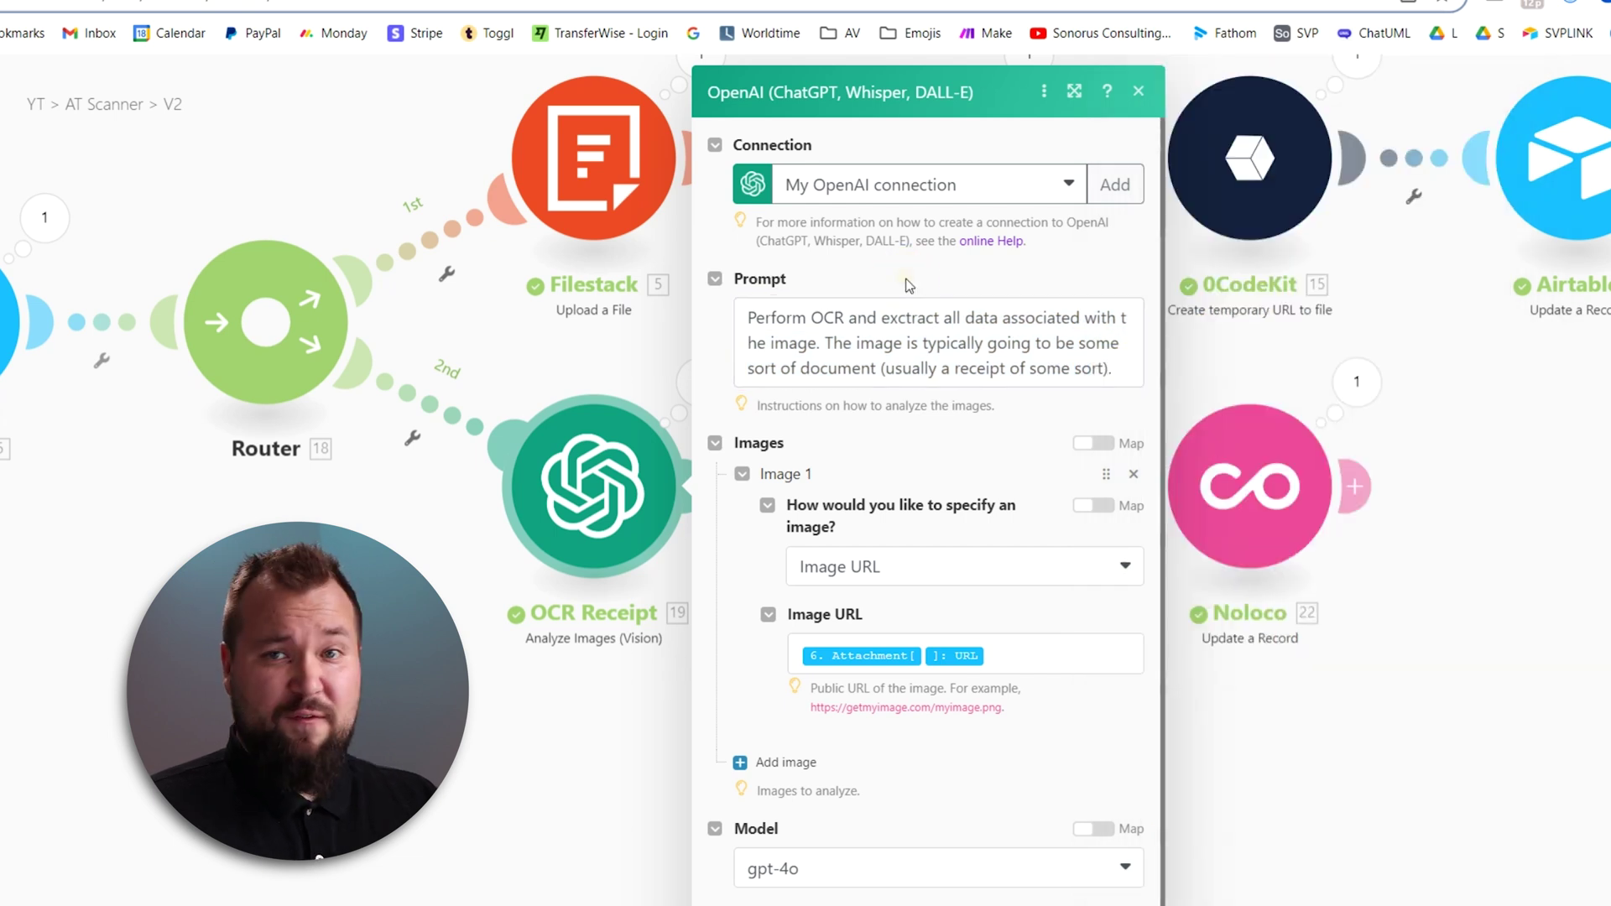
Verify the receipt Image URL mapping and the 2000 Max Tokens limit, then confirm with OK.
scroll(982, 370, down, 1)
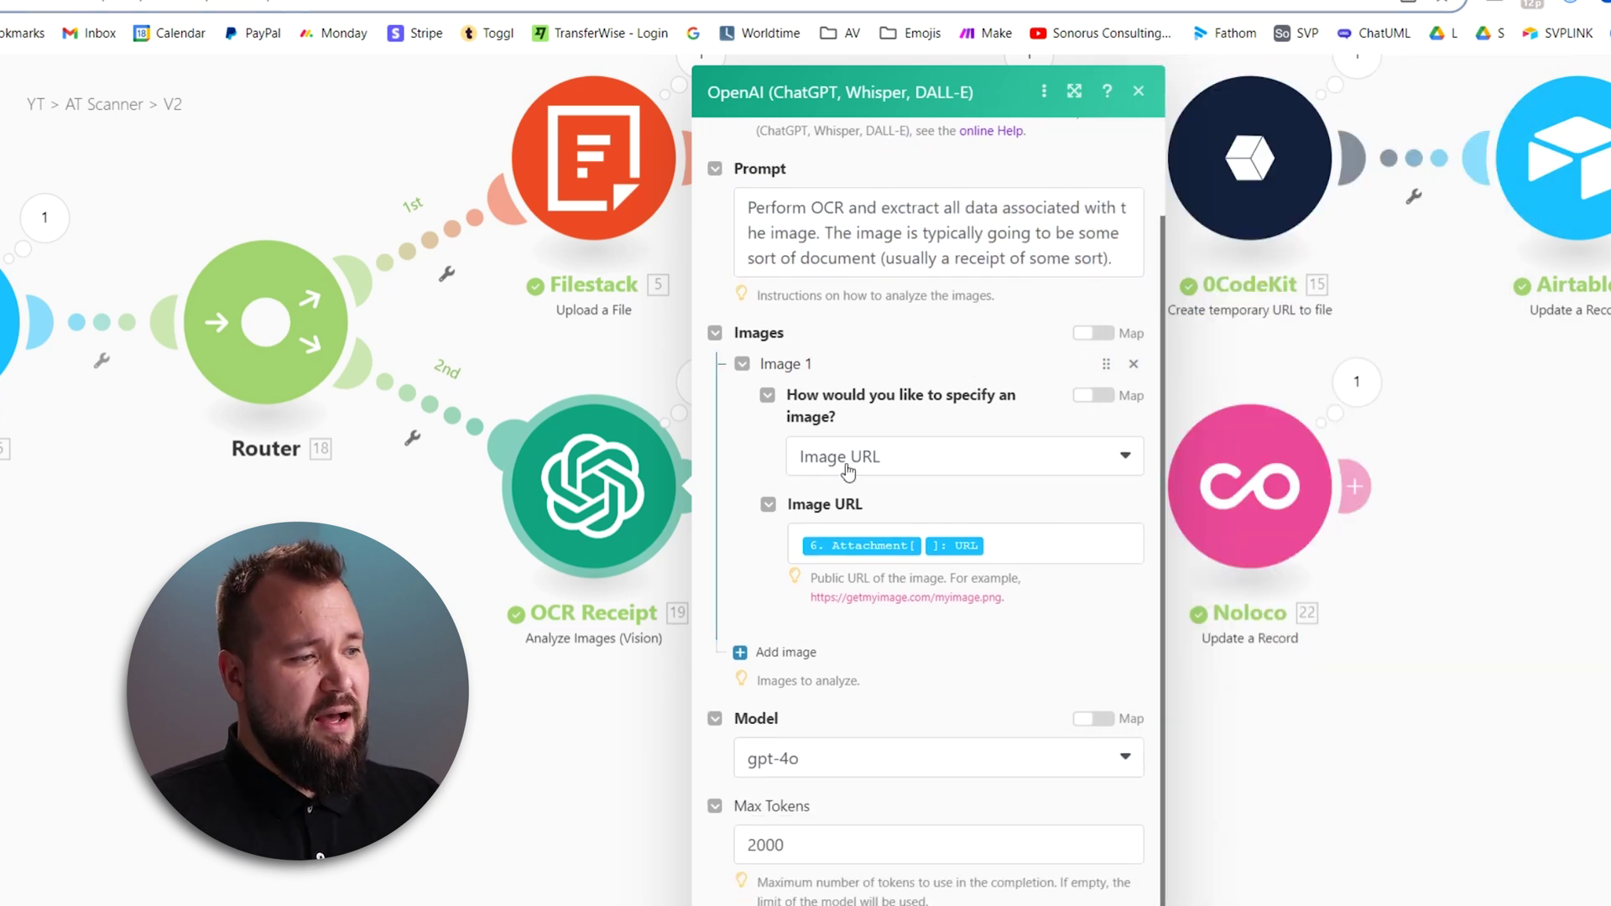
click(1034, 540)
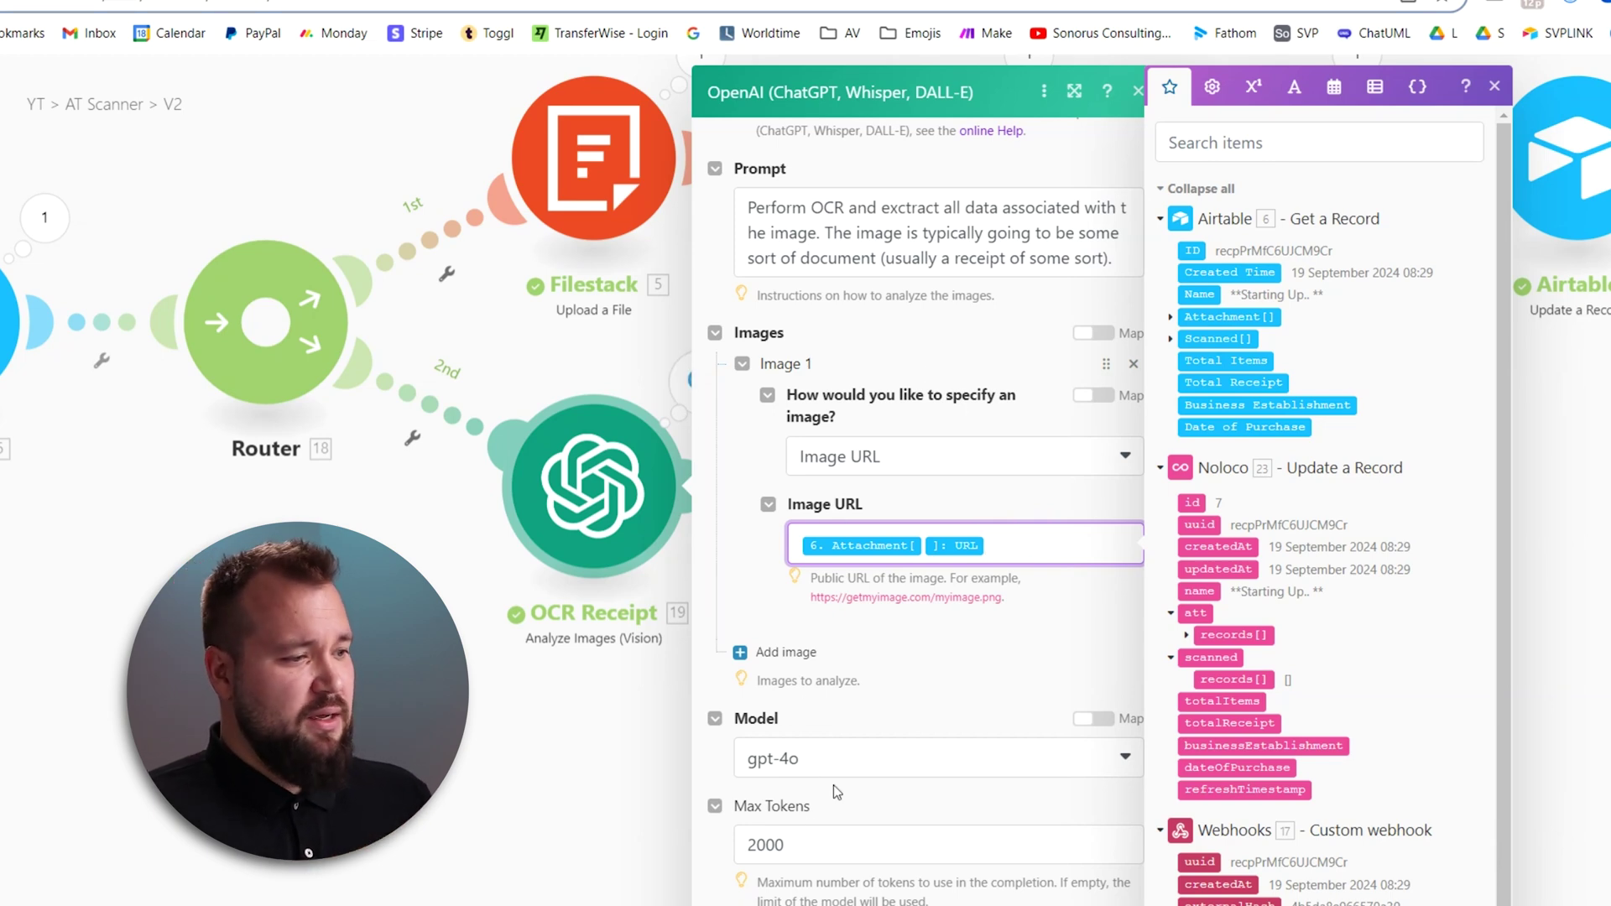
click(826, 846)
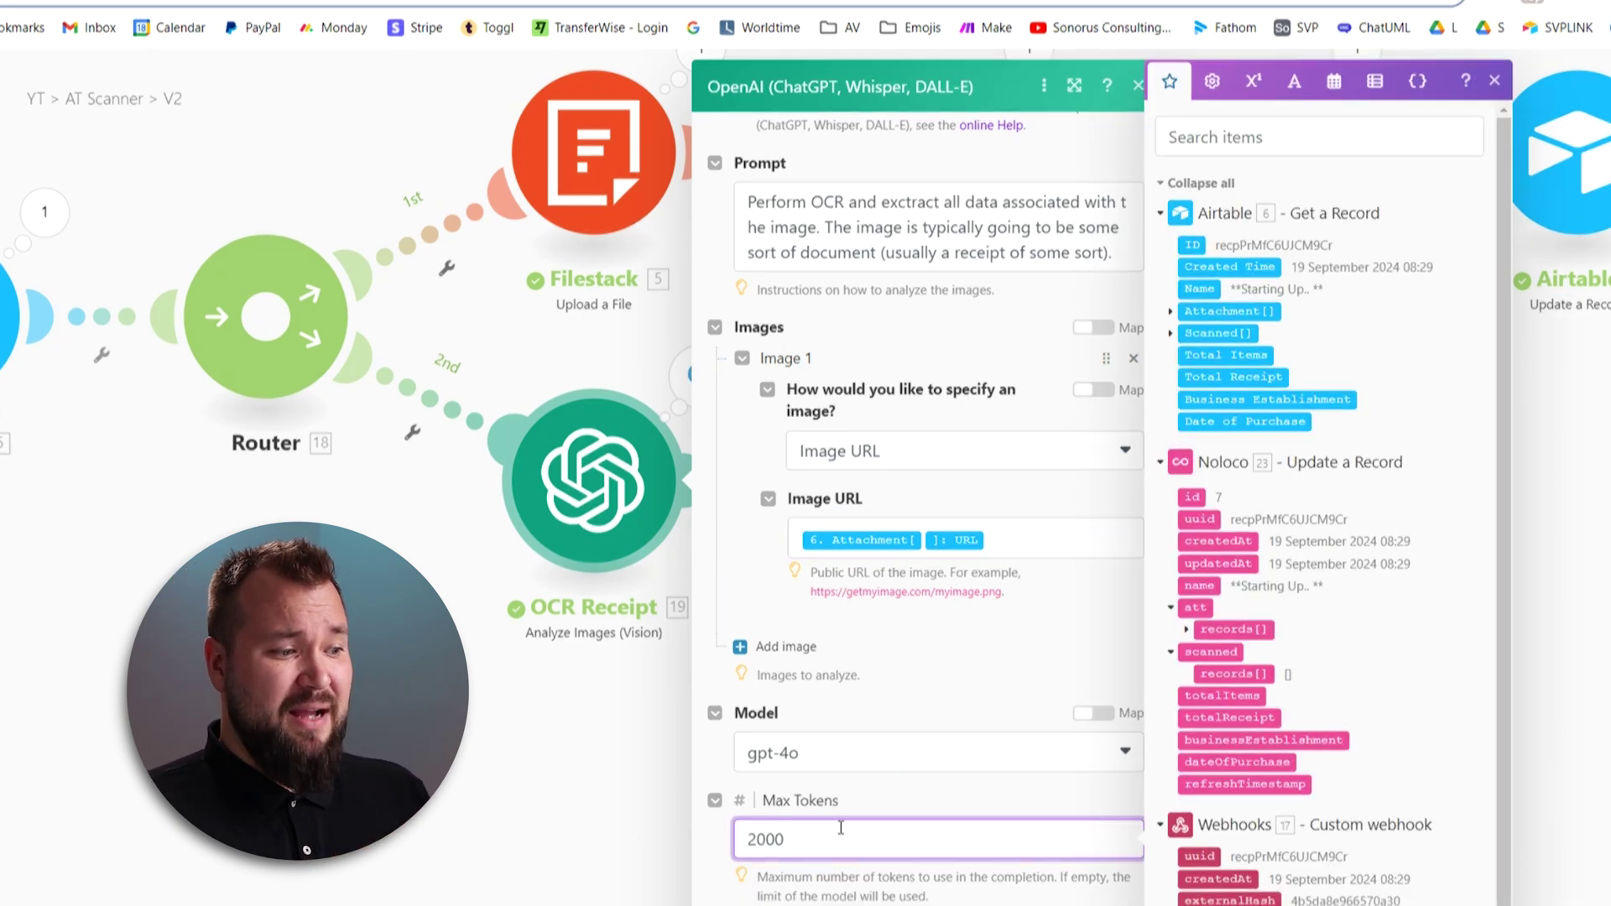
click(920, 656)
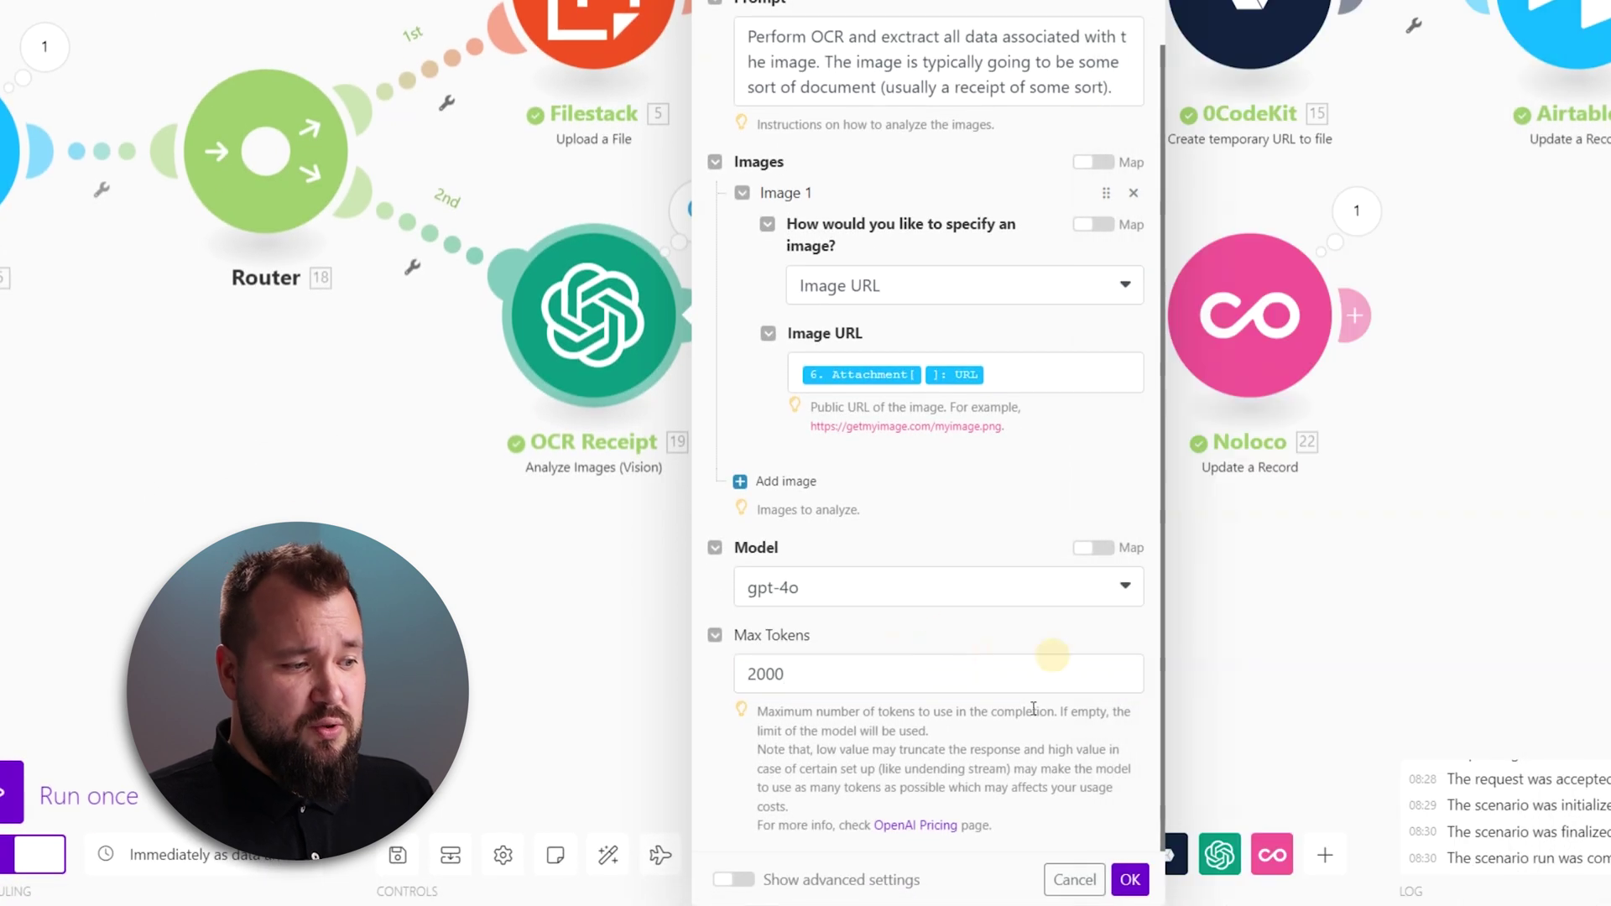
click(1114, 888)
drag(1043, 604, 838, 594)
Review Get Structured Data's Text to Parse mapping, extraction prompt and item_count definition.
click(767, 352)
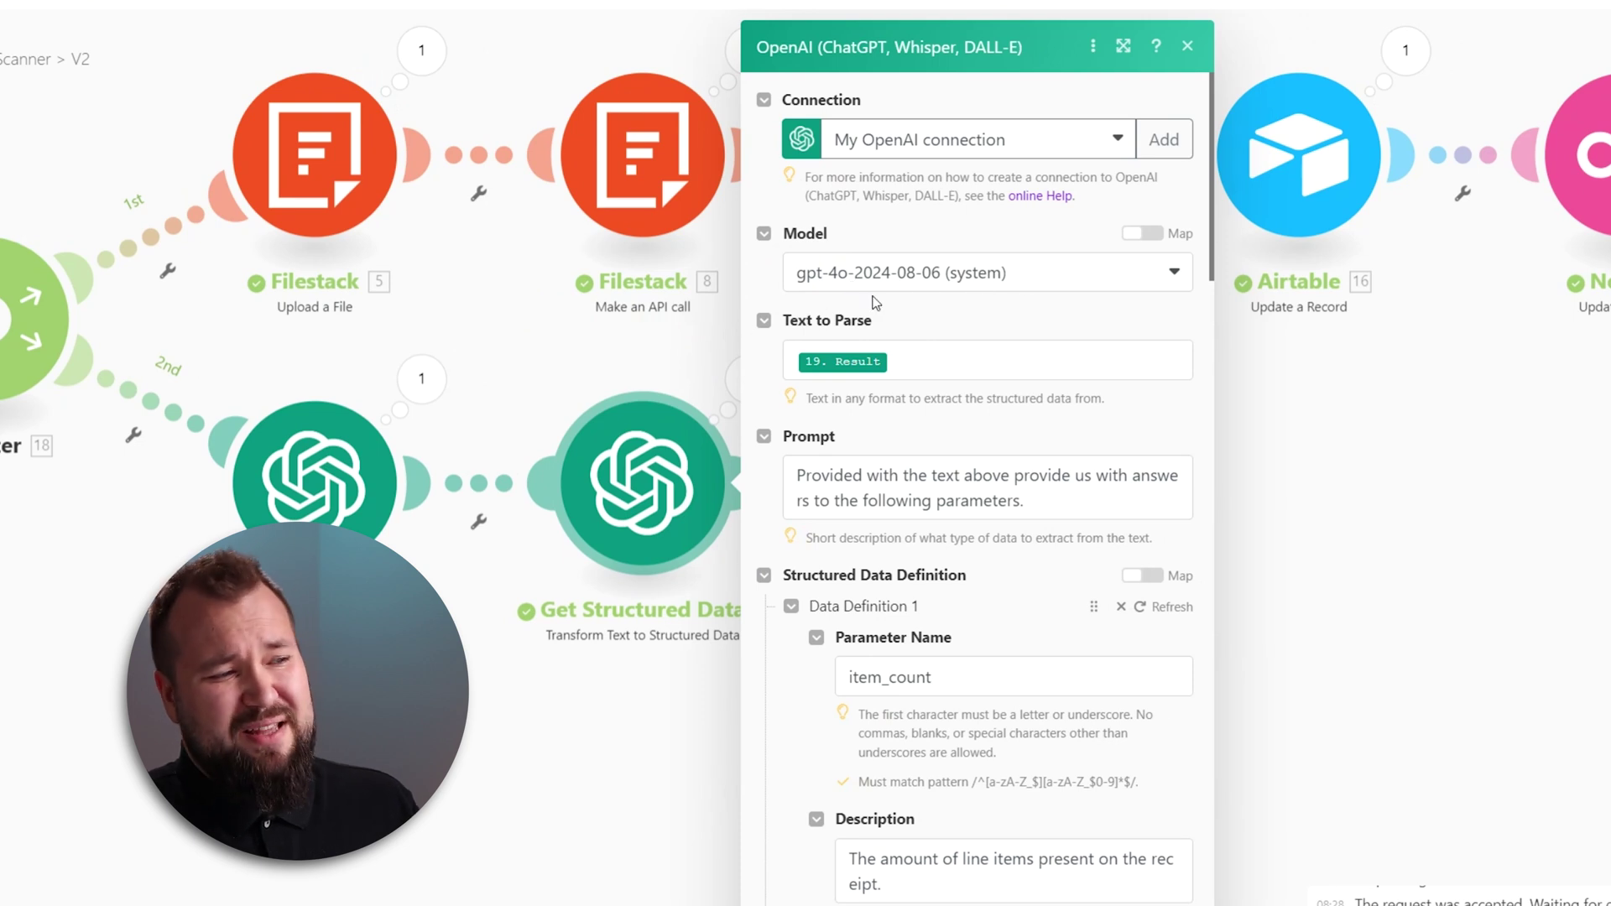
click(963, 346)
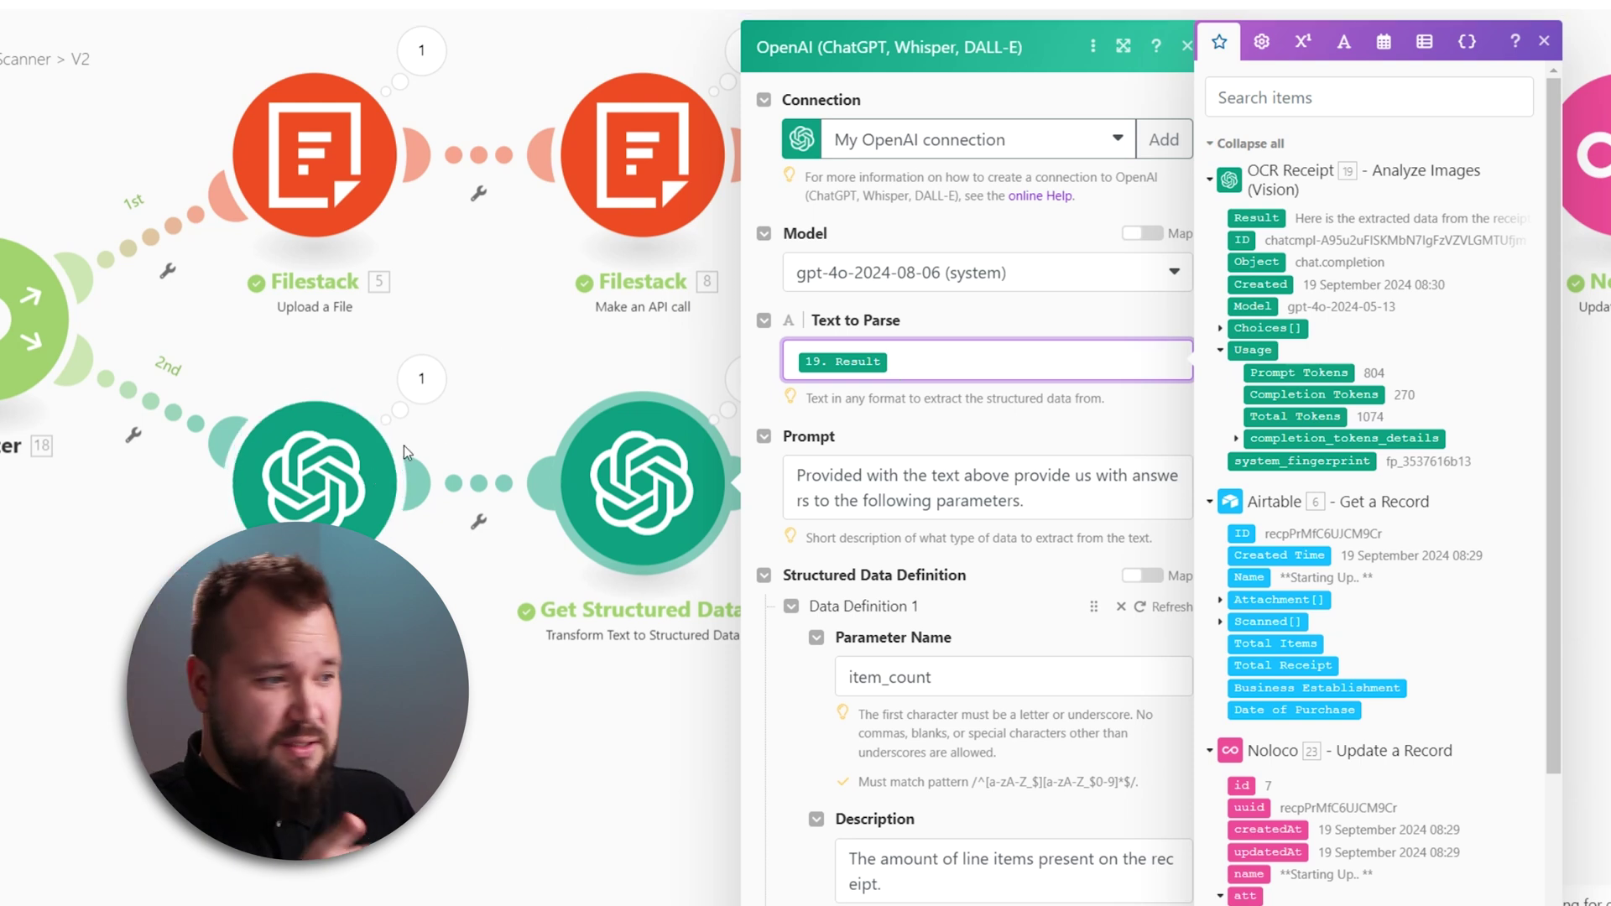
click(1008, 501)
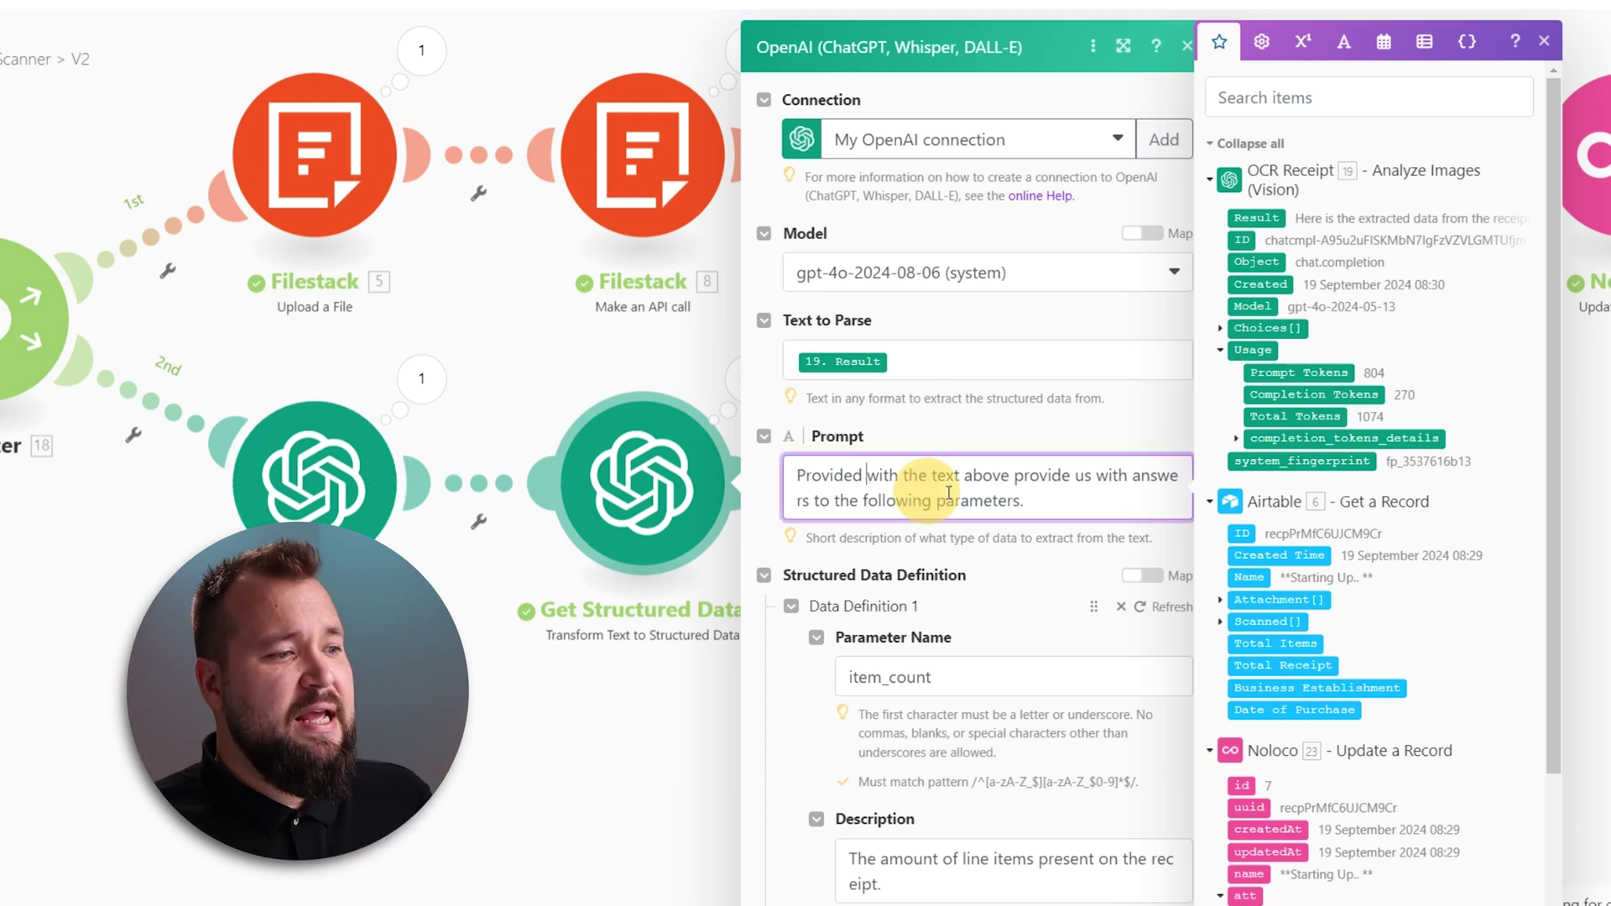
drag(1008, 501, 965, 475)
click(959, 426)
scroll(965, 372, down, 4)
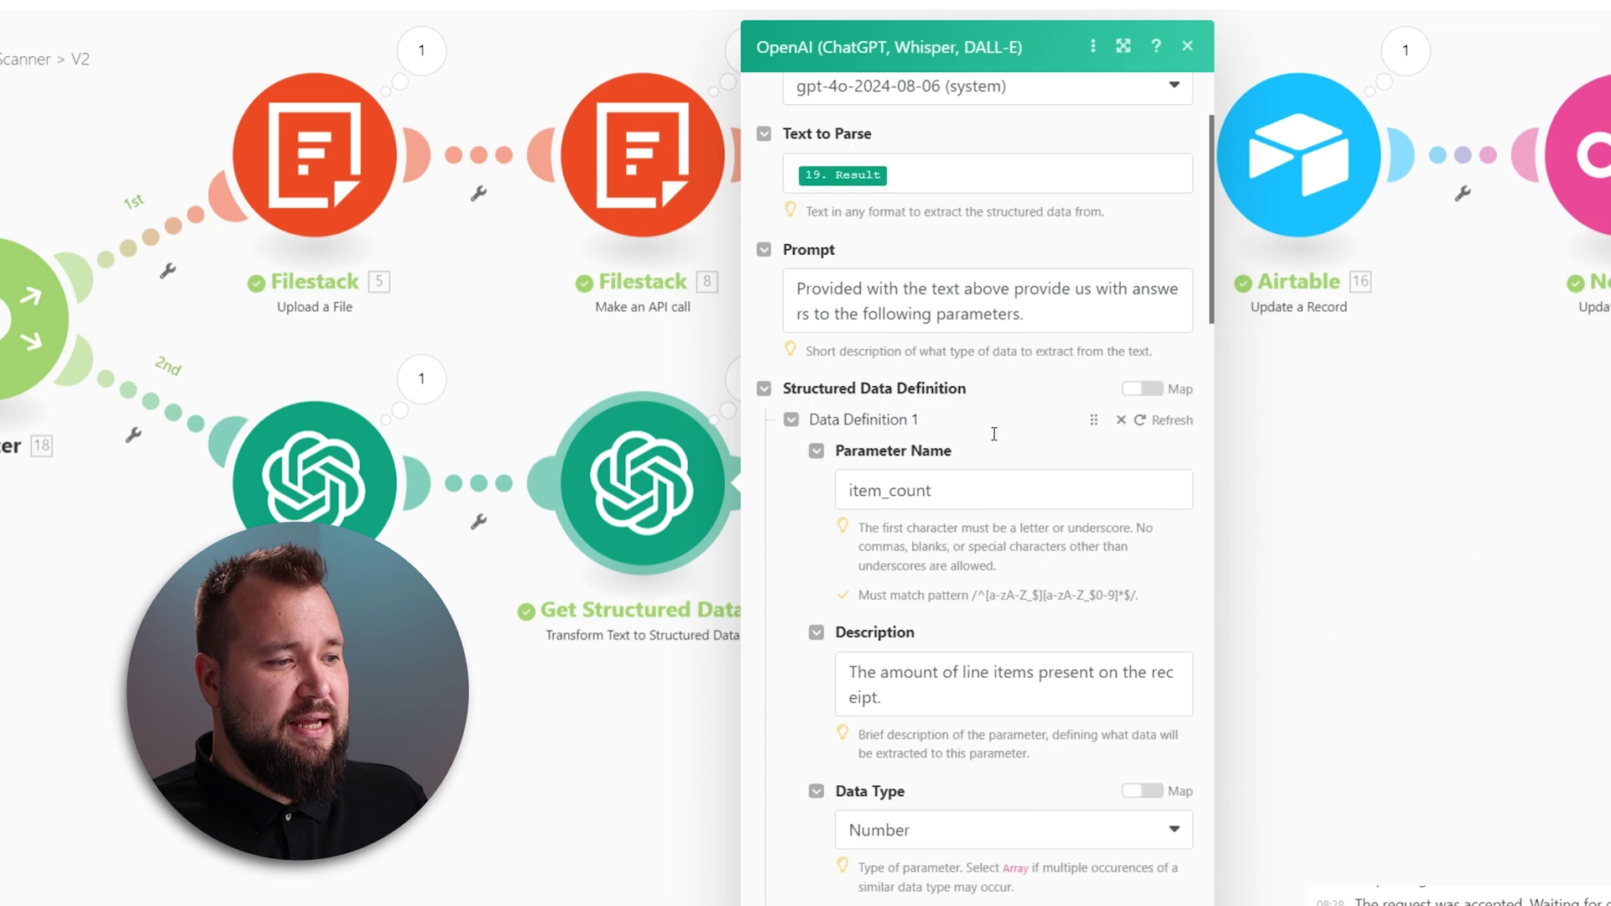
double_click(951, 368)
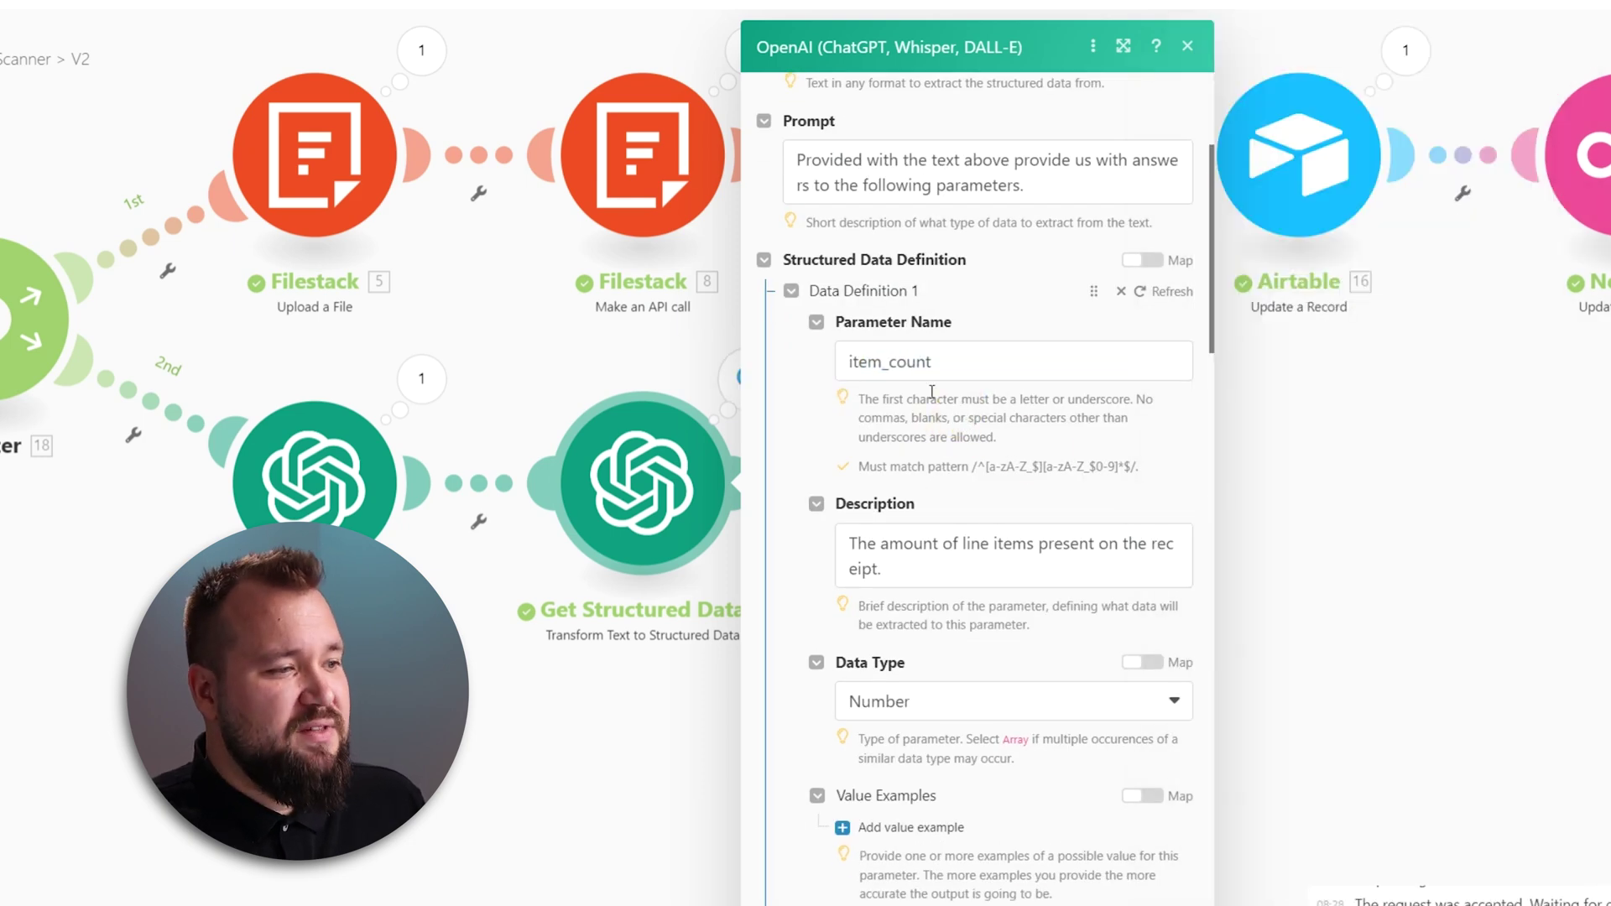
click(902, 481)
scroll(985, 585, down, 2)
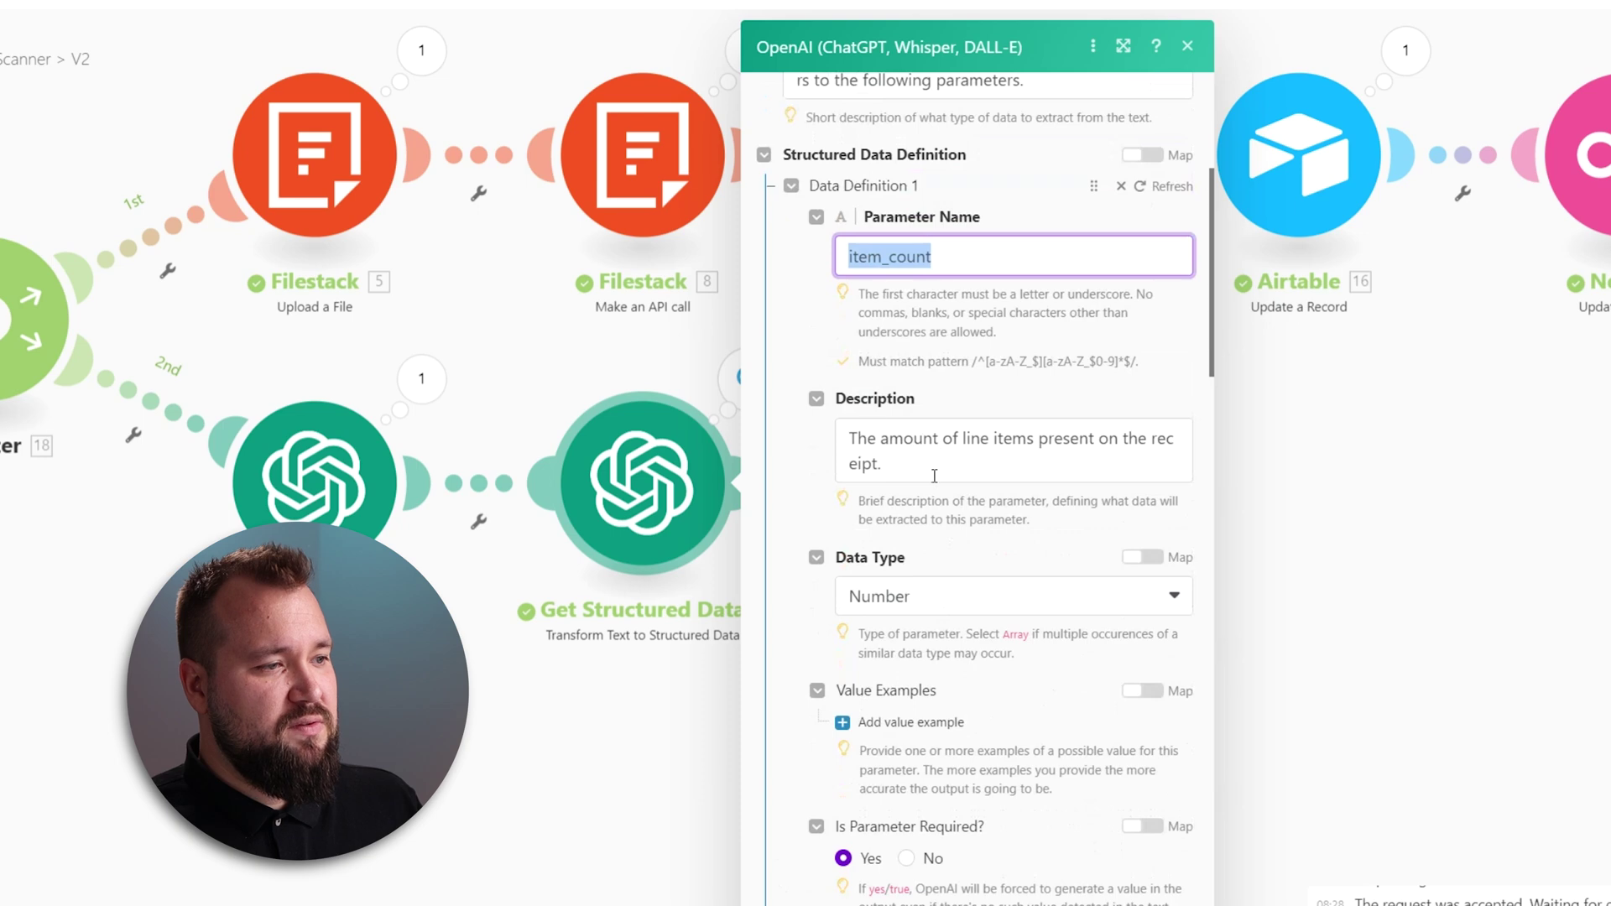
triple_click(914, 471)
Make business_name an optional parameter, then open the second-branch Noloco update module 22.
scroll(913, 475, down, 12)
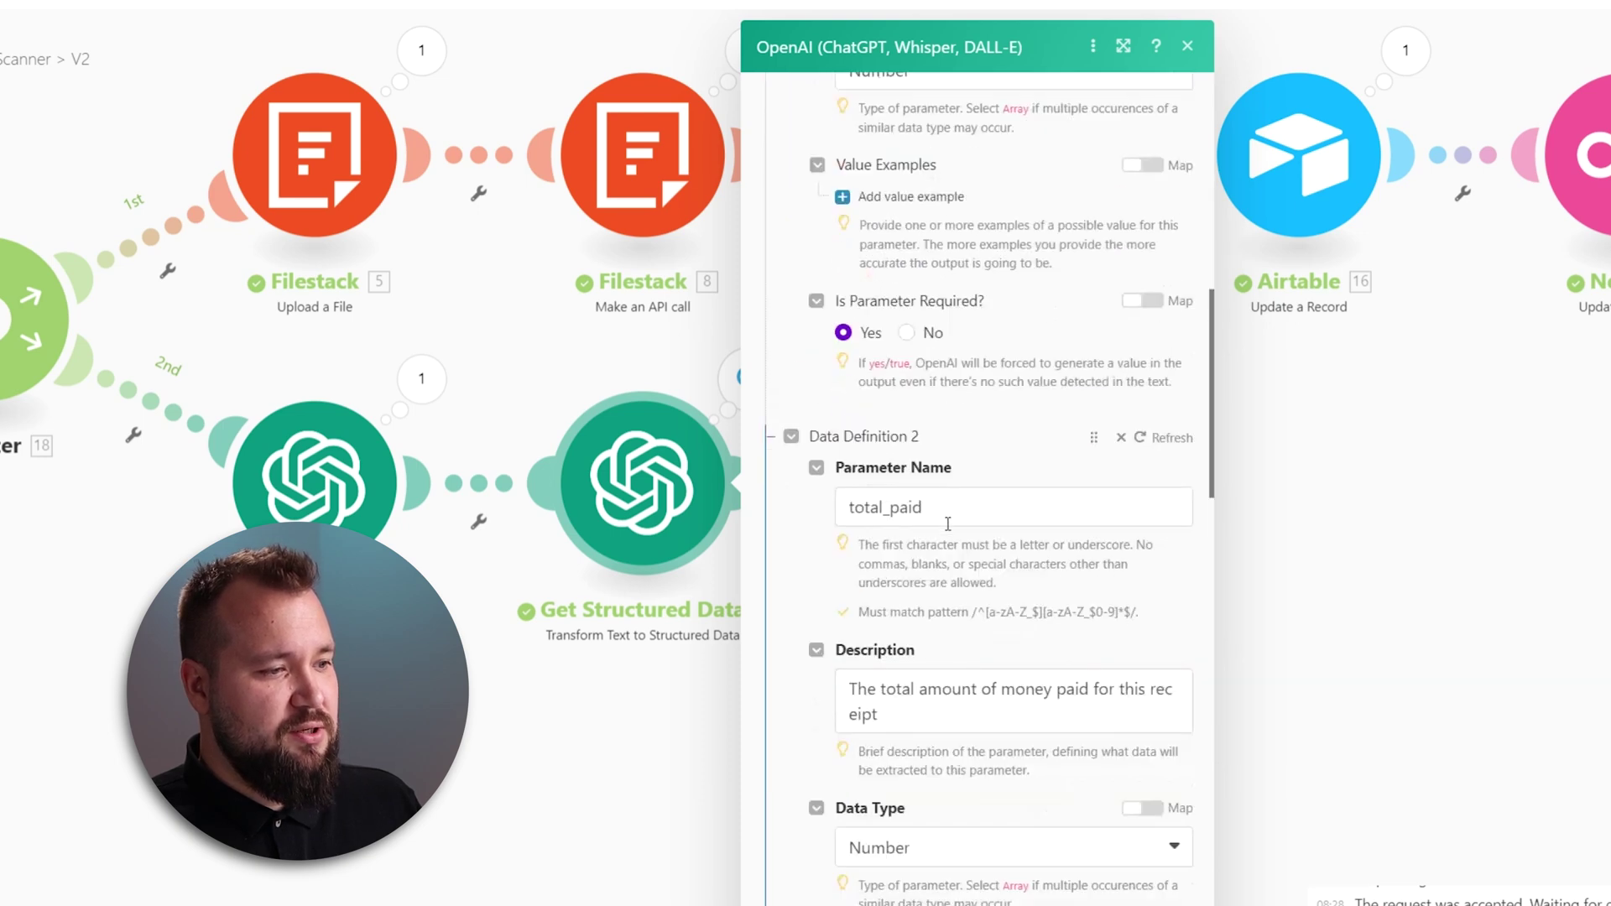
scroll(978, 684, down, 9)
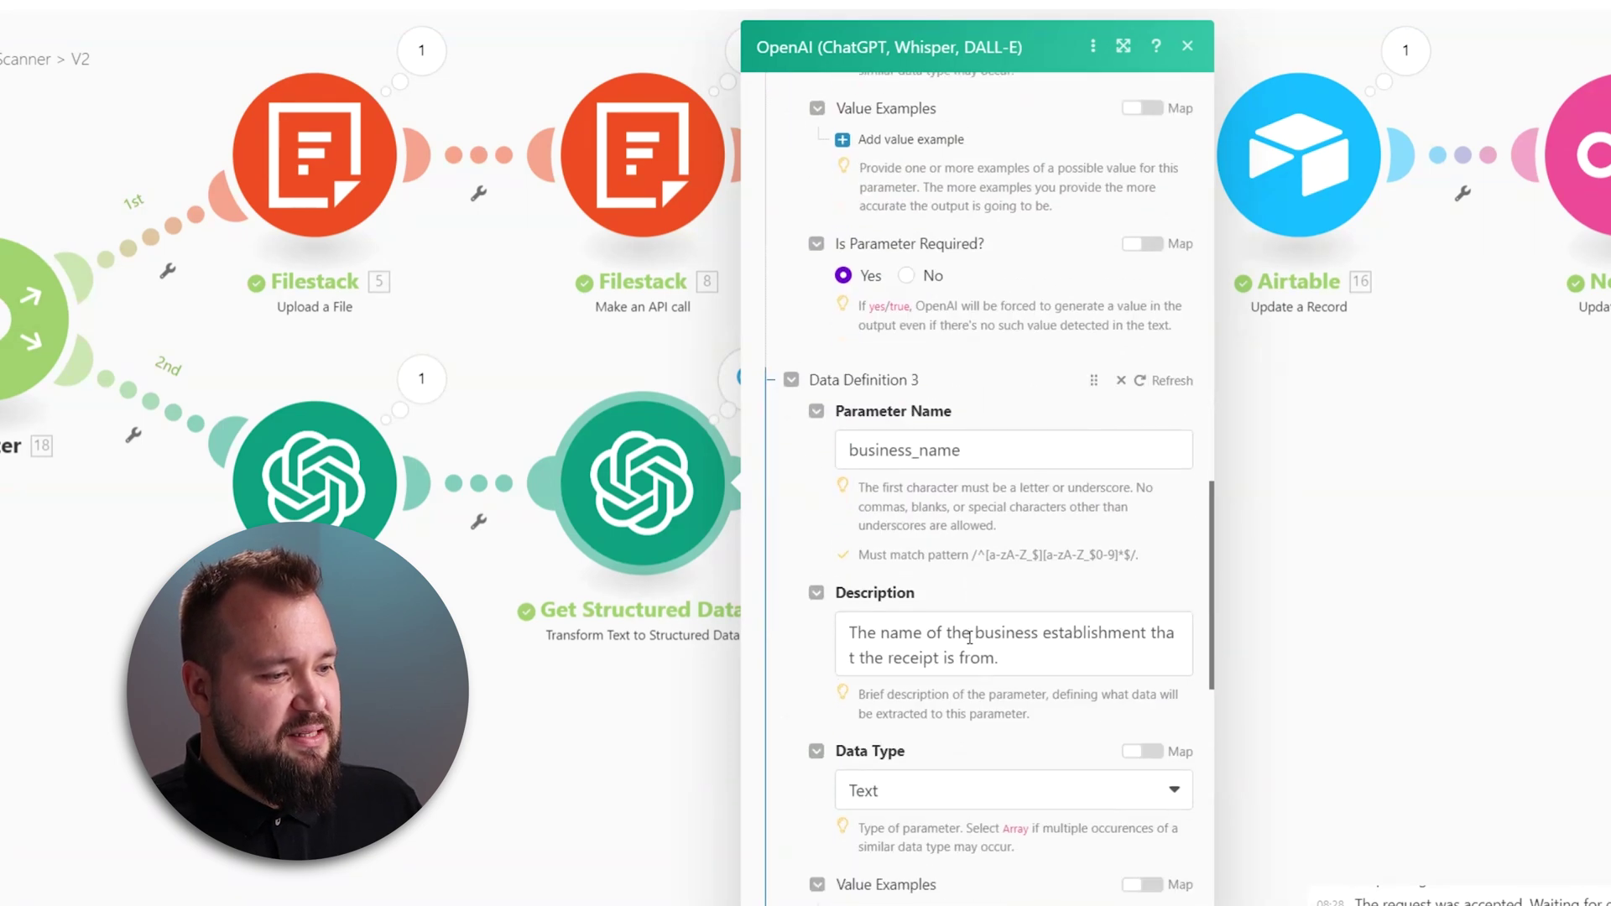
click(932, 624)
scroll(970, 637, down, 9)
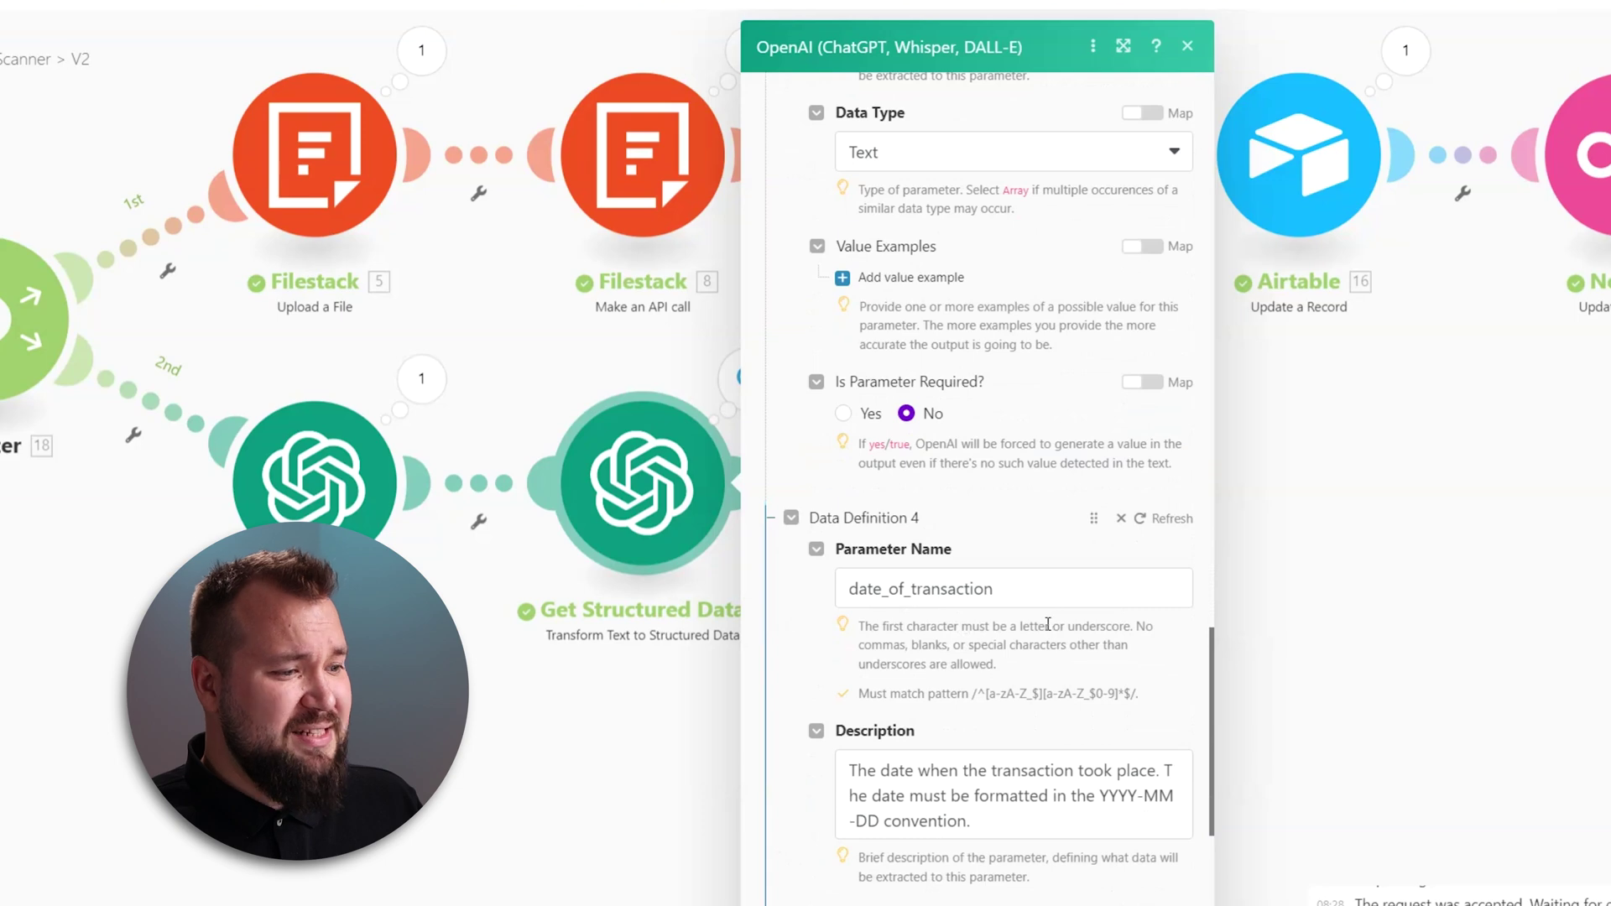
scroll(994, 634, down, 1)
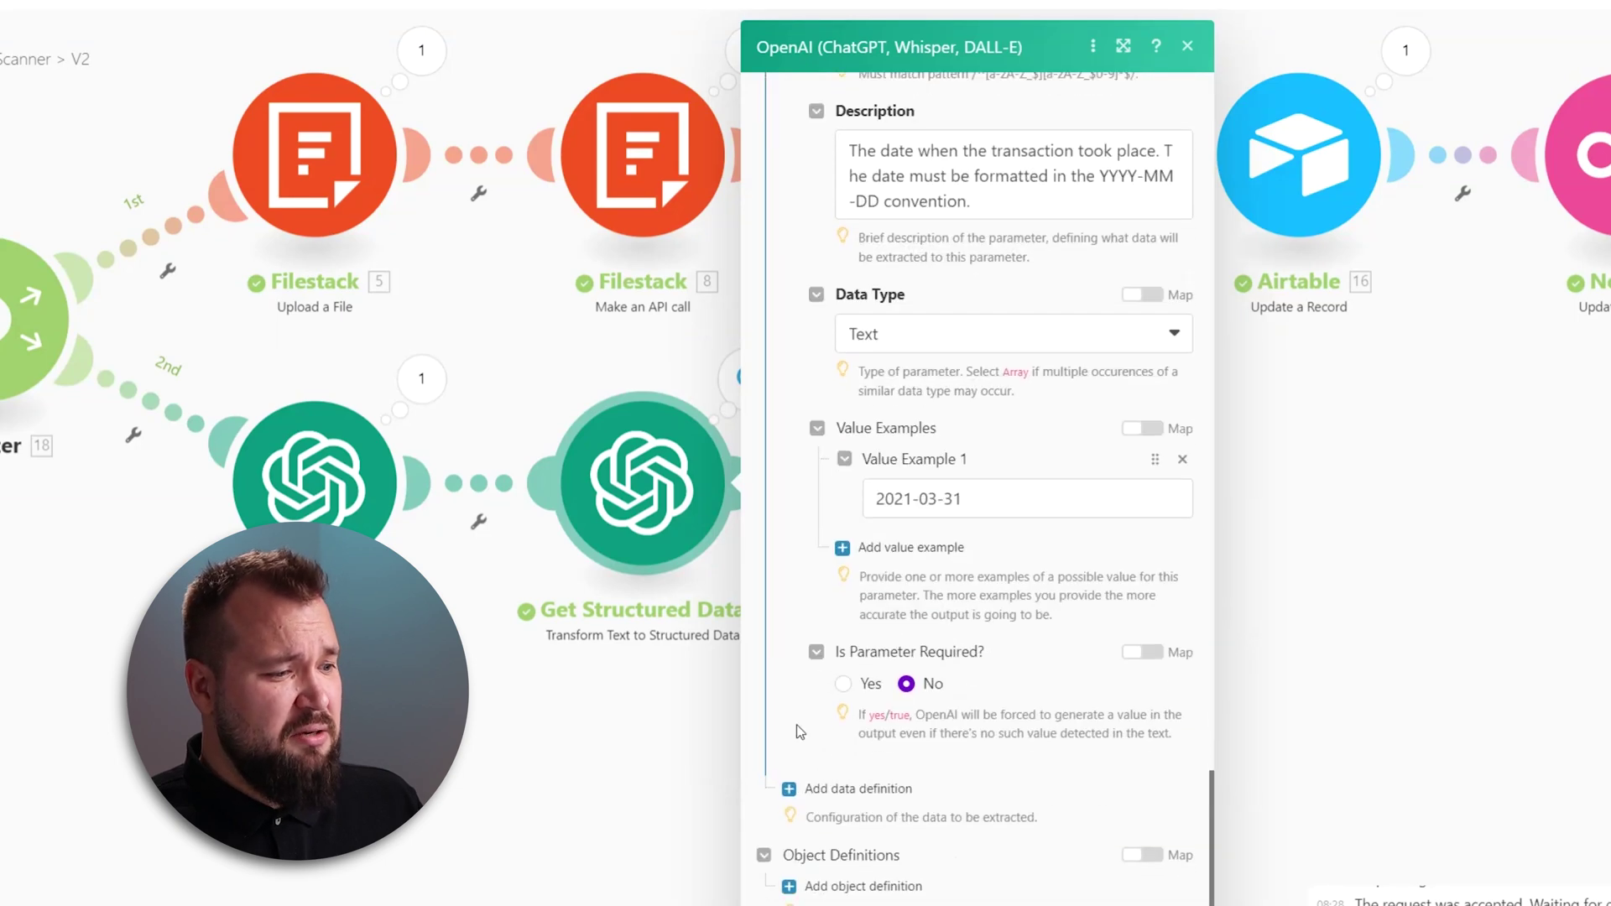
click(633, 737)
drag(1045, 663, 848, 672)
click(753, 504)
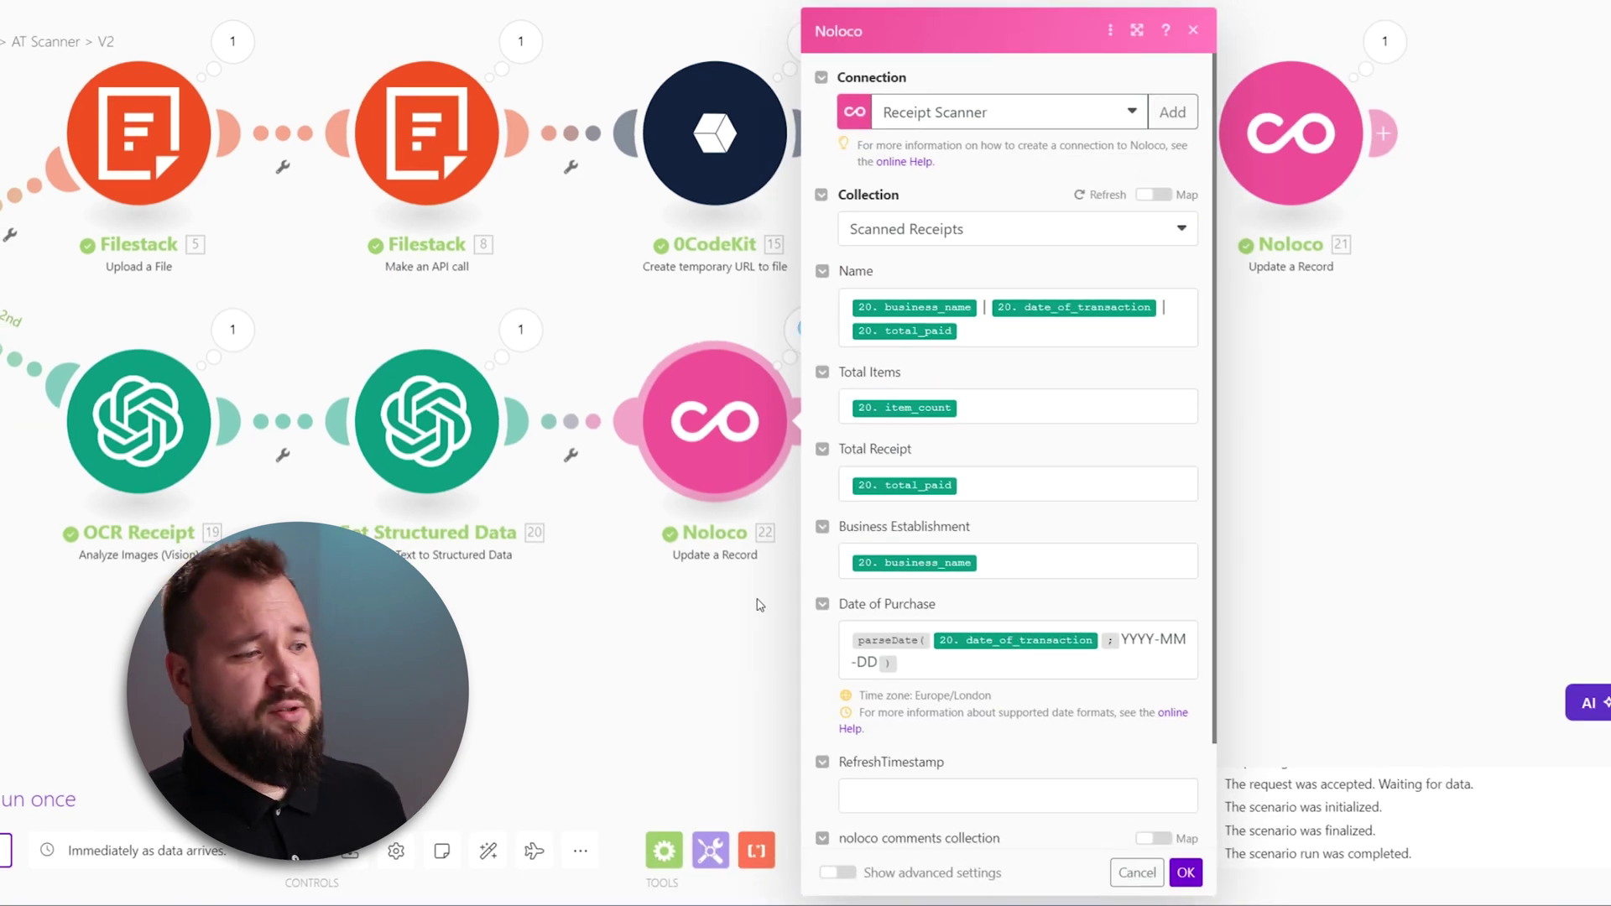
Verify Noloco module 22's Name field mapping and Record ID 17. id, then close it.
click(998, 327)
scroll(1041, 319, down, 1)
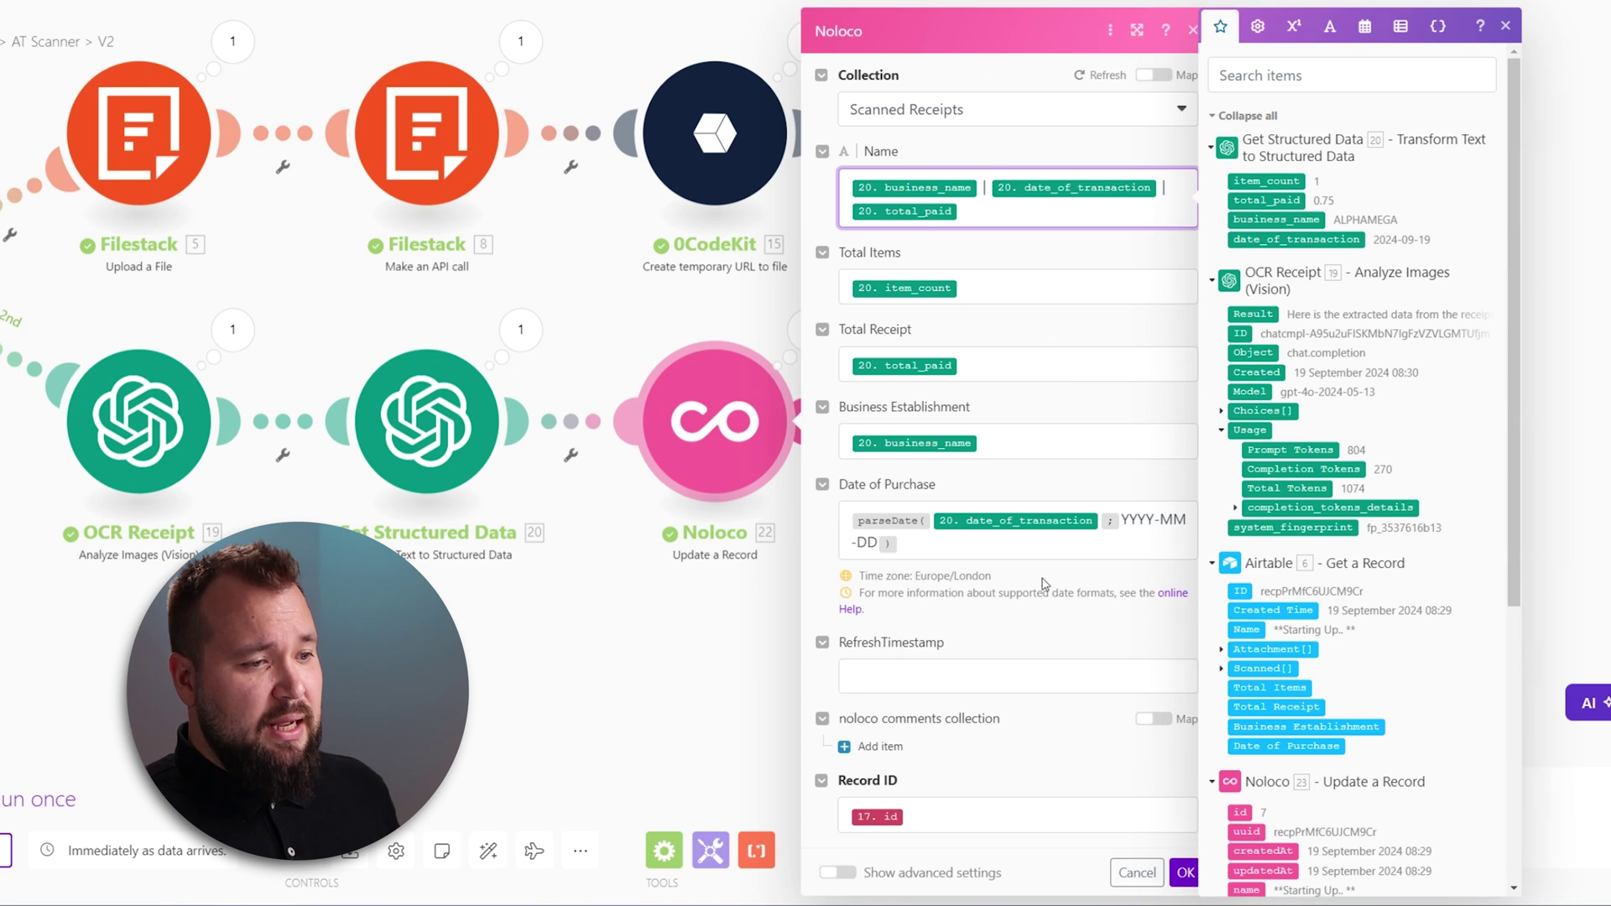
click(965, 816)
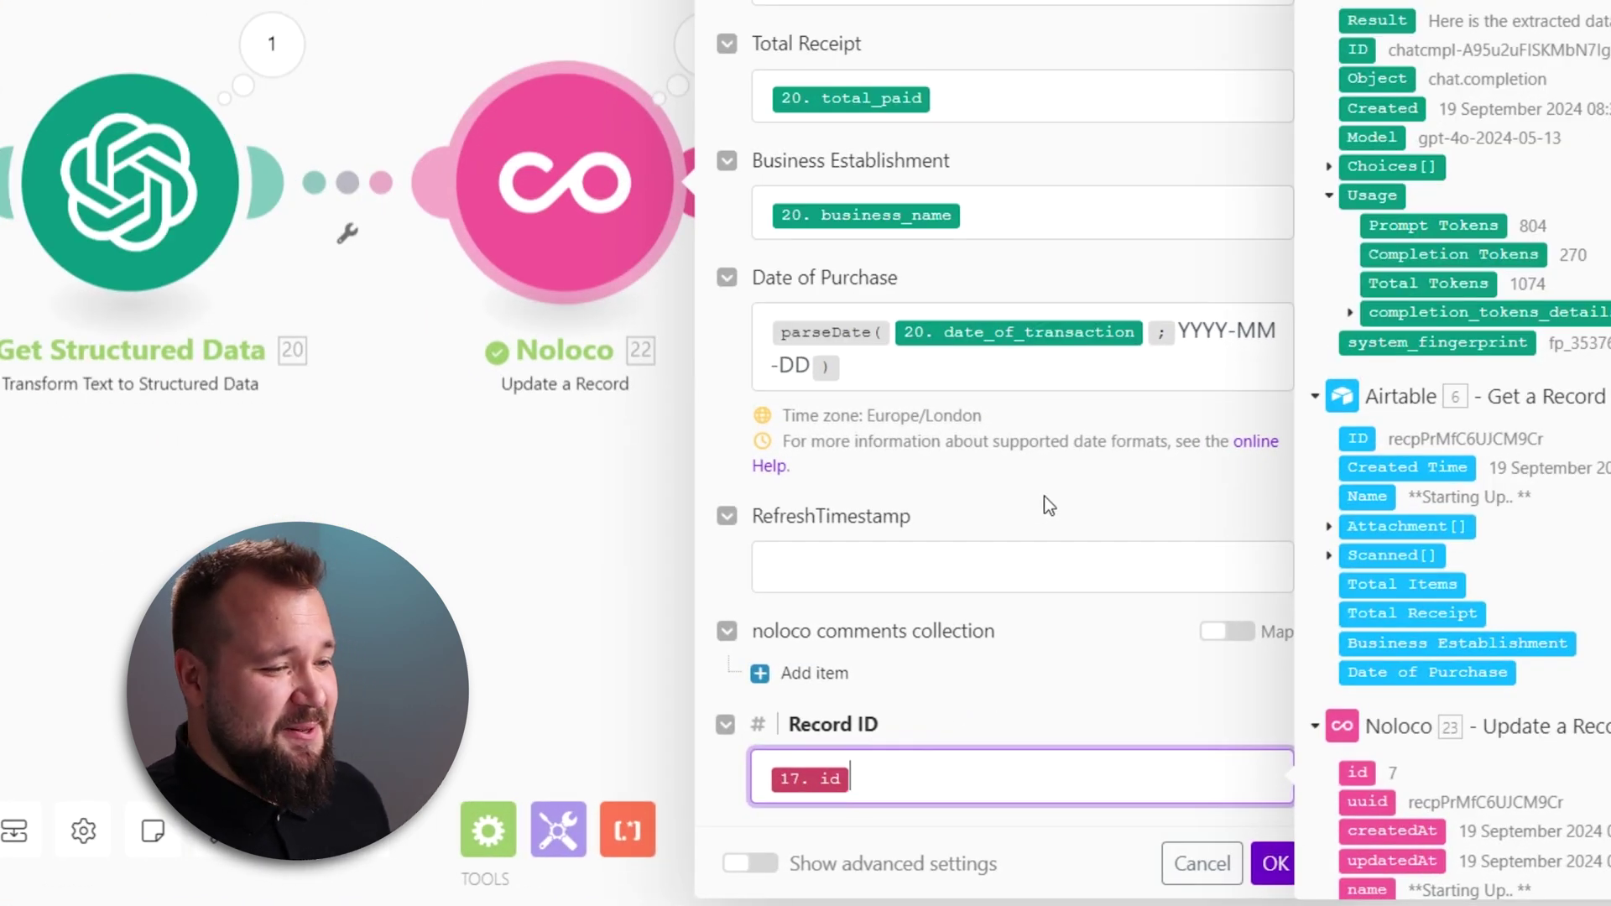
click(1108, 521)
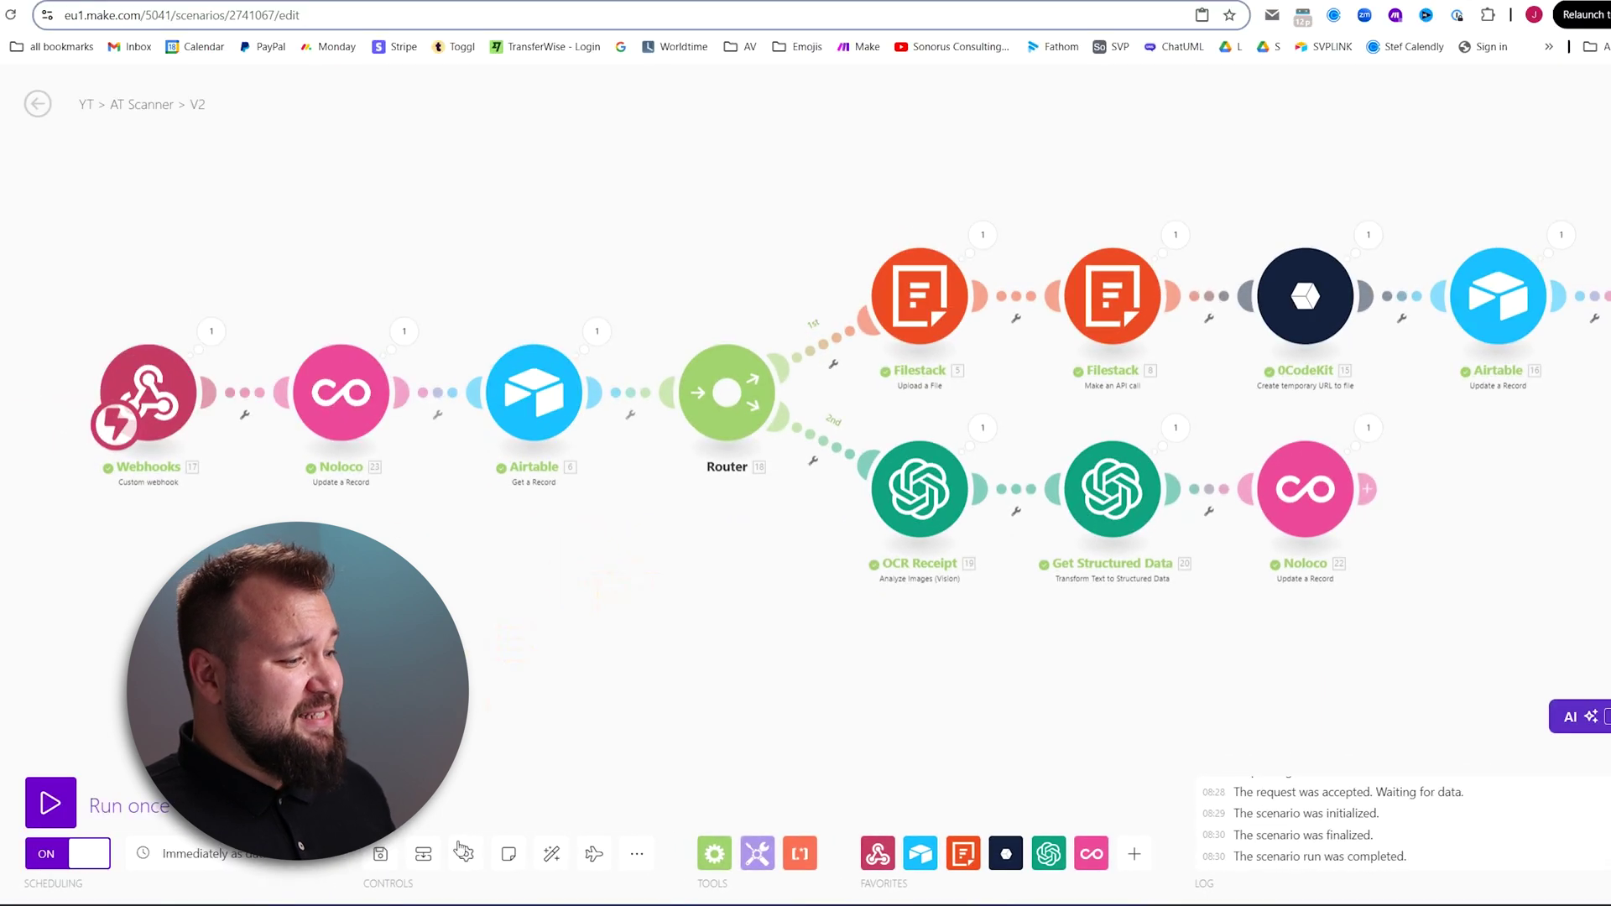